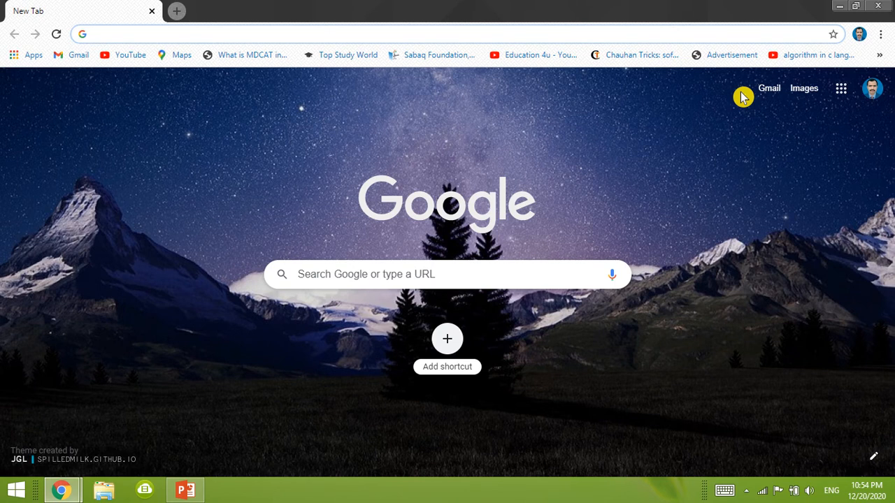
- Open Google Classroom from the Google apps and go to the Classwork page of Demo Class for Teacher
click(848, 93)
click(842, 90)
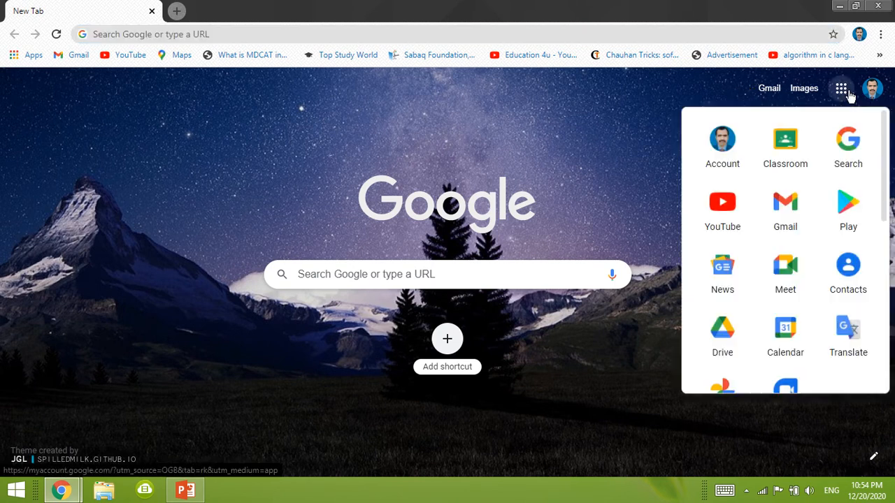
click(788, 165)
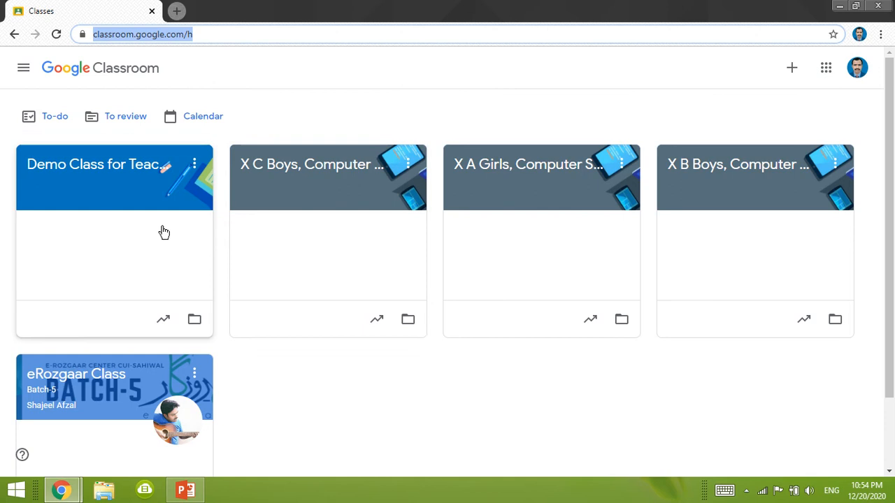
click(167, 175)
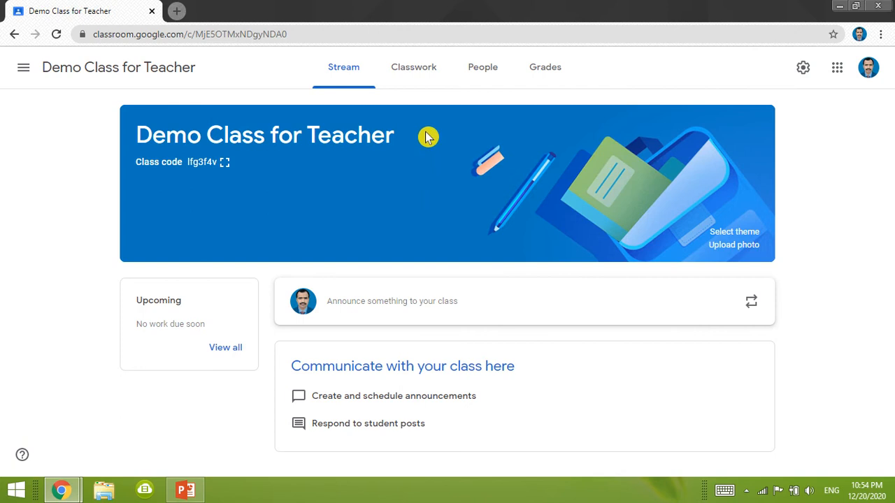
click(412, 72)
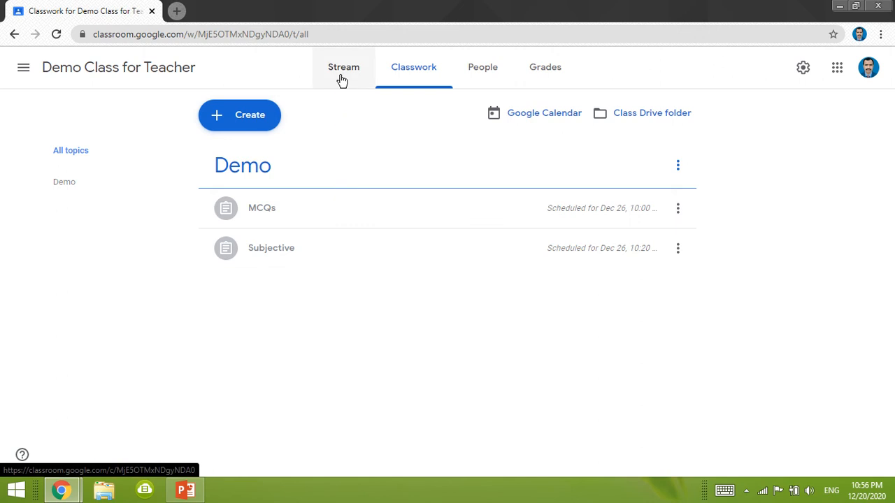
- Return to the Demo Class for Teacher stream, display its class code and copy the invite link
click(27, 69)
click(79, 216)
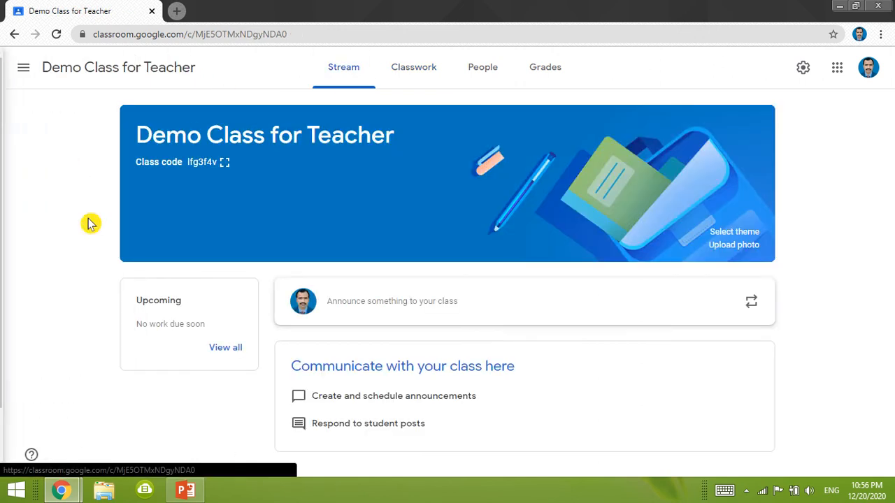
click(224, 162)
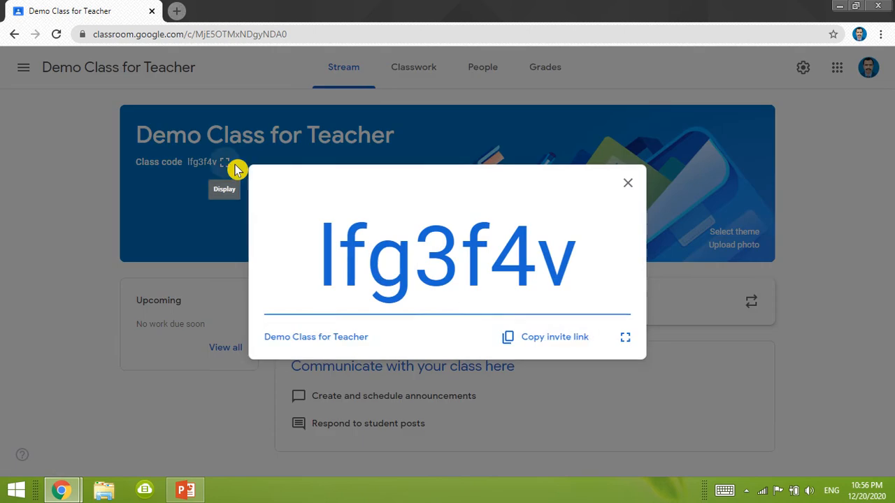
click(535, 340)
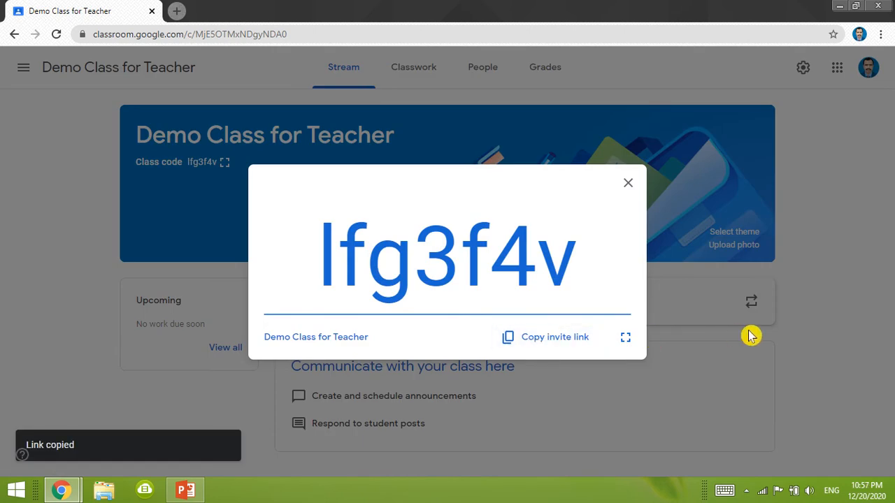
- Switch to the student's incognito window, load the copied invite link and join the class as a student
key(alt+Tab)
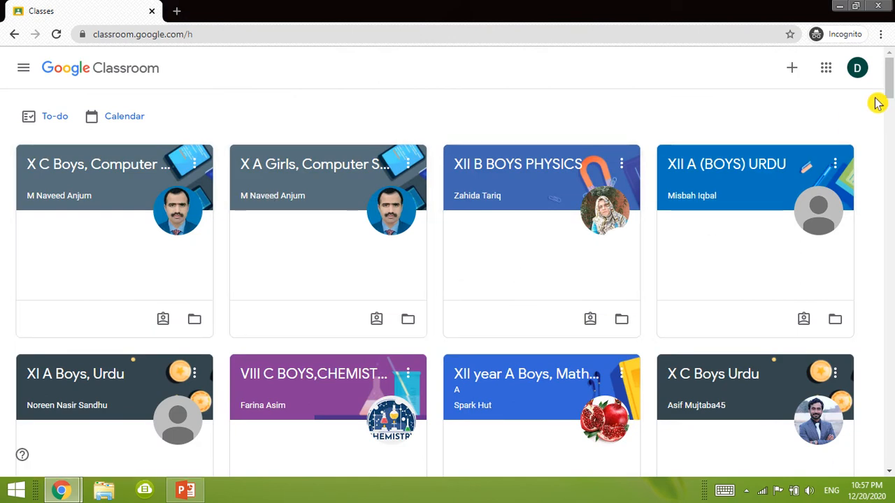
drag(889, 84, 885, 63)
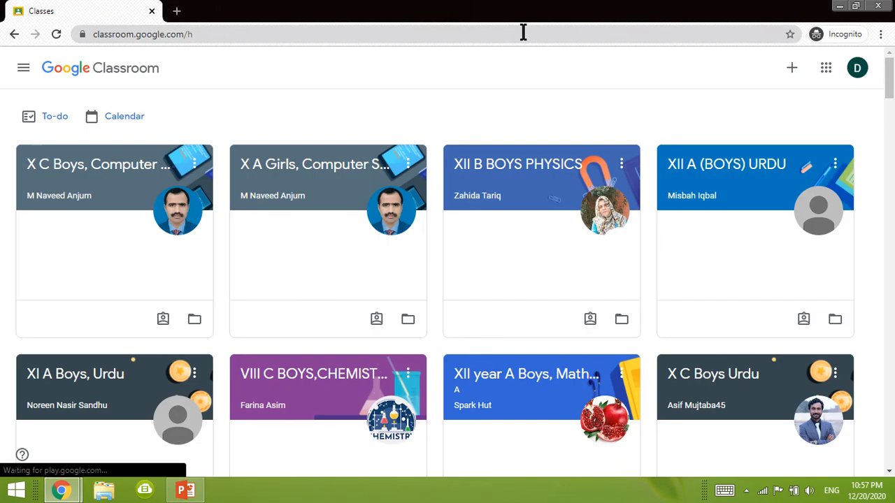
click(523, 34)
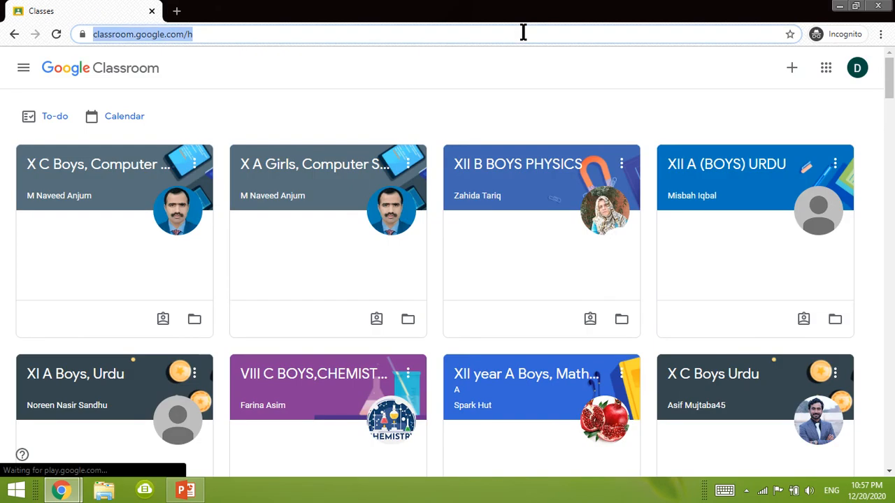
key(ctrl+v)
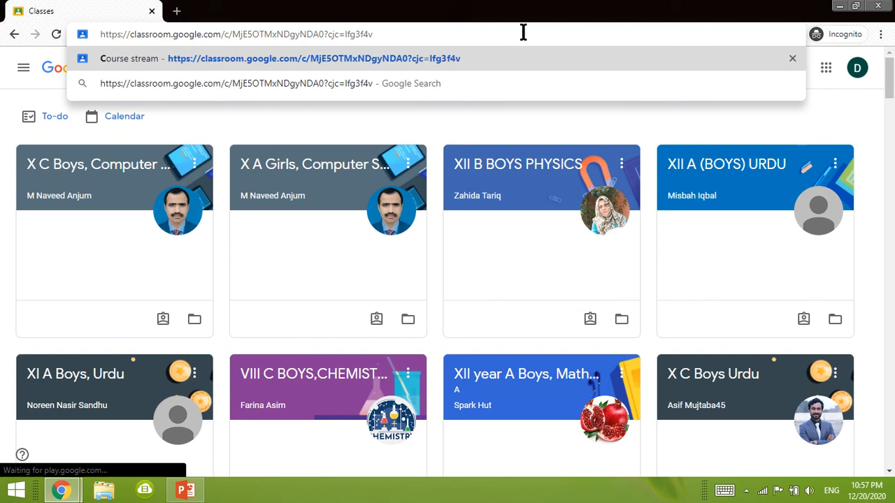
key(Return)
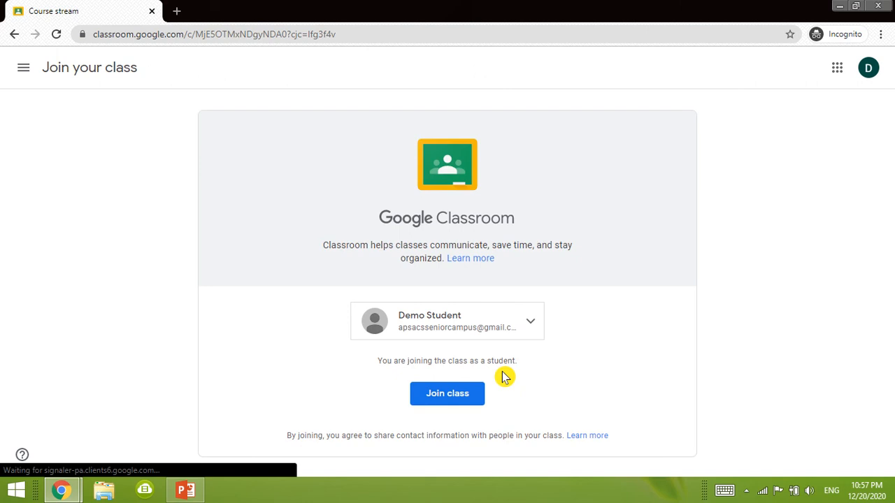
click(467, 399)
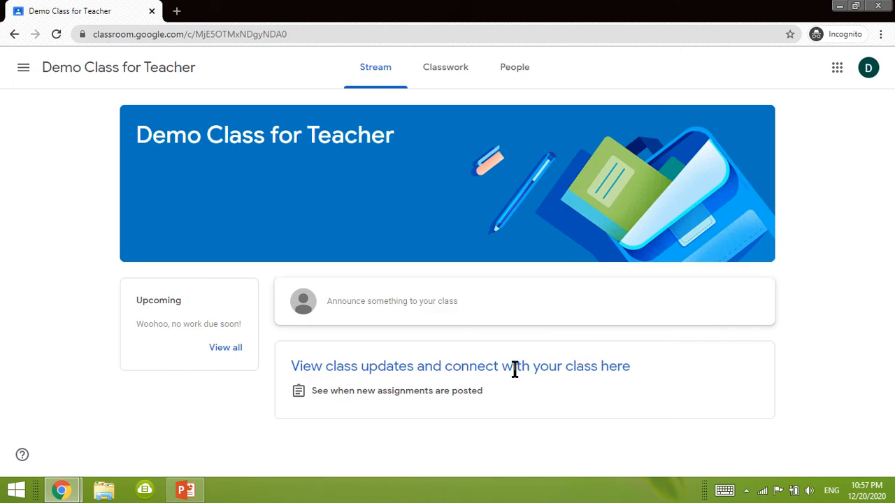
- Compare the class's Classwork page in the student account with the Classwork page in the teacher account
click(453, 77)
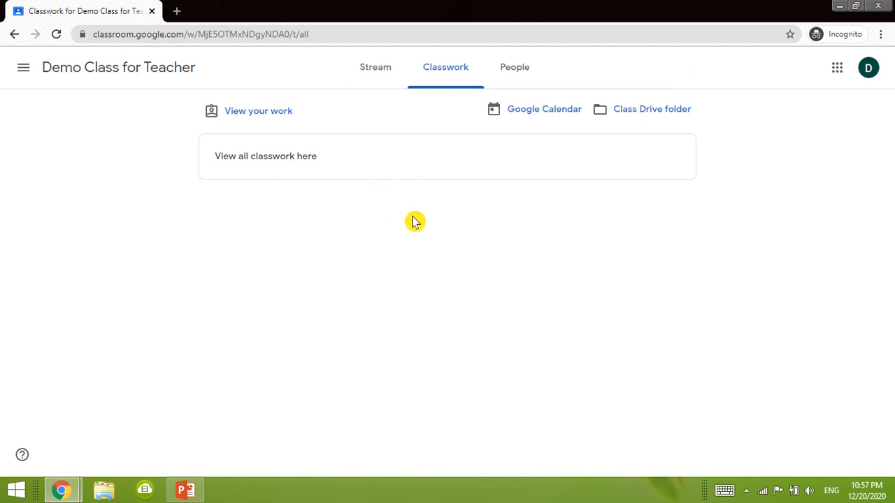
key(alt+Tab)
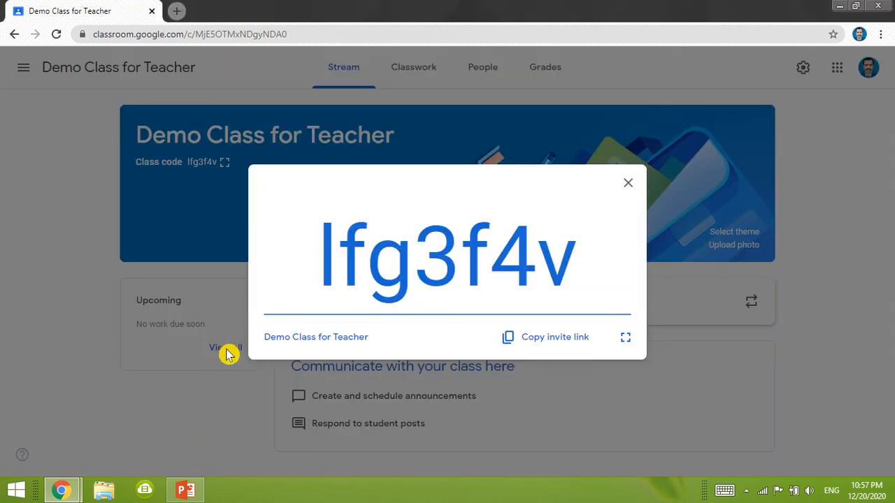
click(220, 427)
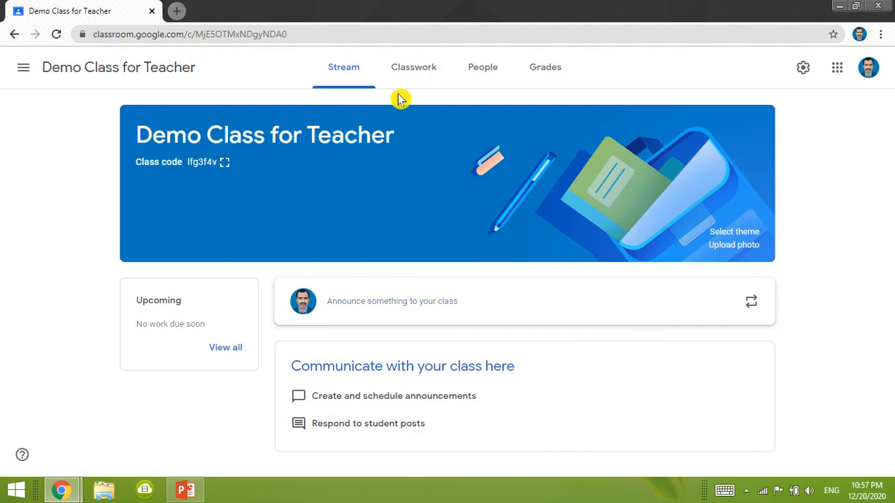
click(401, 76)
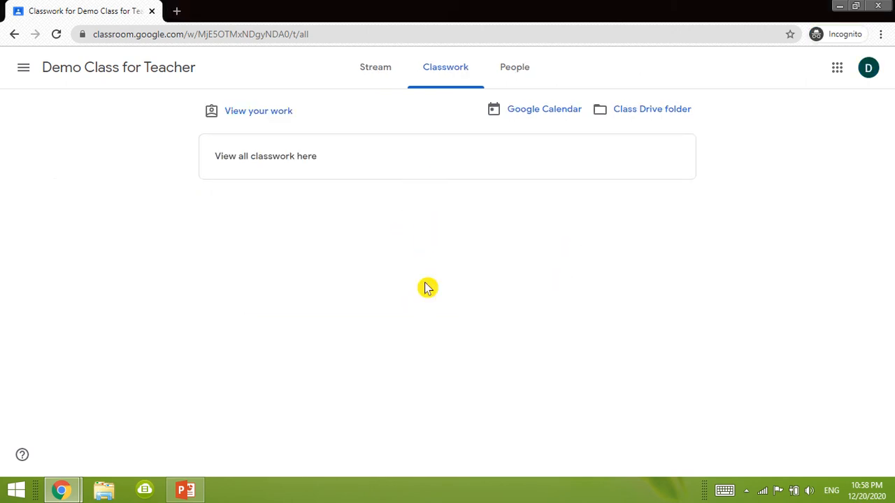
key(alt+Tab)
click(423, 250)
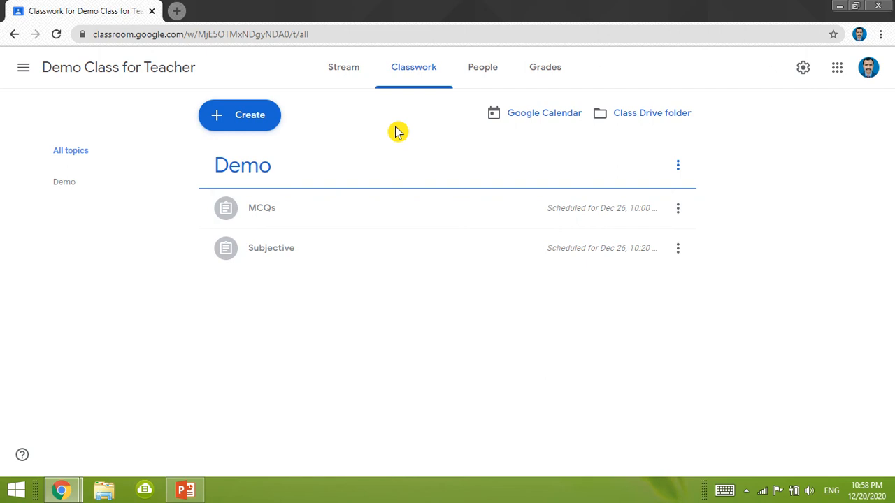
- Create a quiz assignment in the teacher account and title it "MCQs"
click(268, 123)
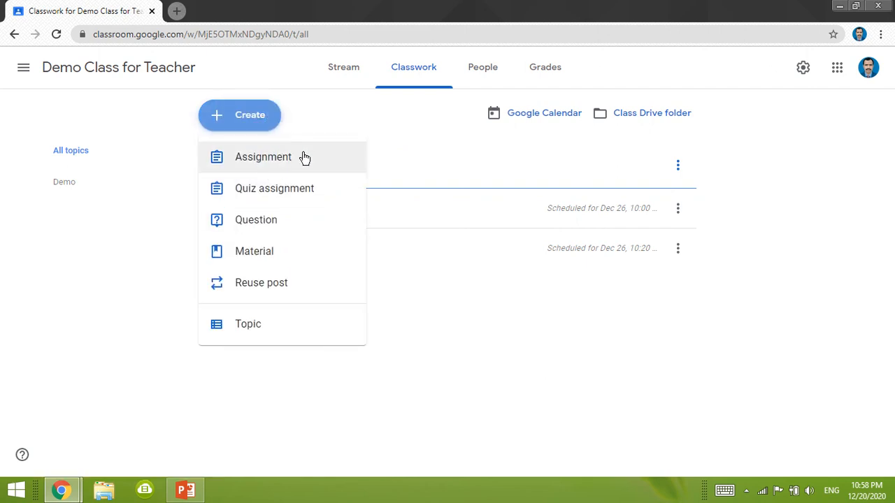
click(316, 196)
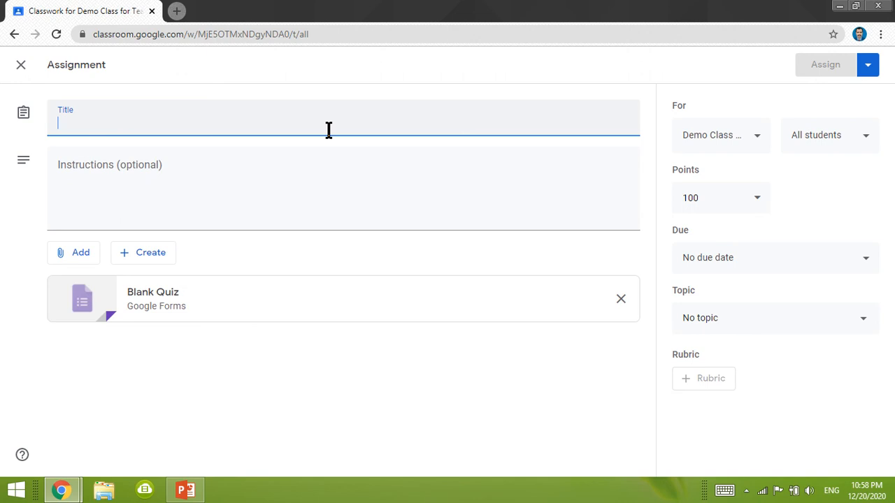
text(MC)
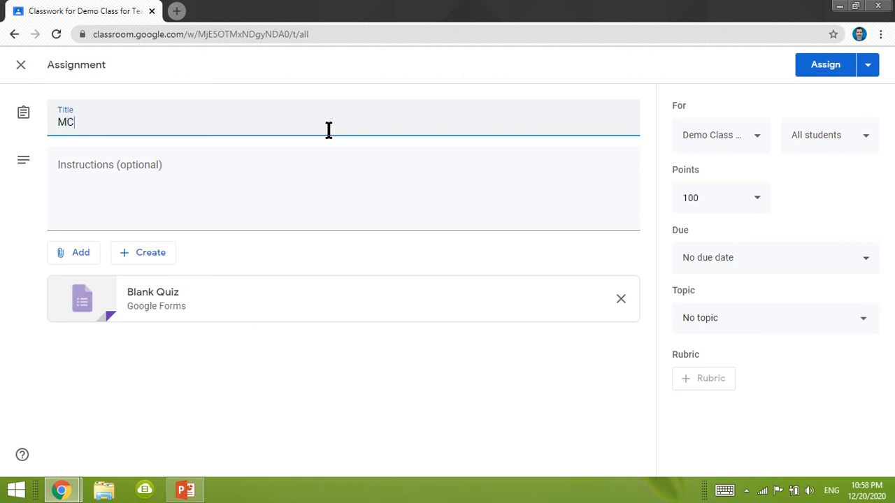
text(Qs)
- Enter the assignment instructions "Late Submission is not allowed. You will have only time till 10:25"
click(251, 216)
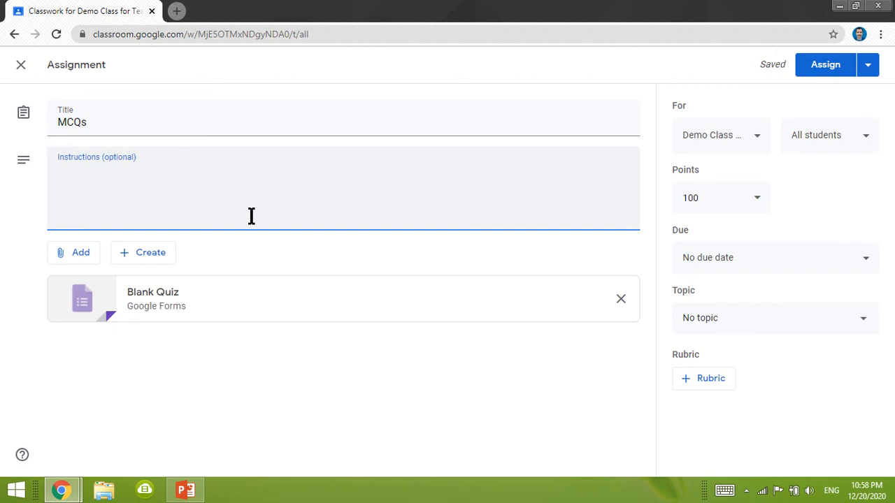
text(Lat)
text(e Submission )
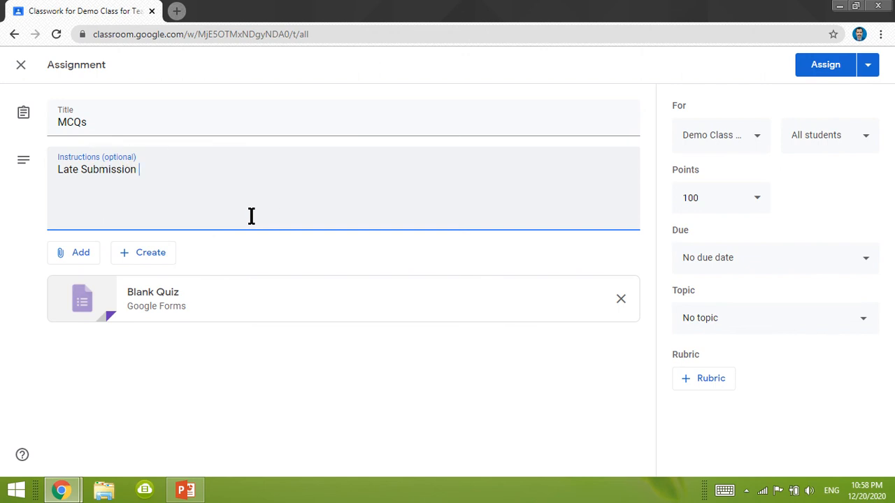
text(is not allowed. You wi)
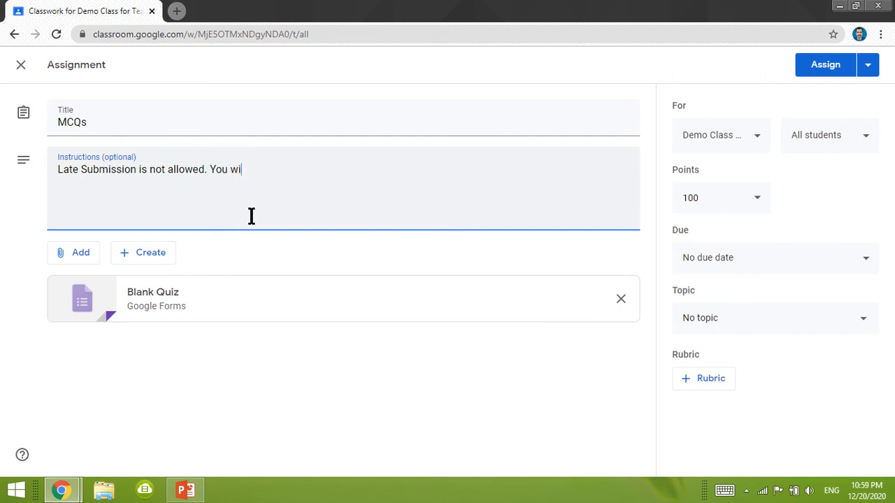
text(ll have only 25)
key(BackSpace)
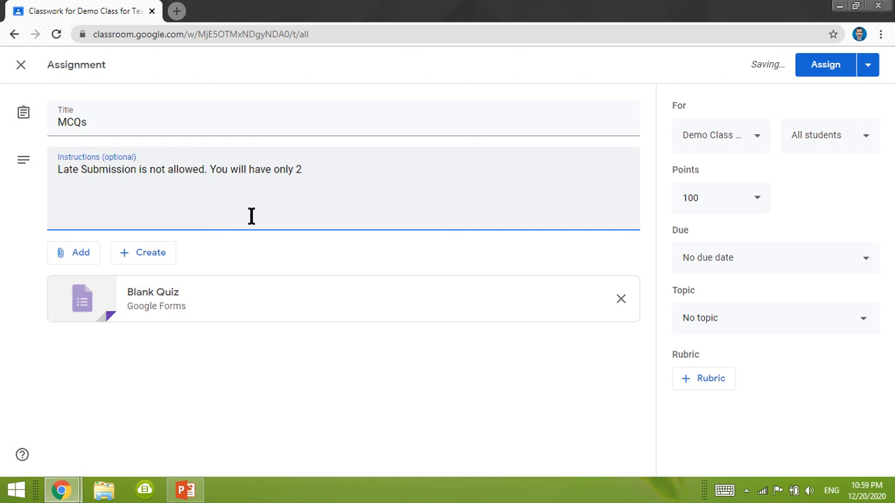
key(BackSpace)
text(time till 2)
key(BackSpace)
text(10)
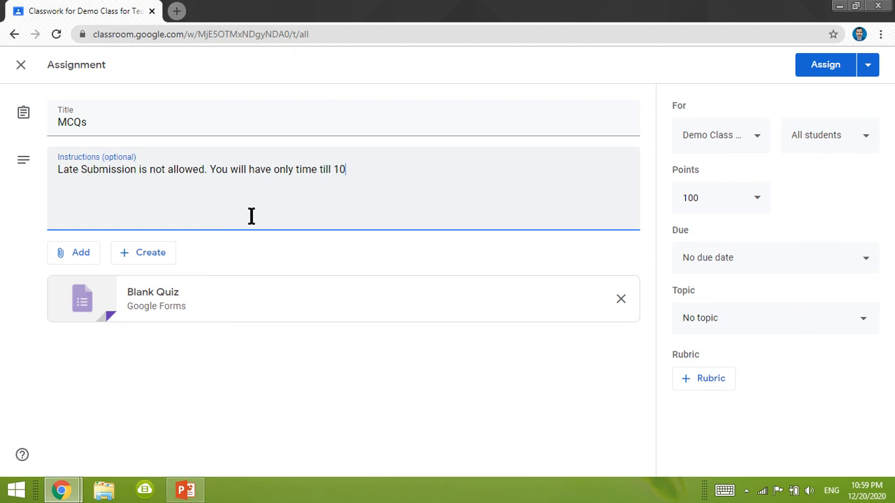
text(:25)
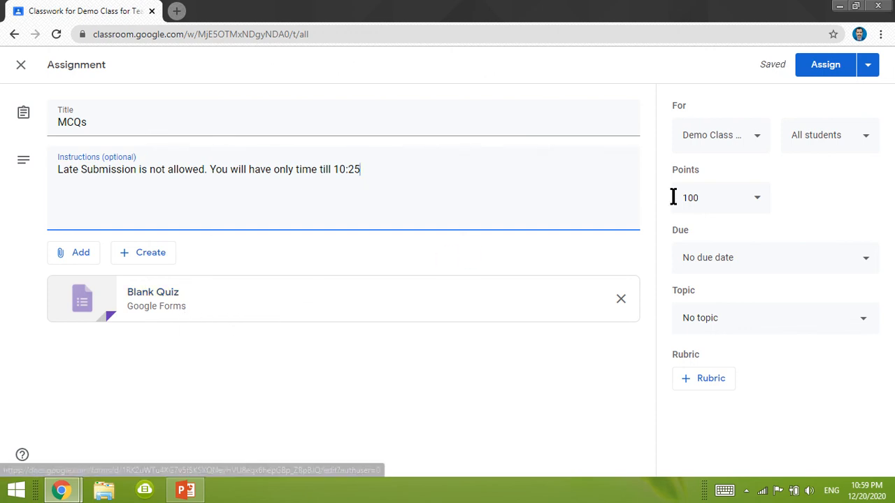
- Set the points of the MCQs assignment to 6
click(717, 196)
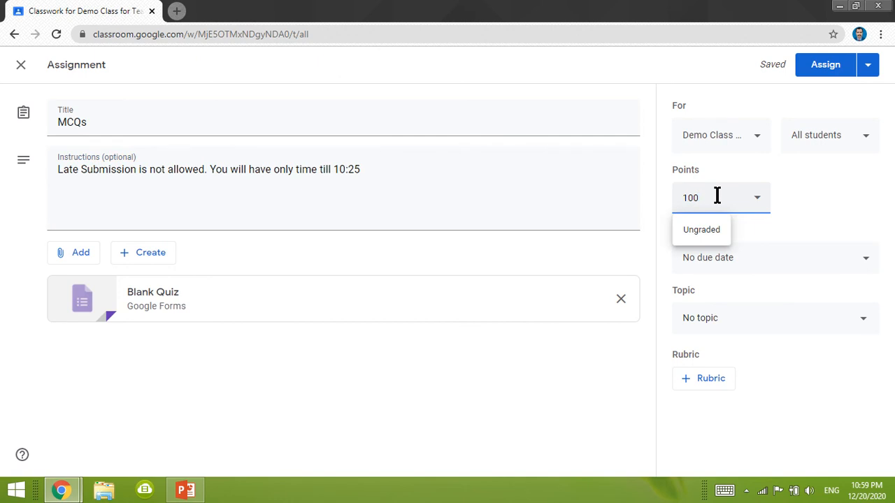
key(BackSpace)
key(BackSpace)
key(BackSpace)
text(6)
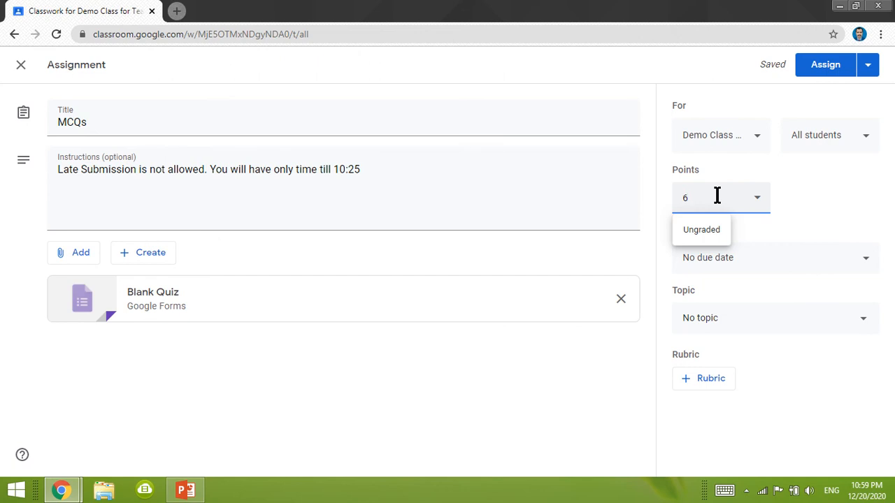
click(824, 204)
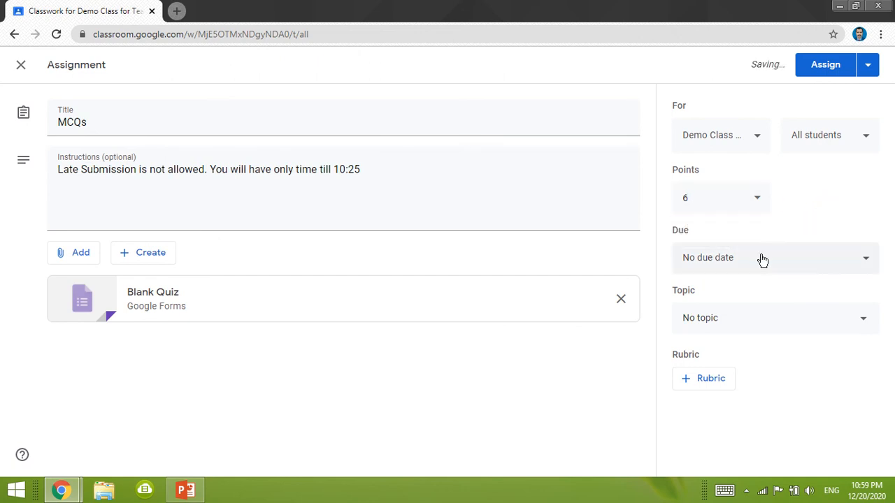
- Create a new topic named "Phase 1, Test 1" for the MCQs assignment
click(764, 325)
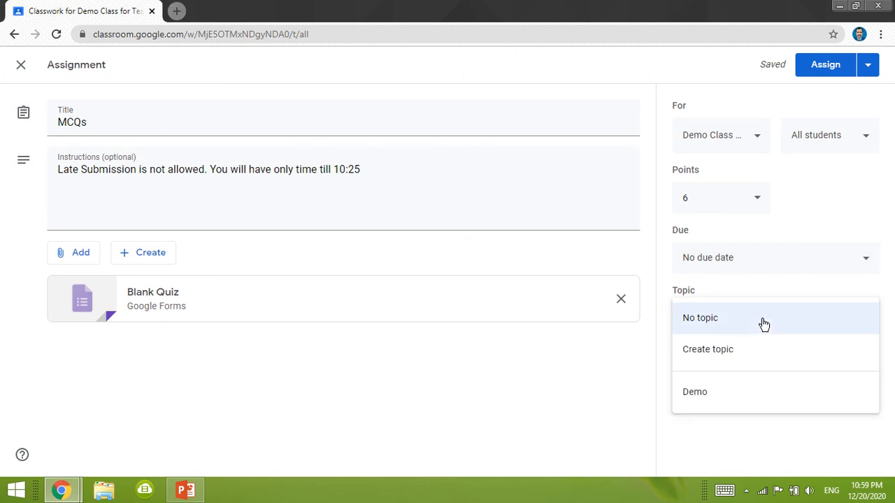
click(735, 353)
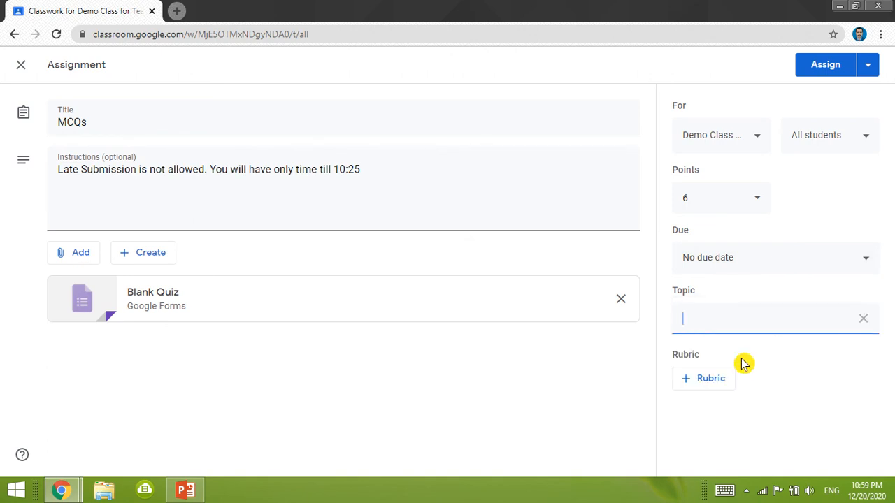
text(Phase 1, Test 1)
- Set the MCQs assignment's due date to Dec 22, 2020
click(806, 258)
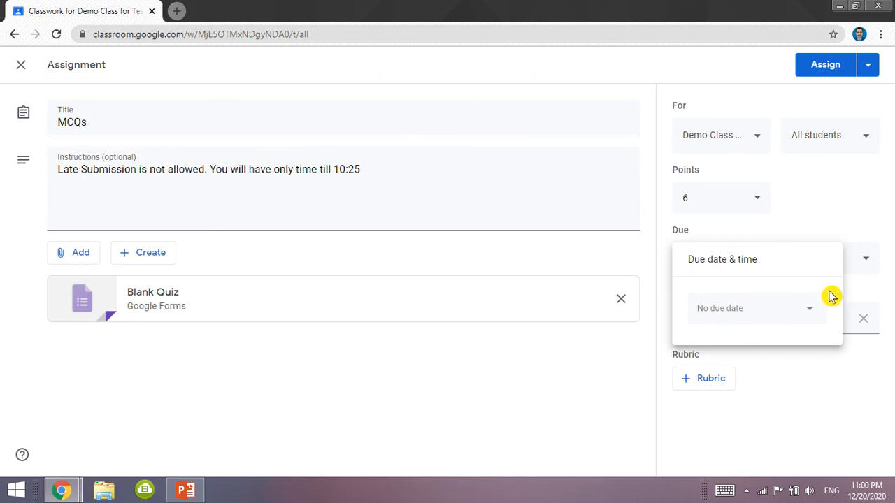
click(593, 418)
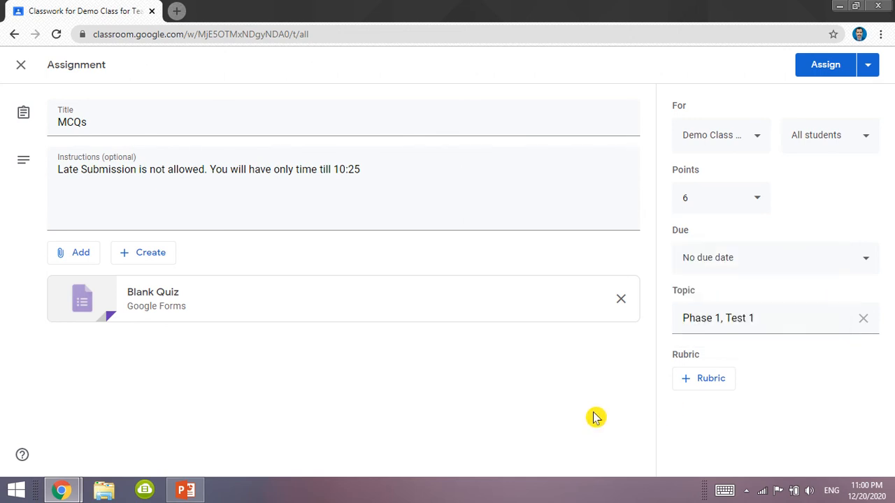
click(786, 263)
click(752, 306)
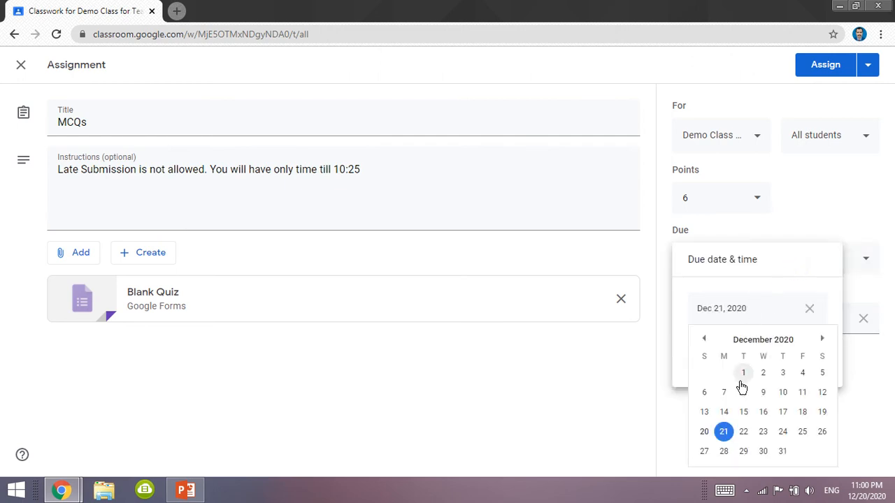
click(743, 432)
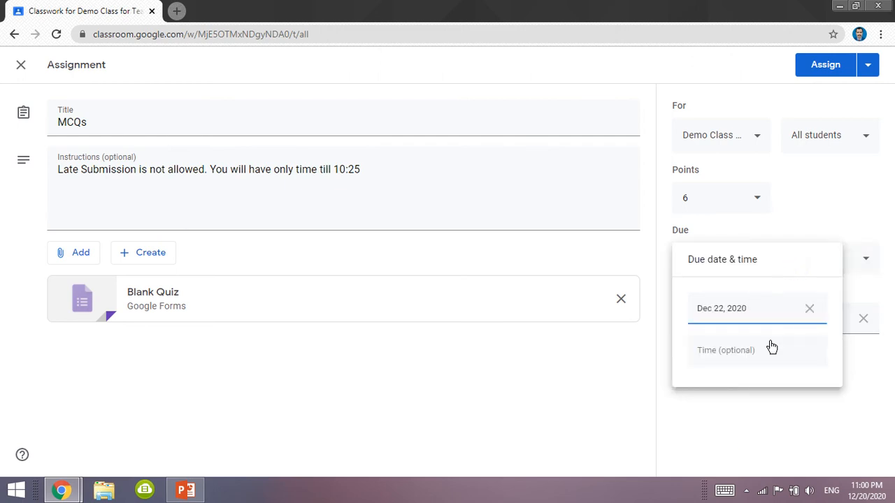
- Add a due time to the assignment and set it to 11:59 AM
click(746, 356)
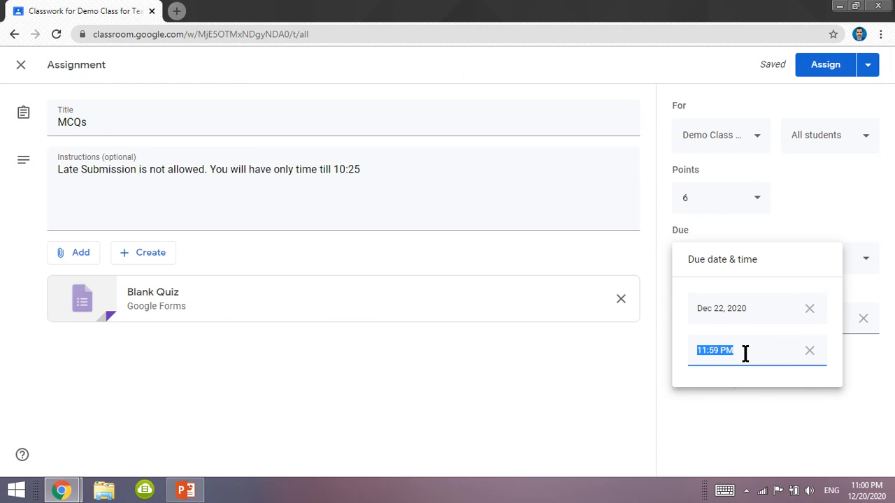
click(745, 353)
key(Left)
key(Left)
key(Left)
key(Right)
key(Left)
key(Left)
key(Left)
click(727, 351)
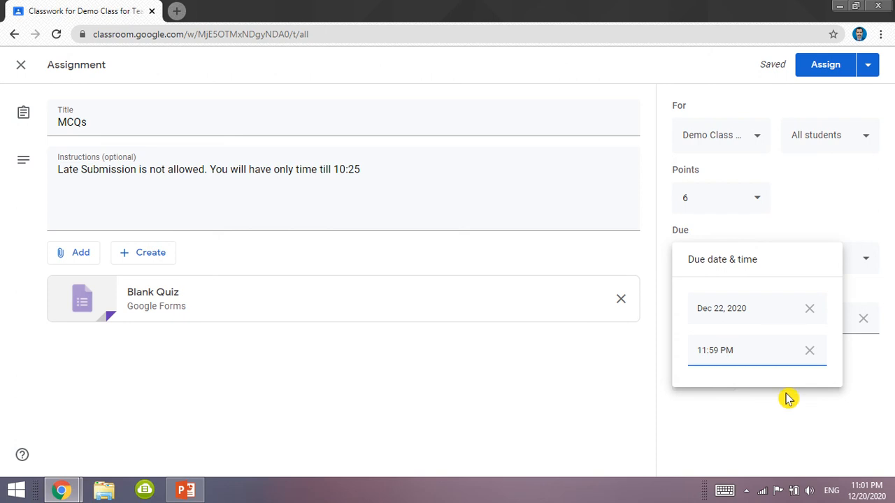
text(A)
key(Left)
key(BackSpace)
- Set the assignment's due time to 10:25 AM
click(708, 356)
key(Left)
key(Left)
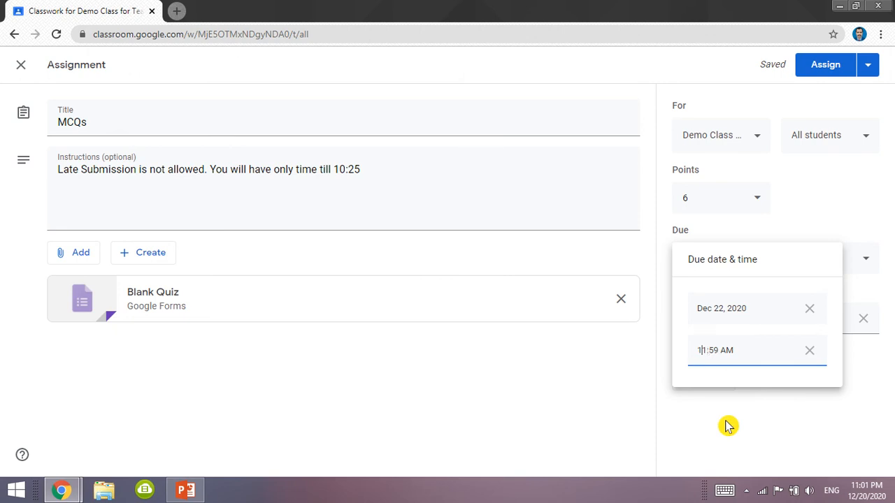
key(End)
key(Left)
key(Left)
key(Right)
key(BackSpace)
text(0)
key(Right)
key(Right)
key(Delete)
key(BackSpace)
text(25)
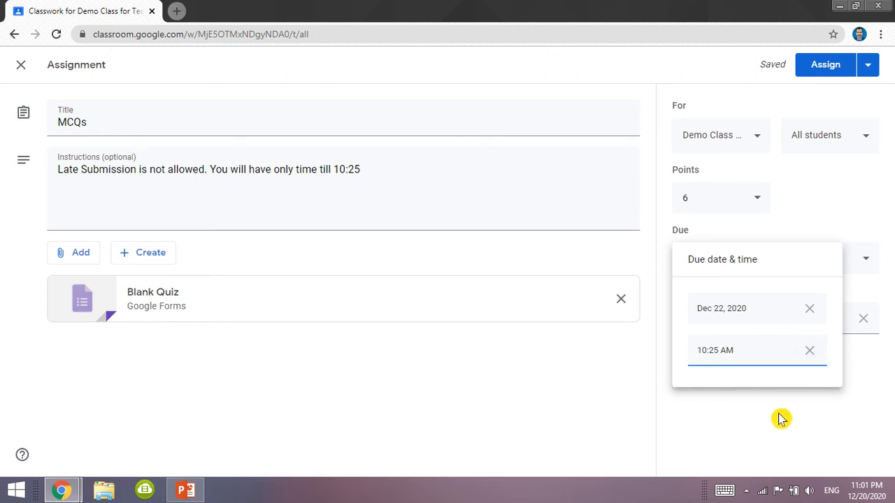
click(802, 413)
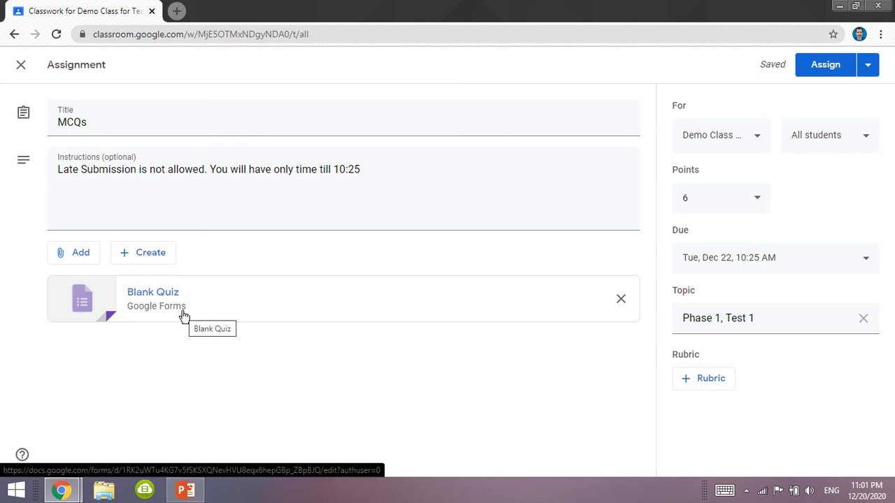
- Remove the due date and time from the MCQs assignment
click(713, 259)
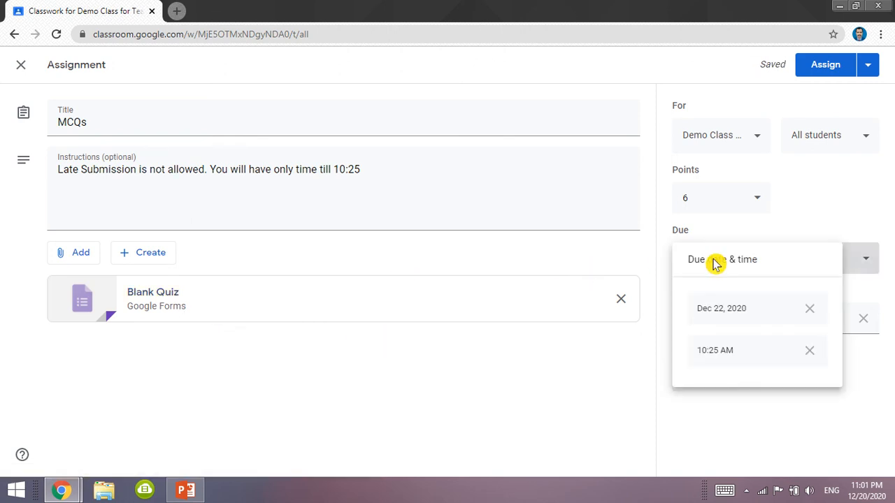
click(809, 309)
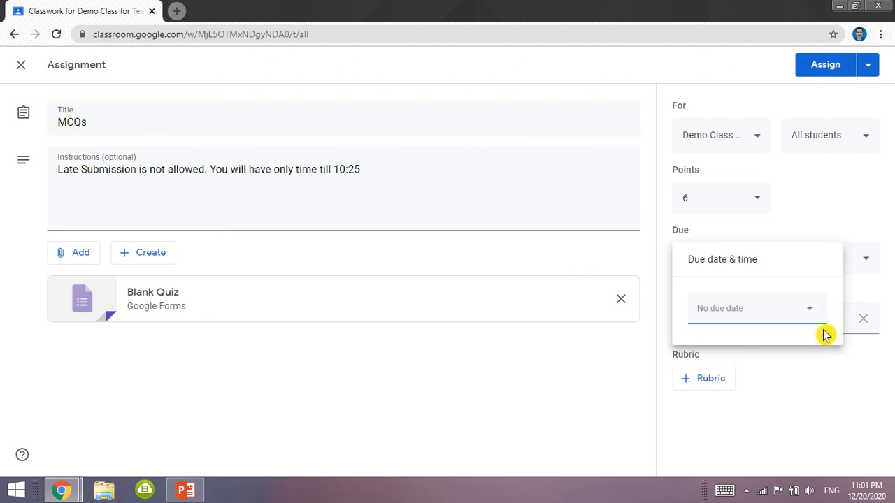
click(593, 404)
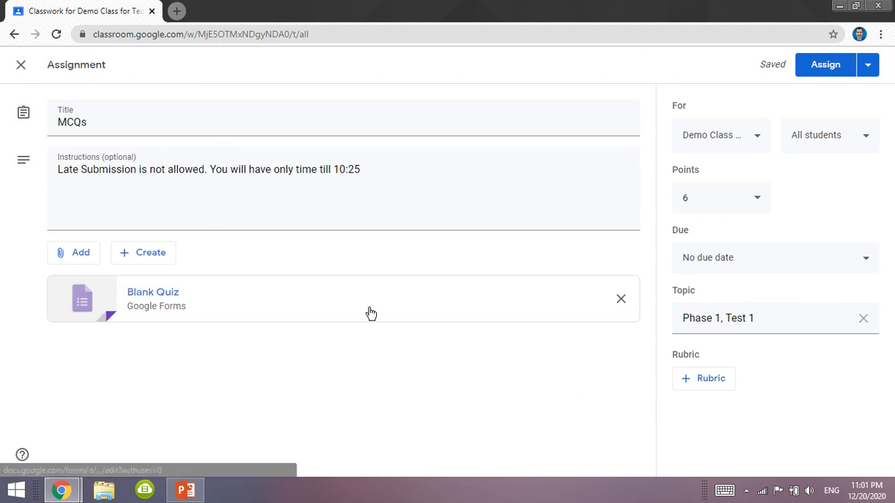
- Open the attached Blank Quiz form for editing and title the form "MCQs"
click(299, 321)
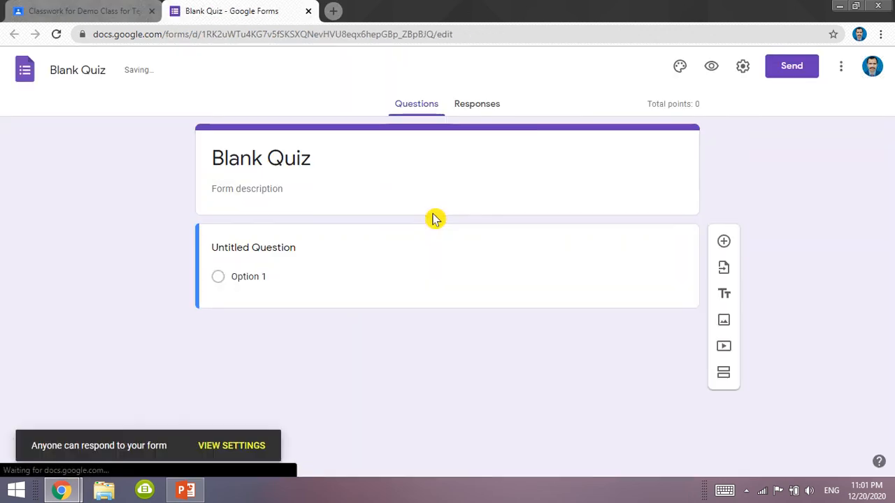
click(320, 162)
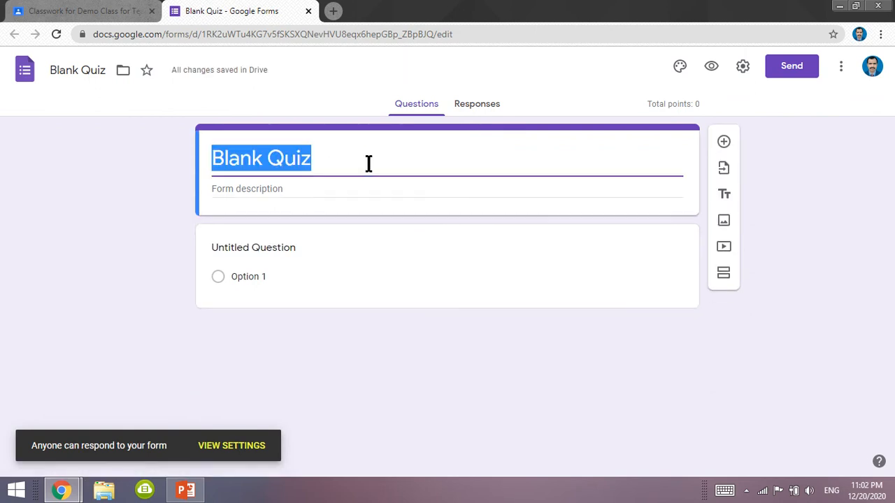
text(MC)
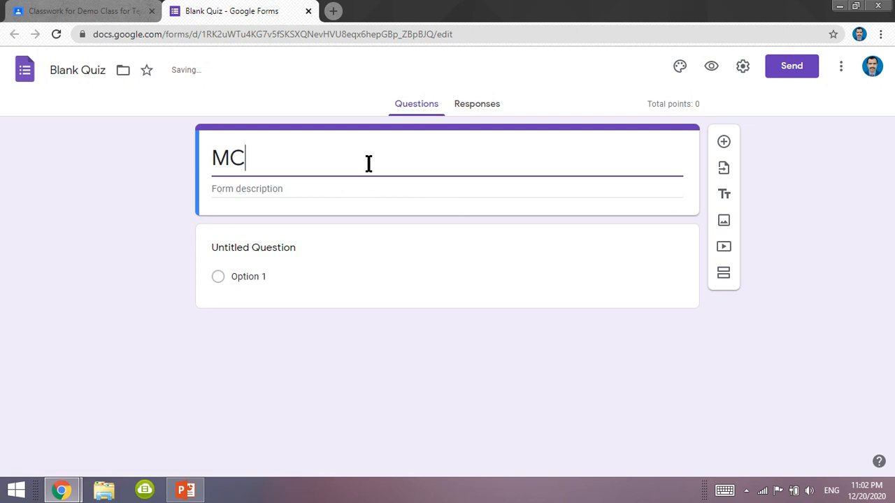
text(Qs)
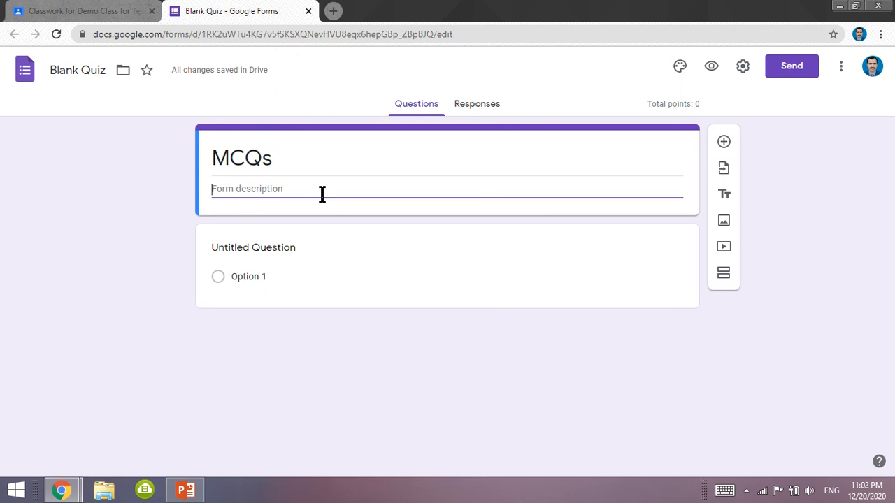
text(You w)
key(BackSpace)
key(BackSpace)
key(BackSpace)
key(BackSpace)
key(BackSpace)
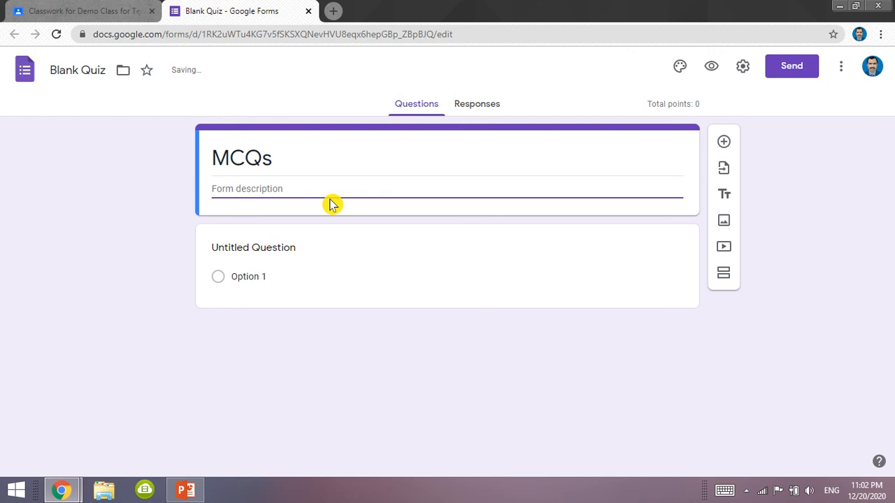
- Enter "All the MCQs carry equal marks" as the form description
text(A)
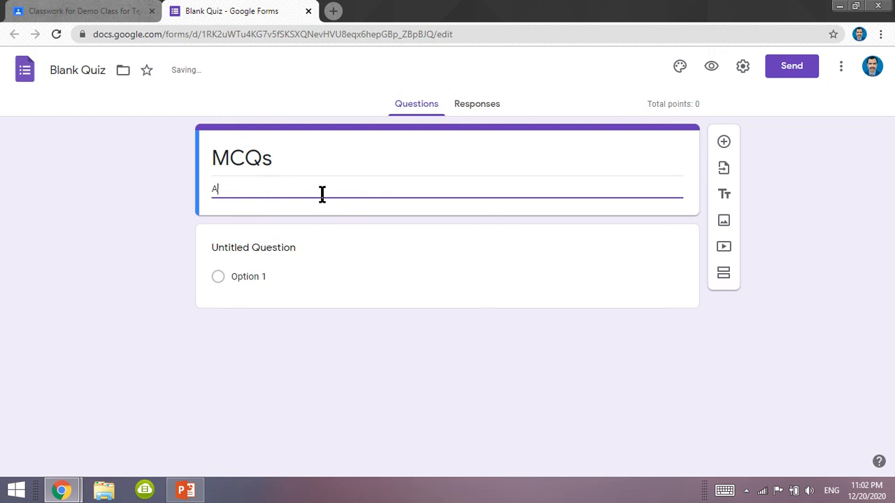
text(ll the MCQs carry )
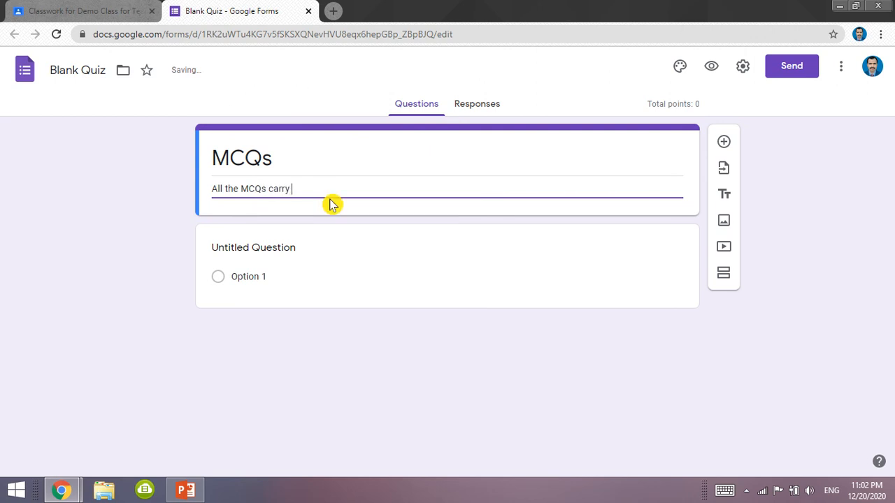
text(equal marks)
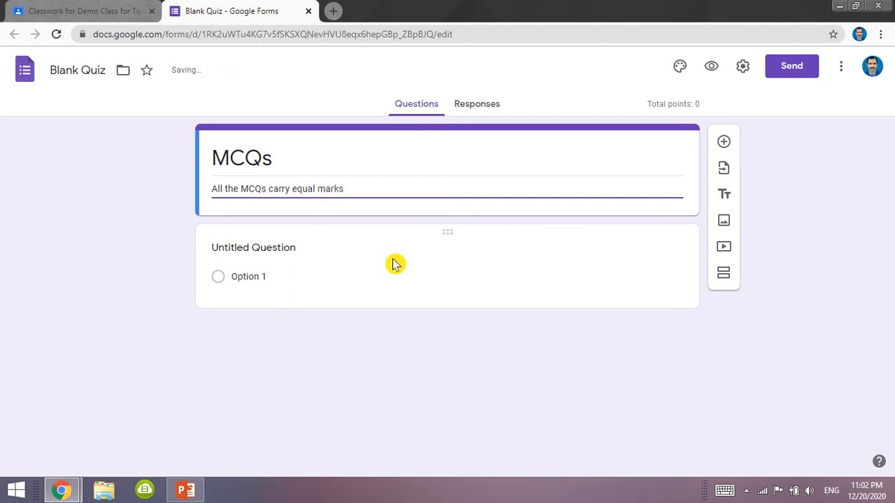
- Turn the untitled question into a short answer question titled "Name"
click(453, 264)
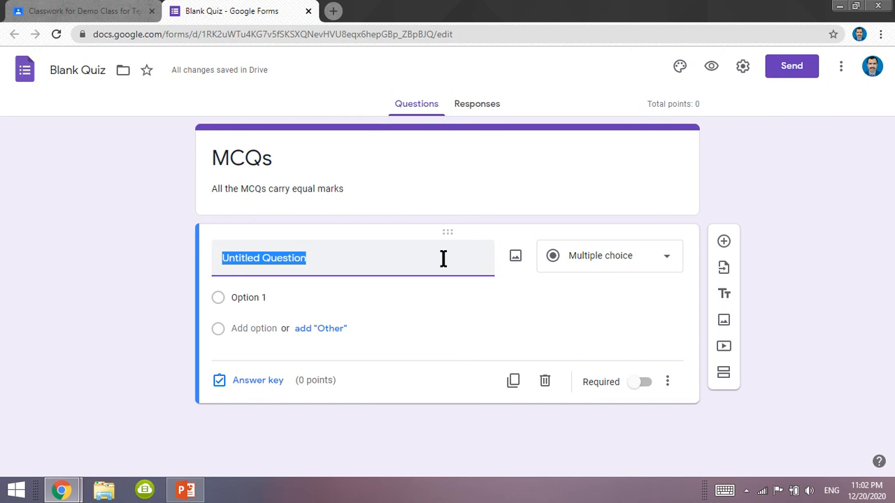
text(Name)
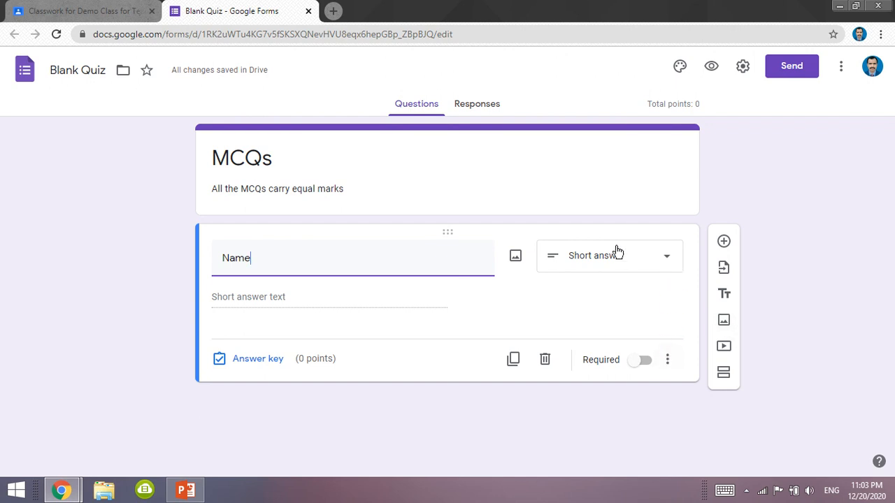
- Insert the MCQs PNG image from the Desktop folder directly below the form's header, above the Name question
triple_click(539, 194)
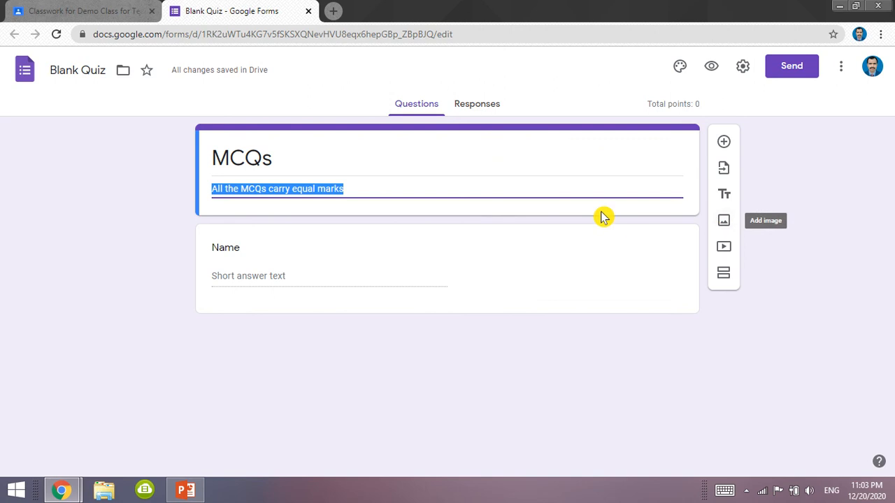
triple_click(540, 171)
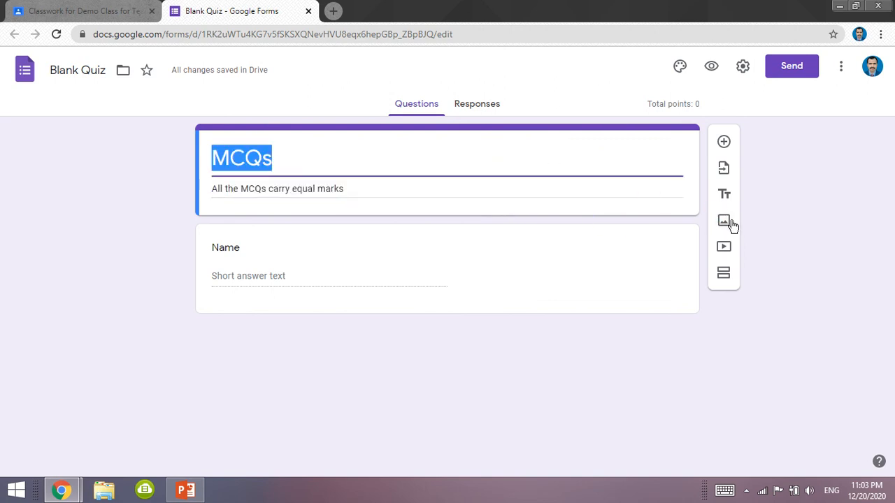
click(636, 213)
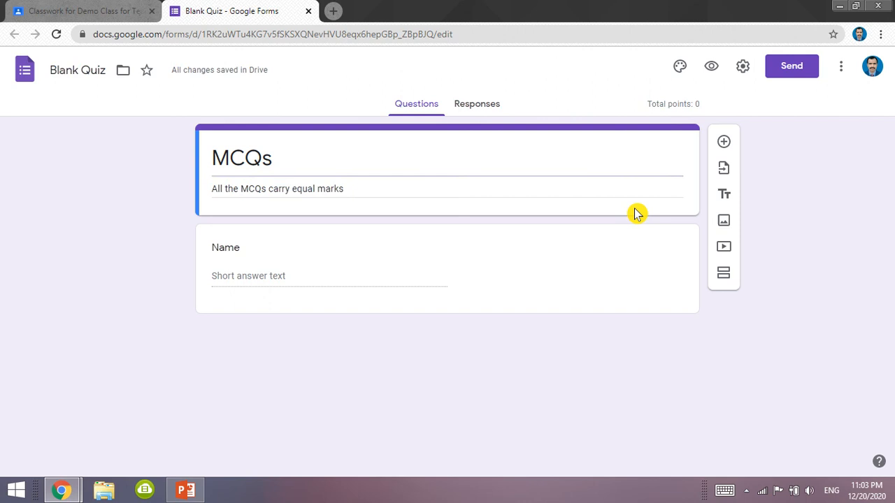
click(722, 222)
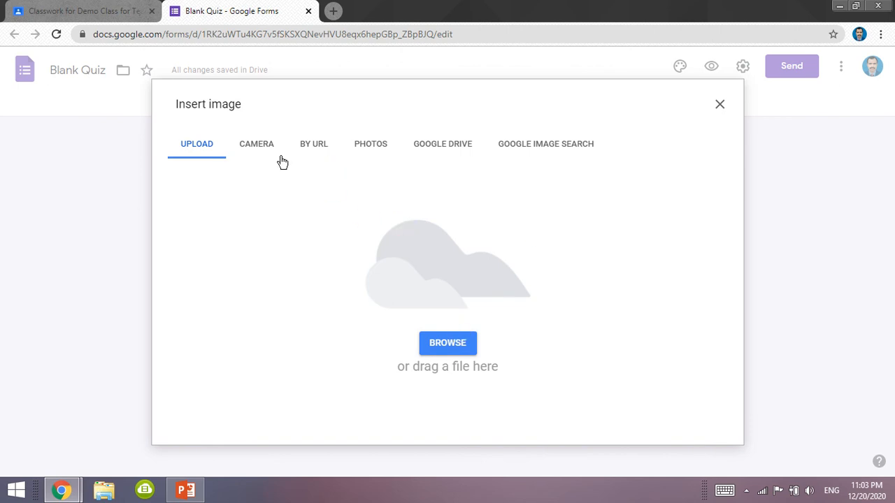
click(442, 340)
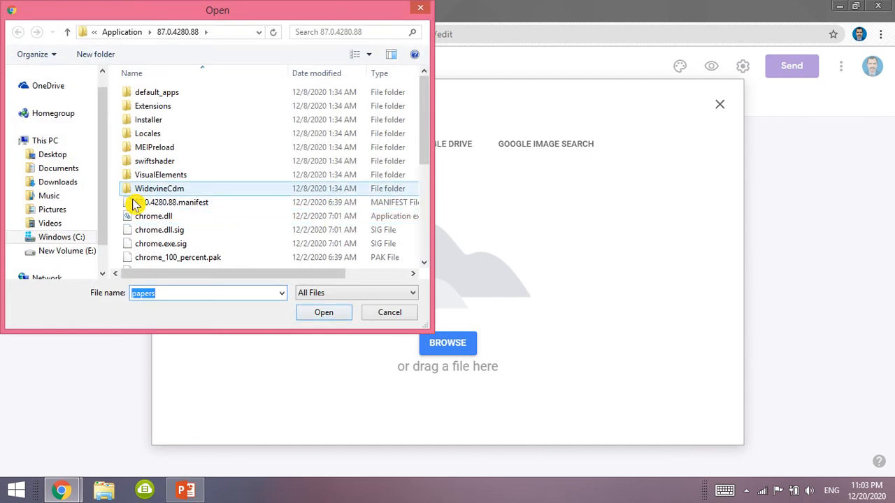
click(83, 156)
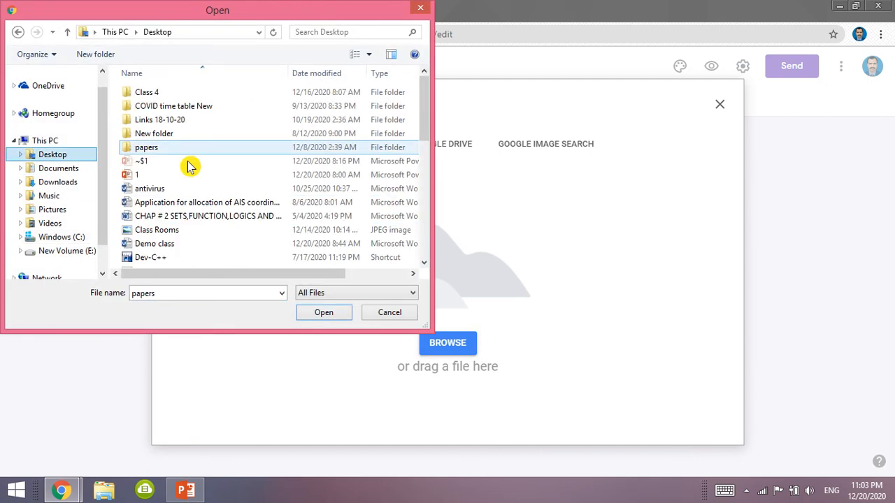
click(279, 176)
key(Down)
key(Down)
key(Down)
key(Down)
key(Down)
key(Down)
key(Down)
key(Down)
key(Down)
key(Down)
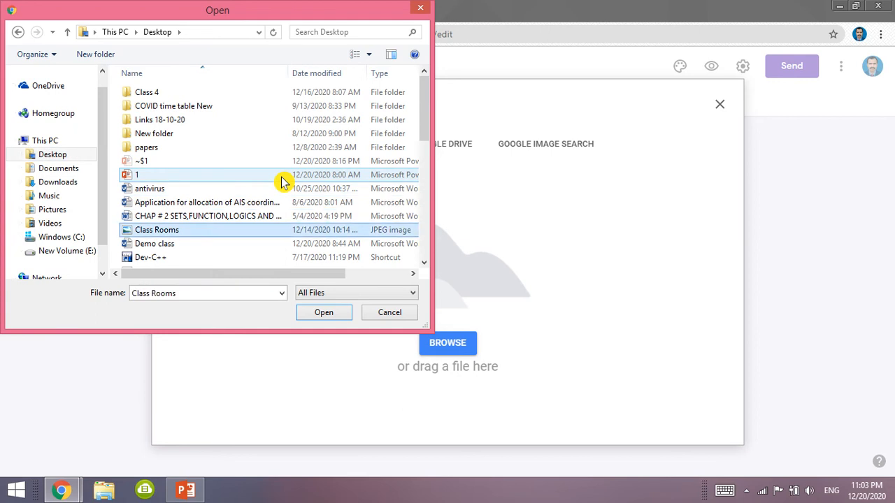
key(Down)
key(Down)
key(Down)
key(Down)
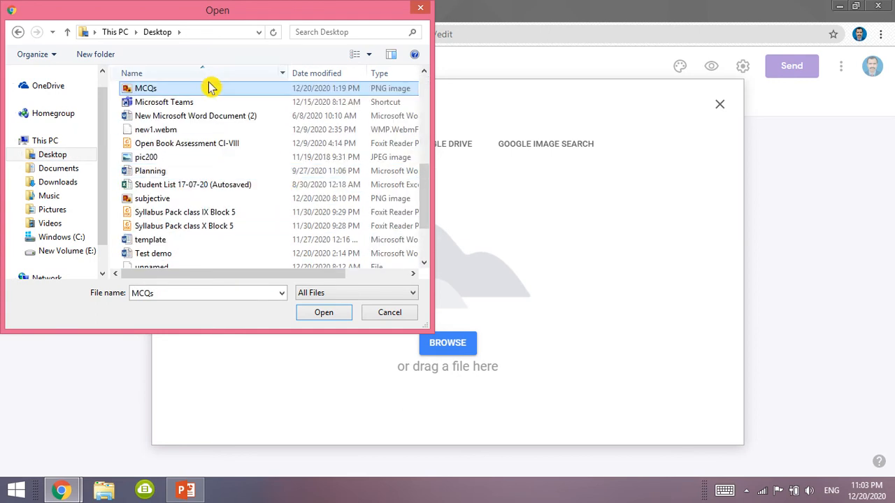
scroll(212, 90, up, 4)
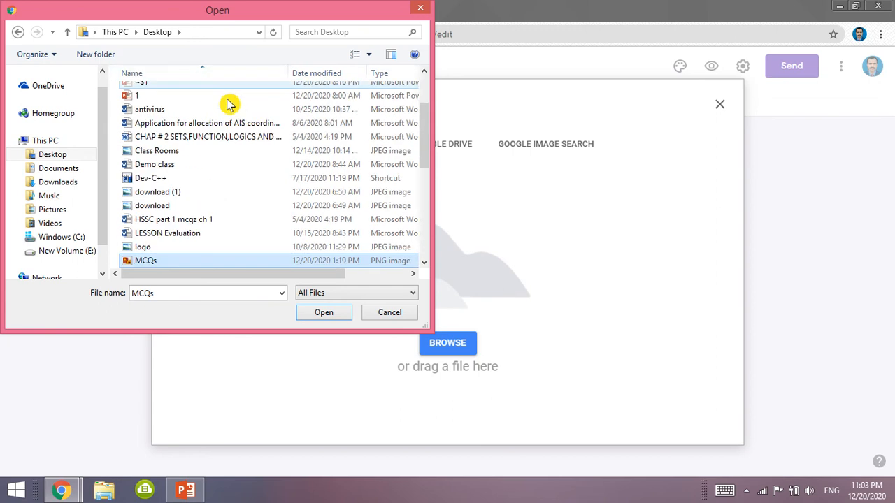
click(323, 312)
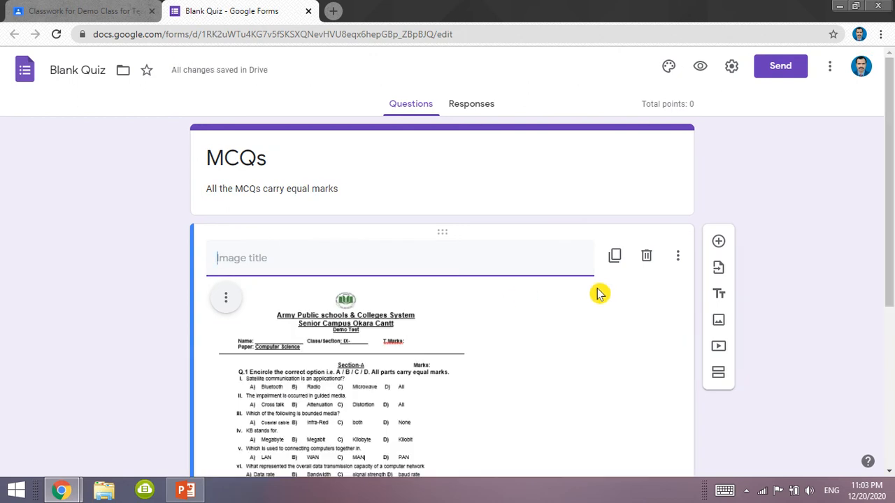
- Title the inserted question paper image "MCQs"
click(478, 256)
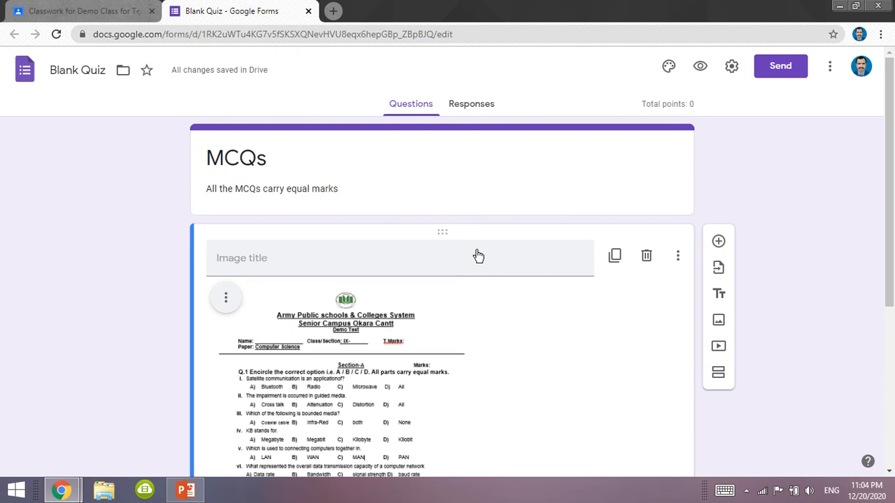
click(452, 273)
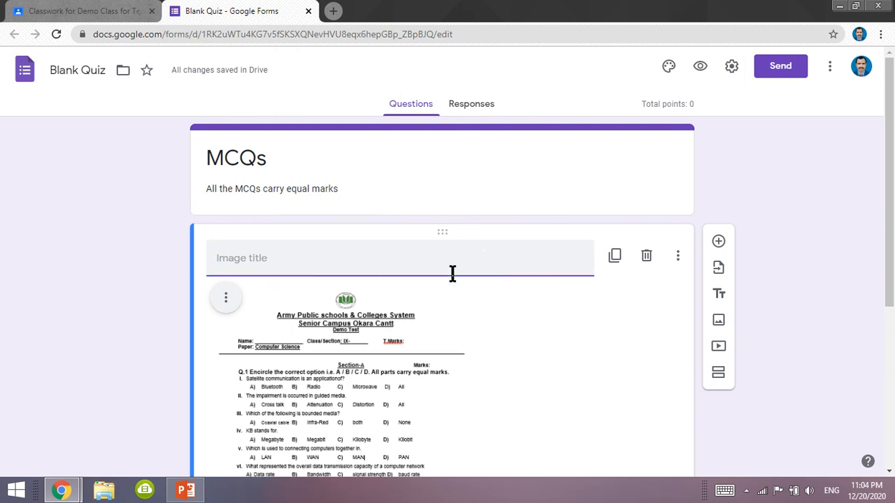
text(MC)
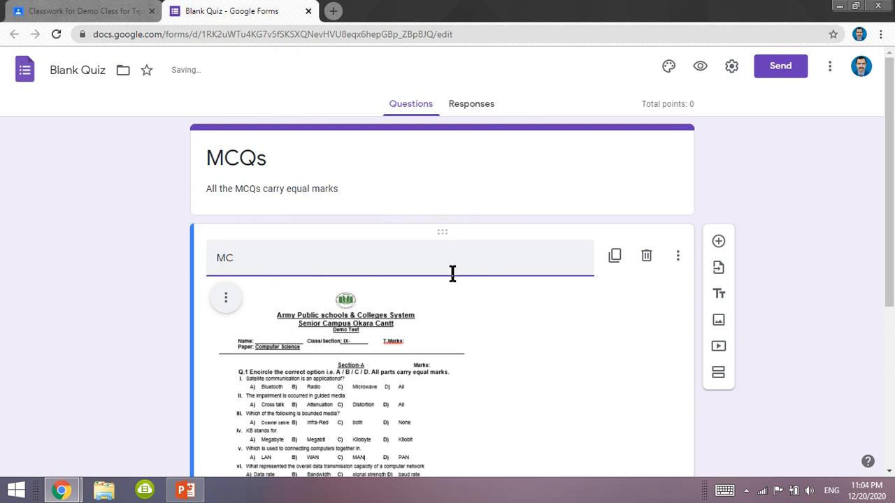
text(Qs)
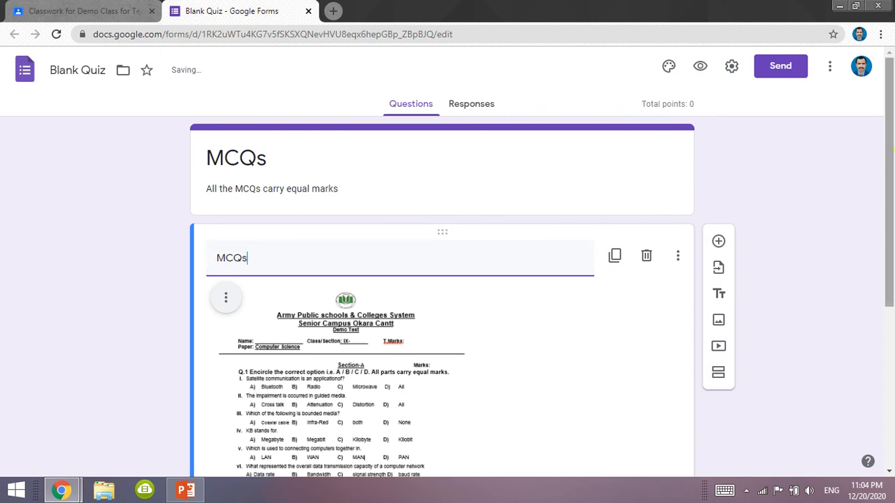
- Keep the Name question as a short answer and make it required
scroll(442, 293, down, 4)
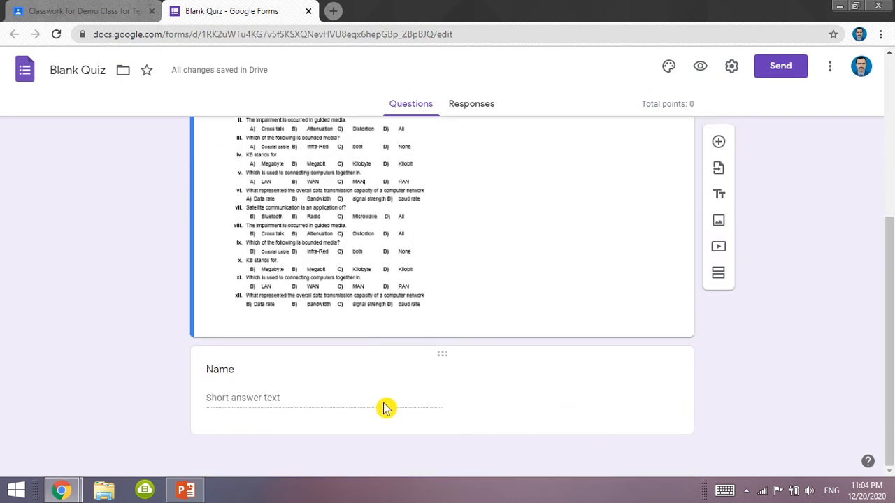
click(329, 406)
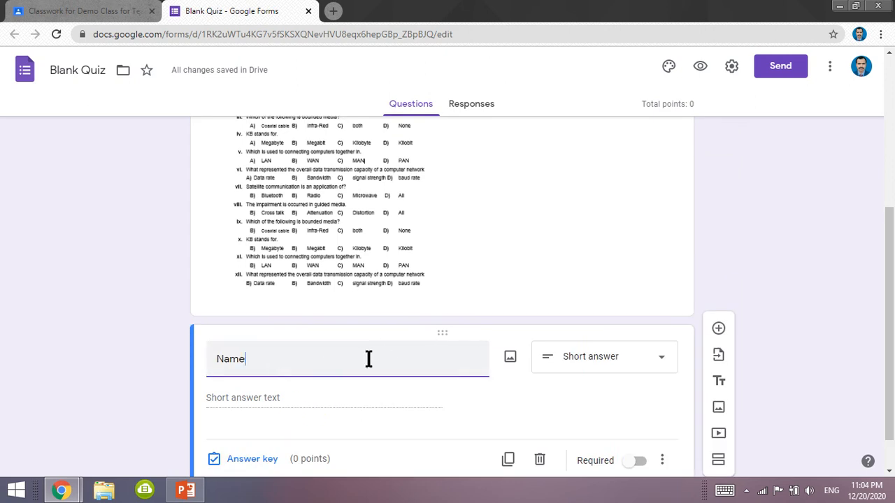
drag(889, 236, 889, 263)
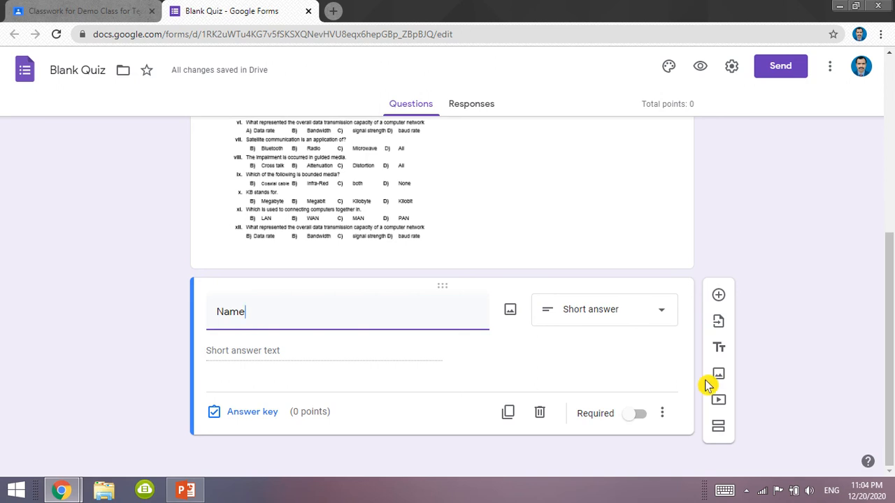
click(604, 316)
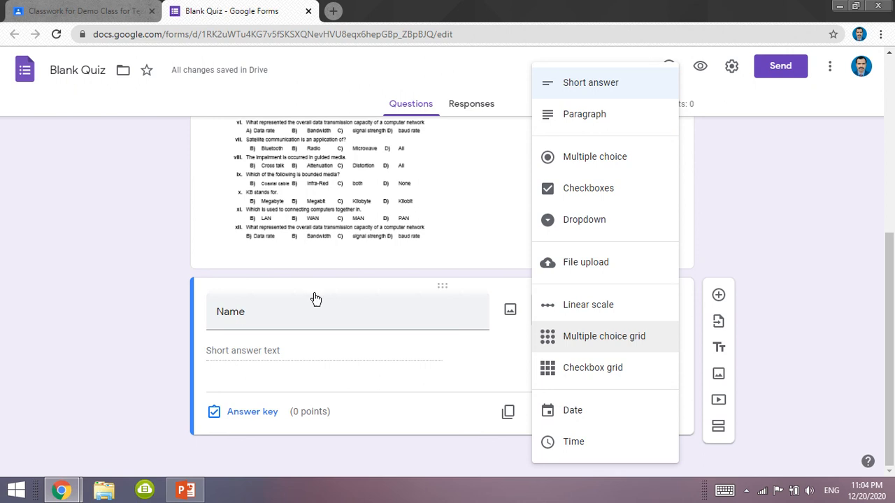
click(614, 95)
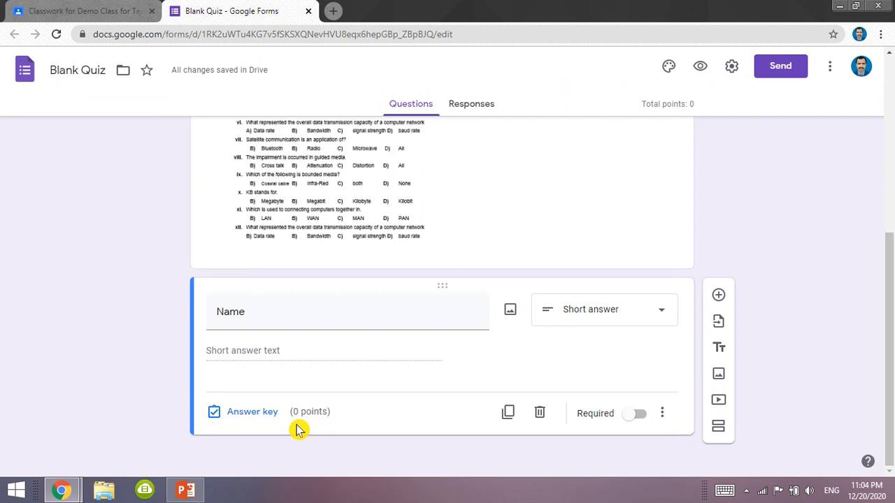
click(643, 418)
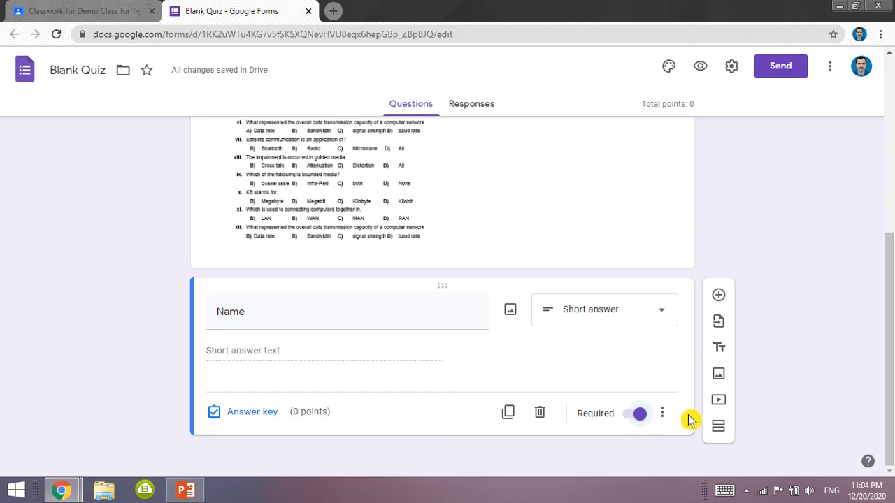
- Add a new question below the Name question and title it "Question # 1"
click(718, 296)
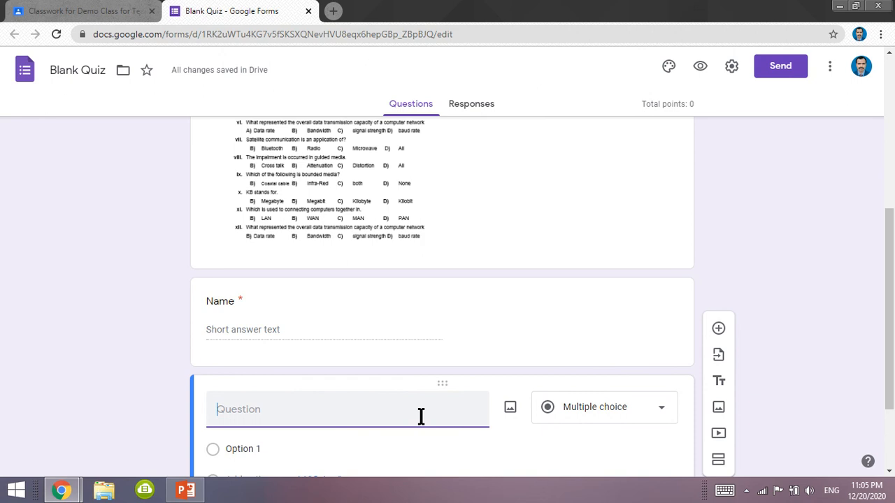
text(Q)
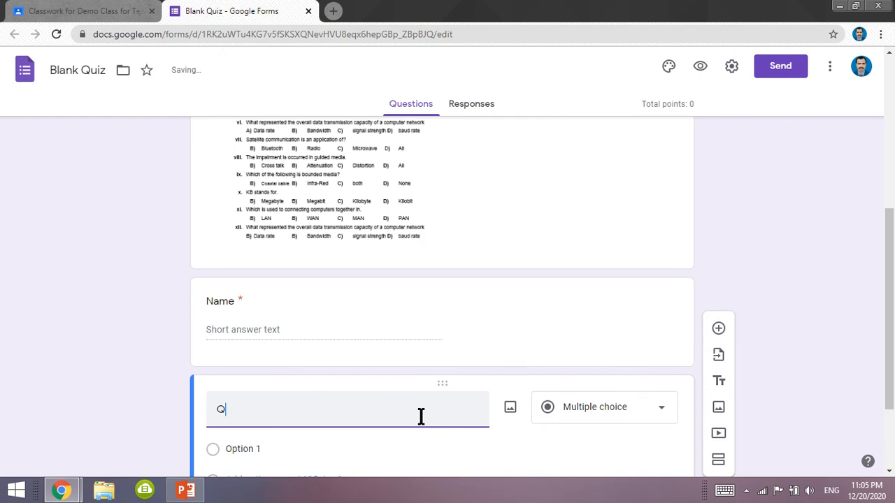
text(uestion)
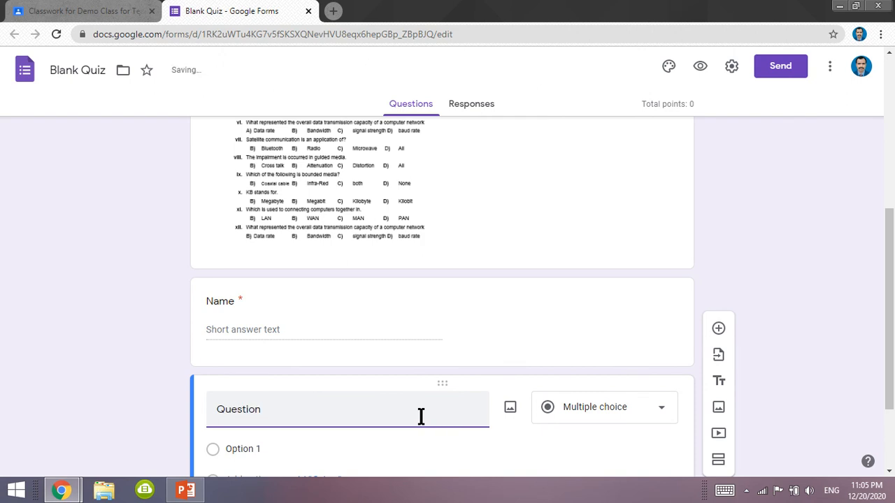
click(420, 416)
text(# 1)
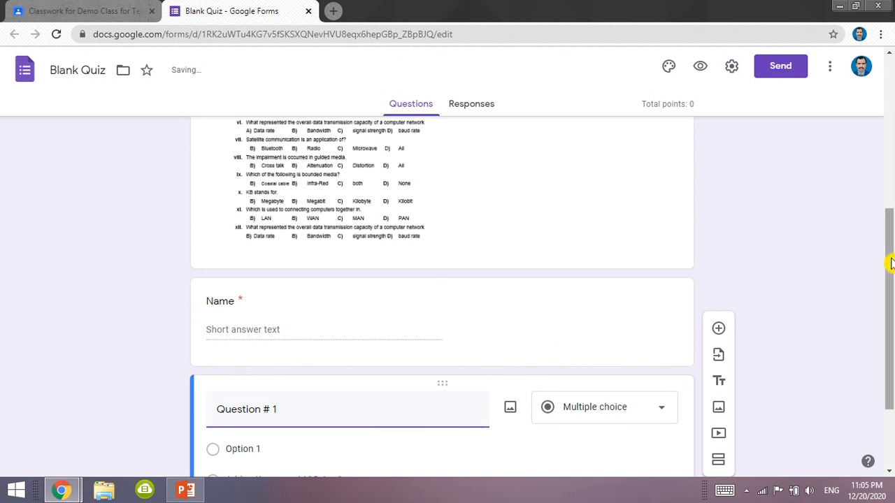
- Change the answer type of Question # 1 to Multiple choice grid
scroll(891, 262, down, 2)
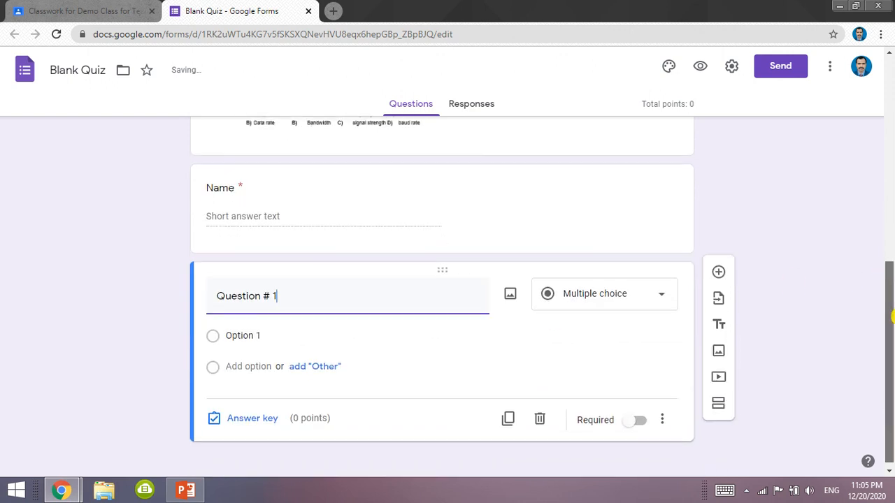
click(627, 297)
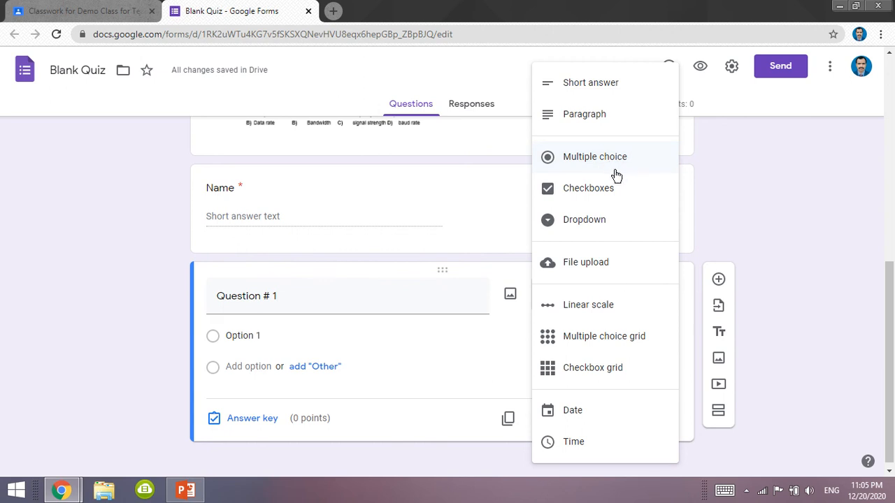
click(517, 336)
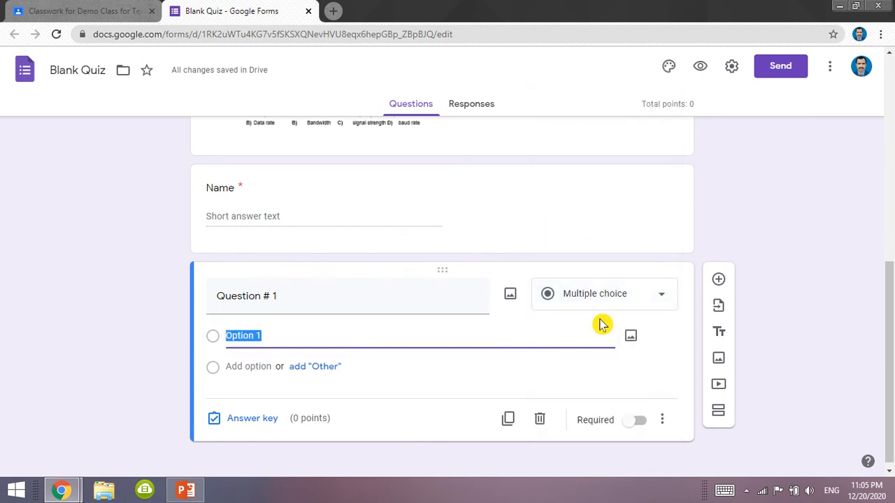
click(621, 294)
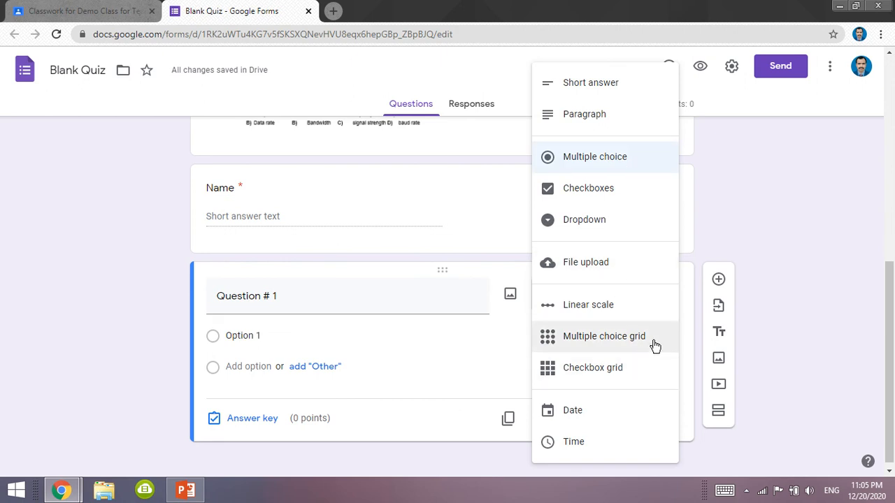
click(612, 343)
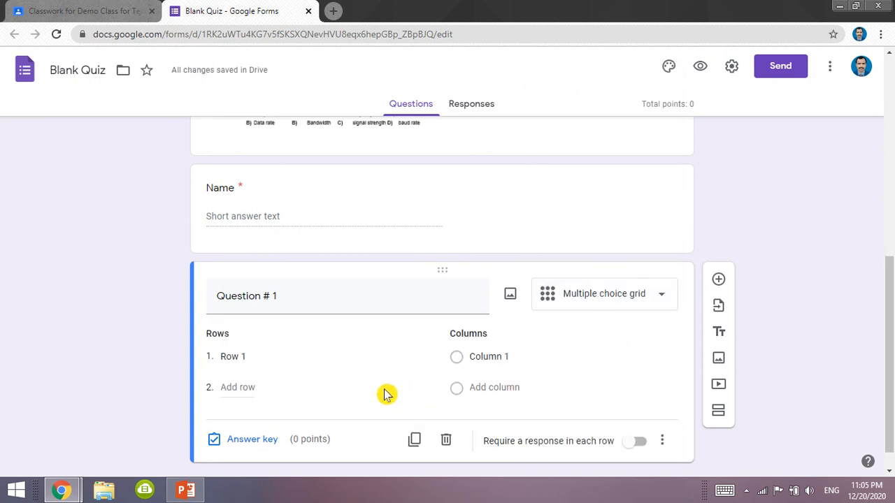
- Label the grid's first row 1 and set up four columns named A, B, C and D
click(255, 358)
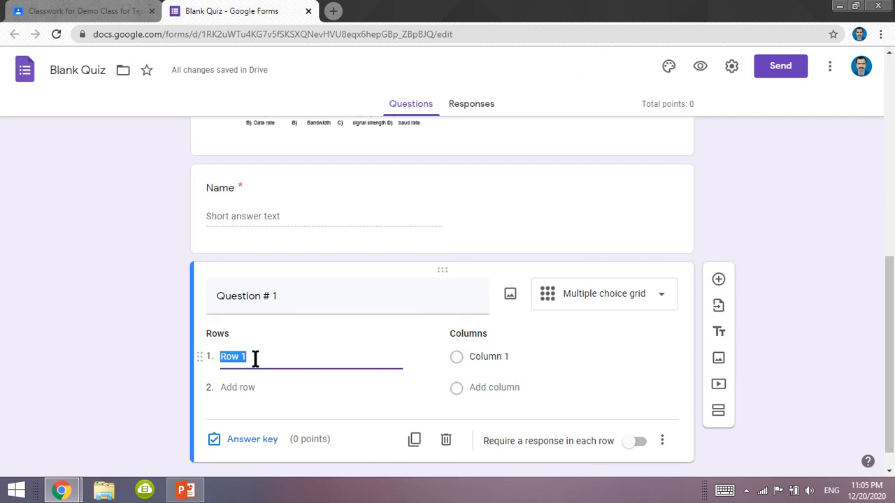
text(1)
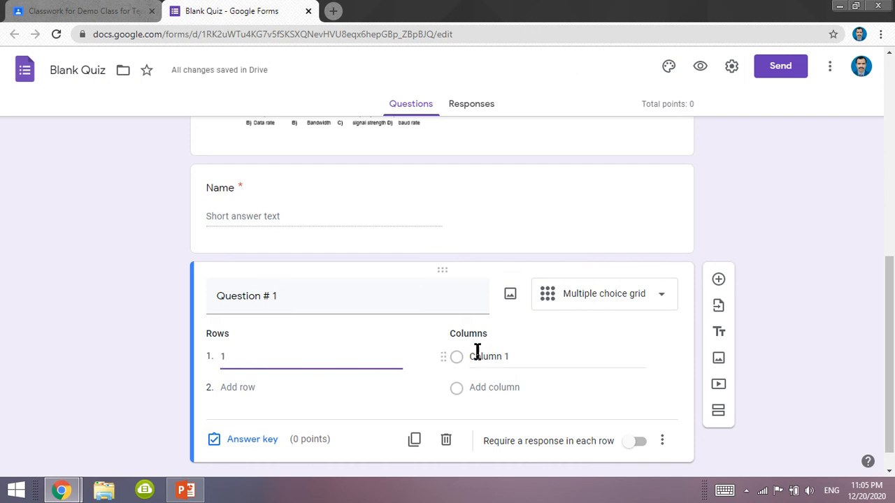
click(510, 355)
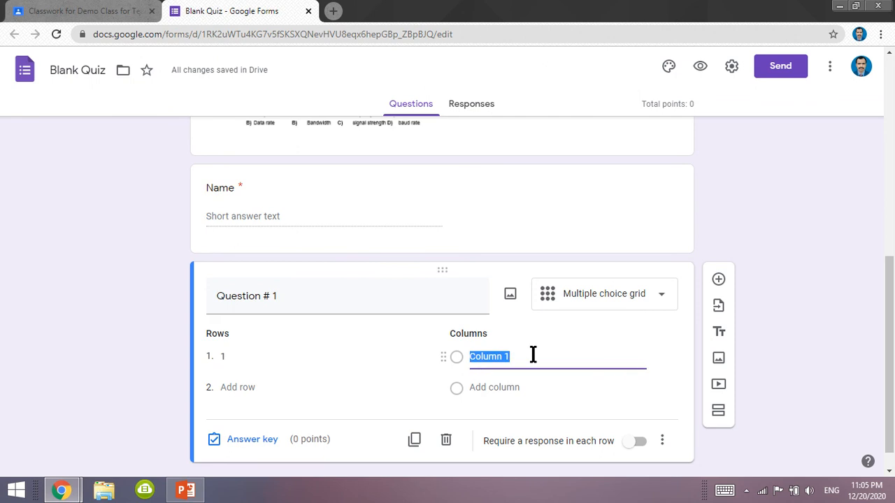
text(A)
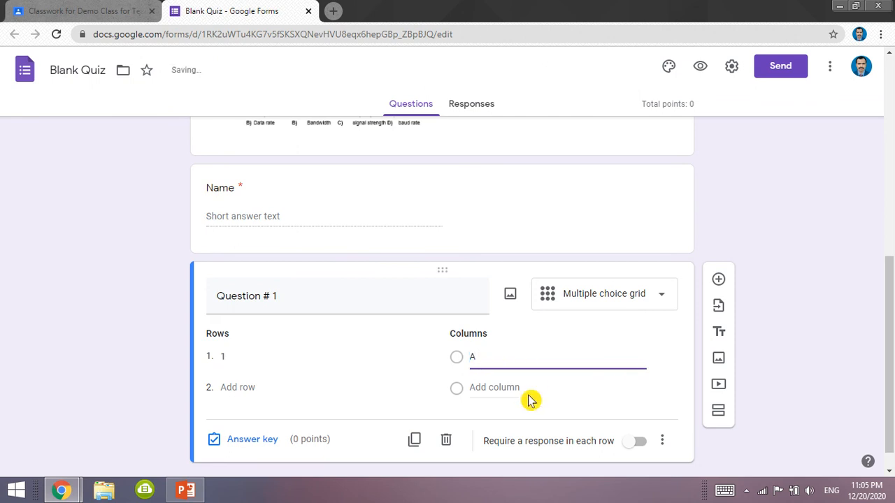
click(493, 386)
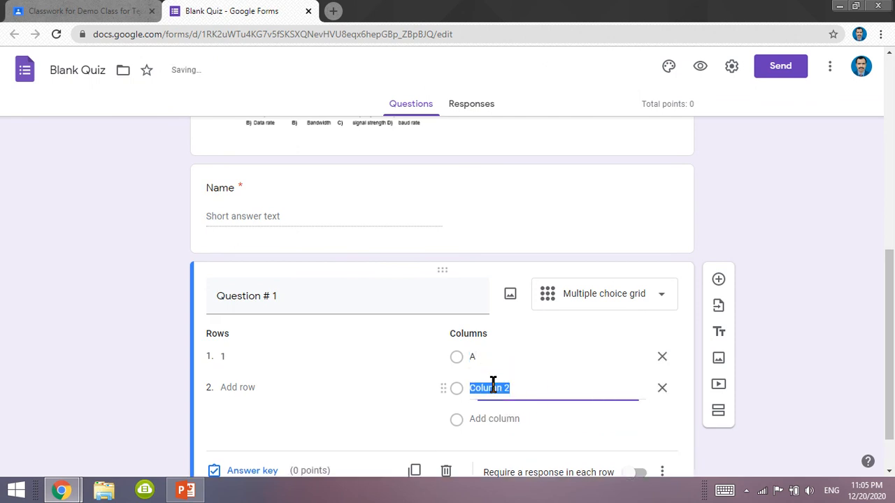
text(B)
click(504, 419)
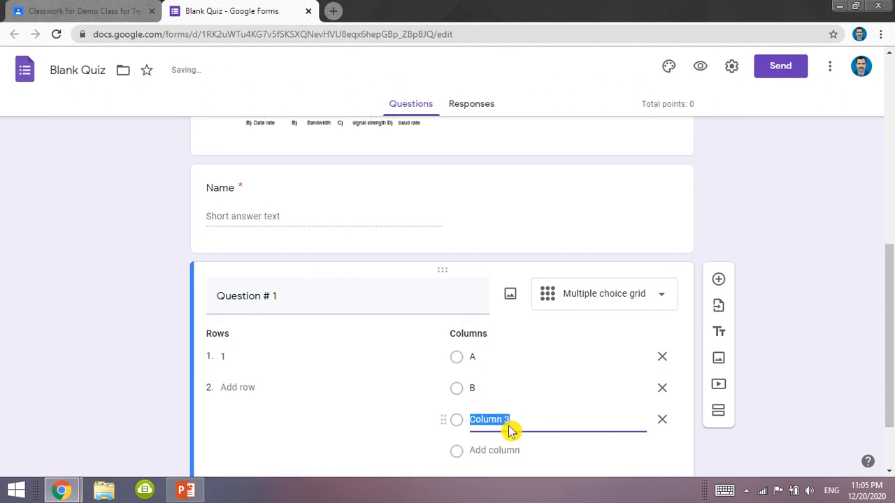
text(C)
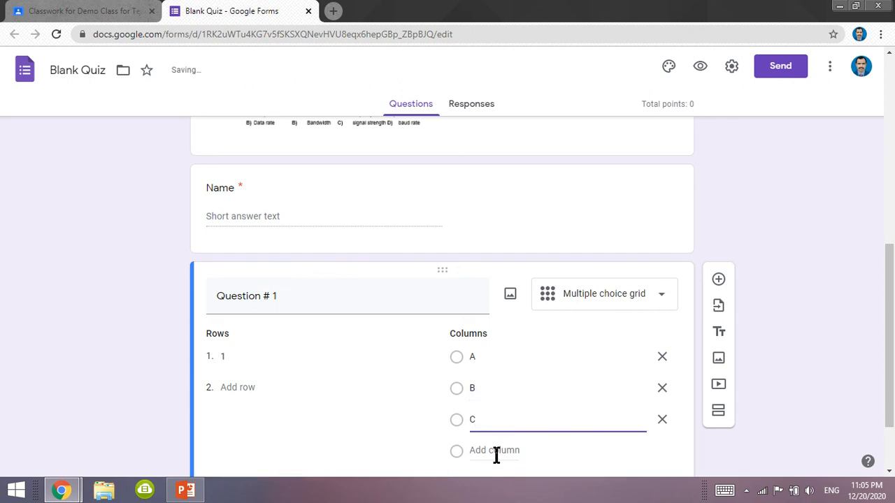
click(495, 451)
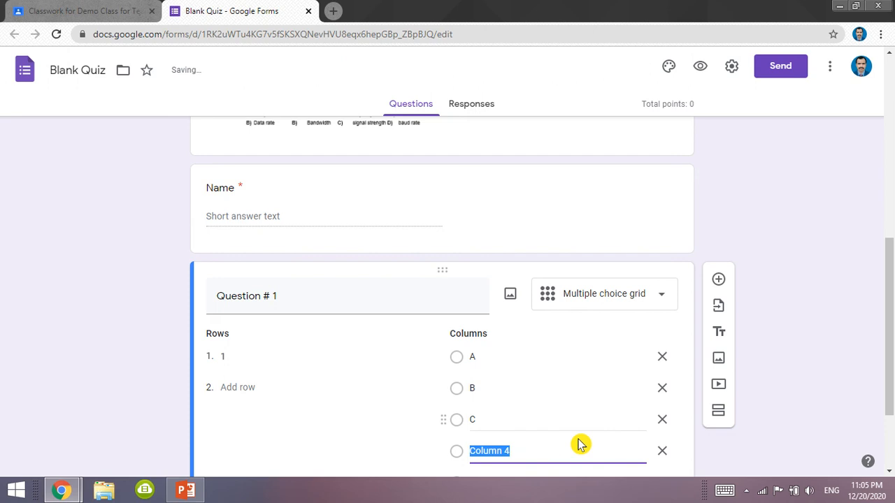
text(D)
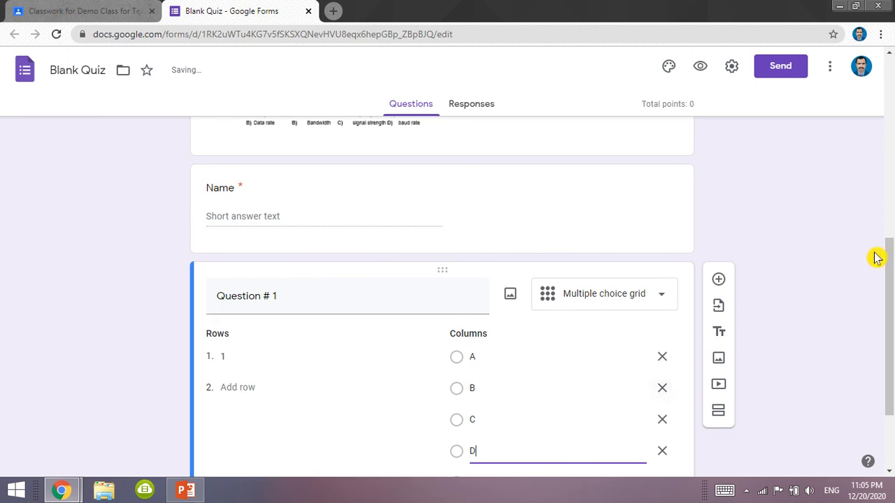
- Assign 1 point to row 1 in the answer key of Question # 1
drag(884, 266, 891, 381)
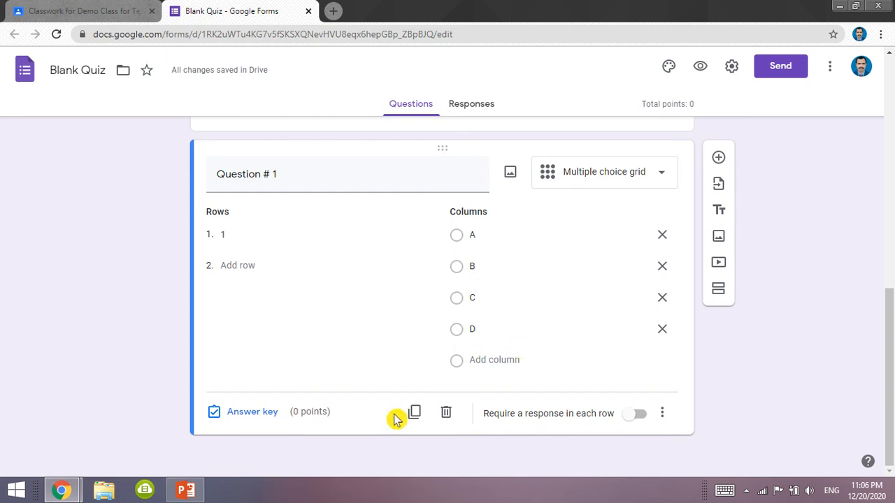
click(259, 418)
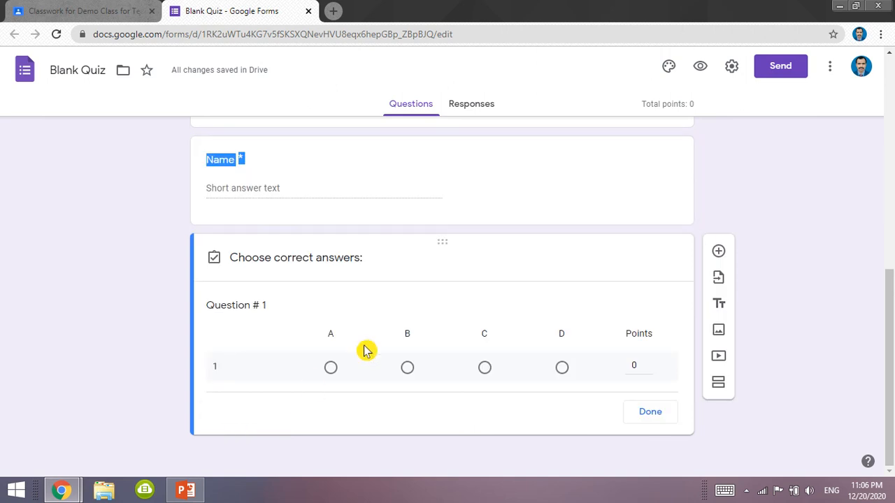
click(655, 367)
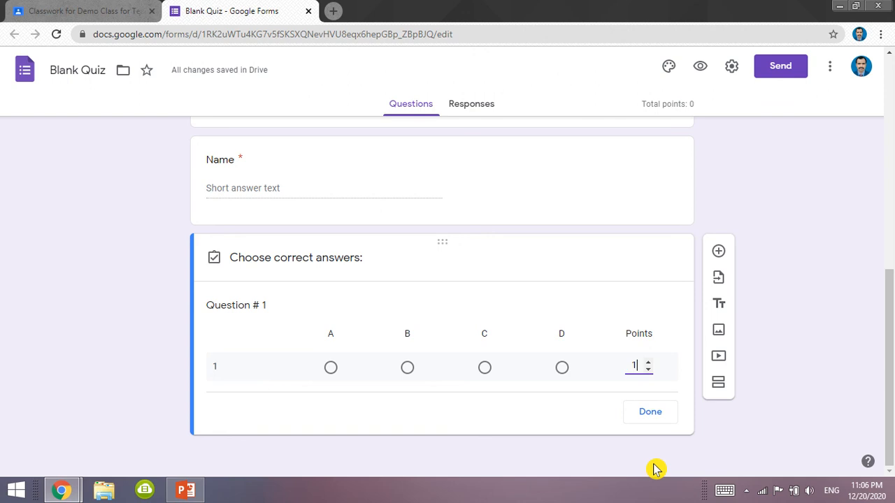
click(650, 413)
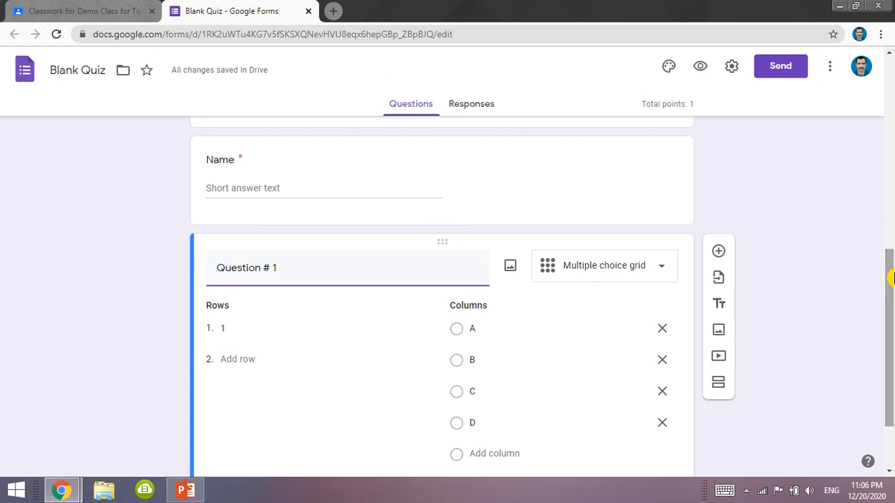
- Add five more rows labelled 2, 3, 4, 5 and 6 to the Question # 1 grid
drag(892, 277, 891, 318)
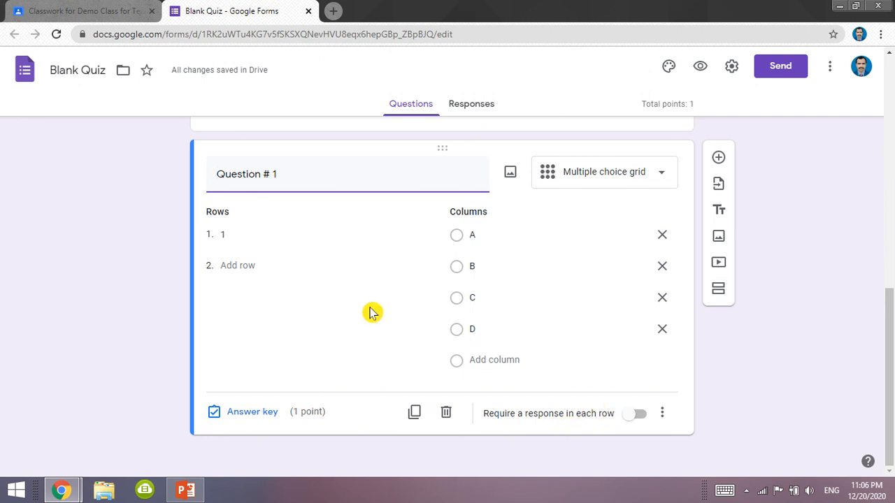
click(245, 269)
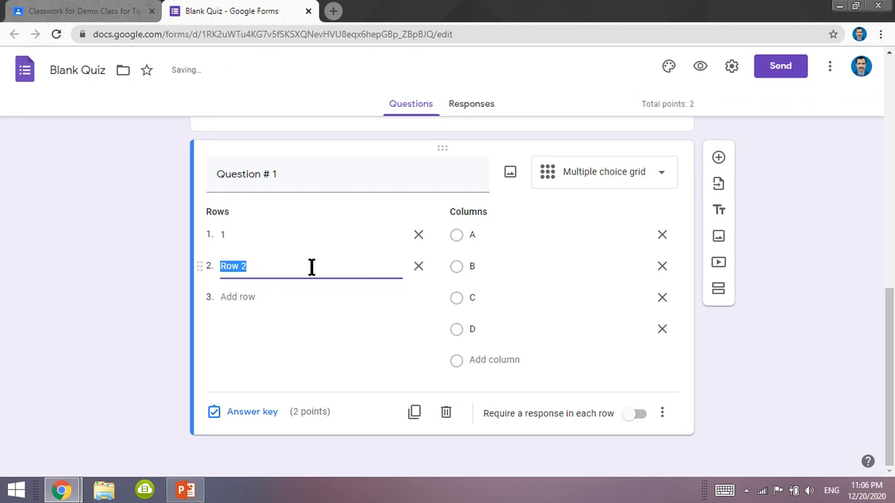
text(2)
click(252, 297)
text(3)
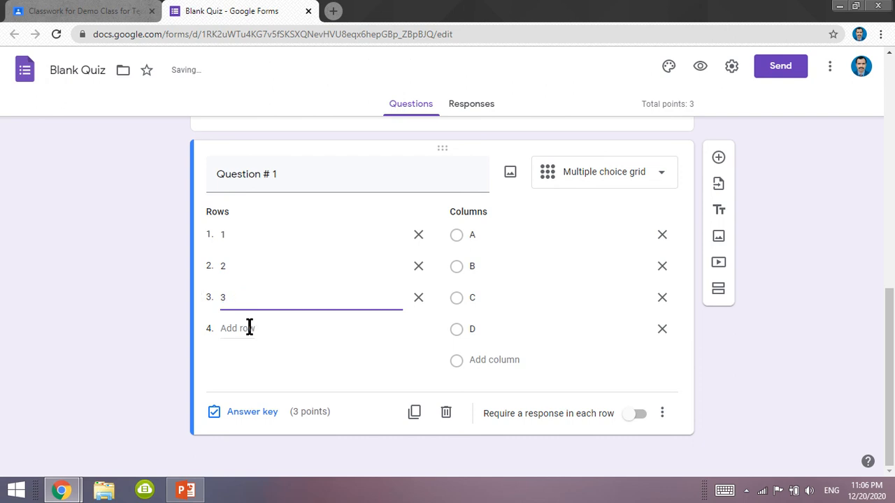
click(247, 329)
text(4)
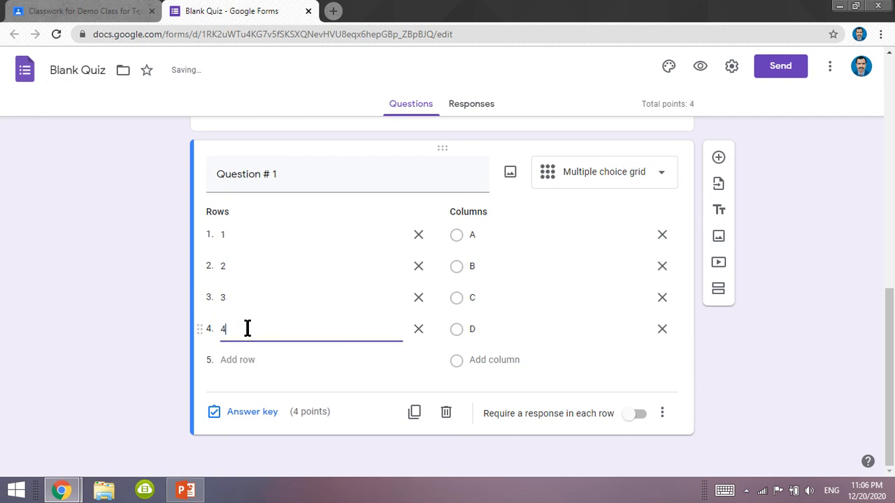
click(246, 360)
text(5)
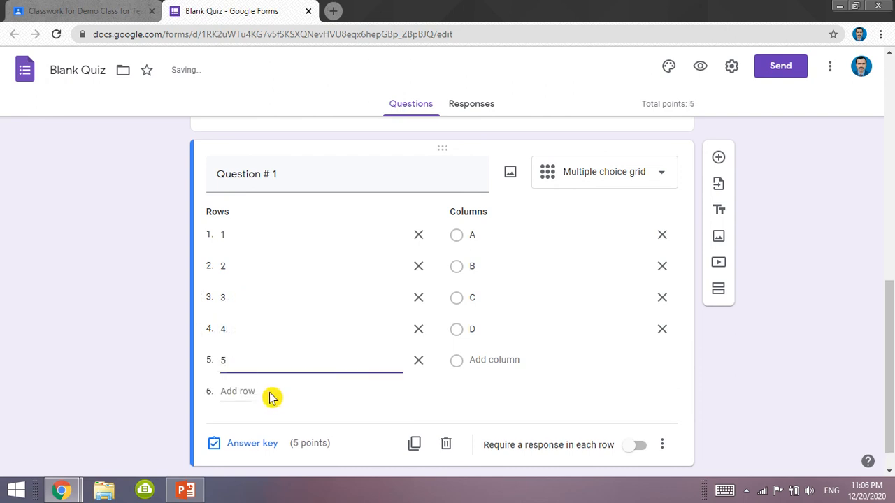
click(245, 391)
text(6)
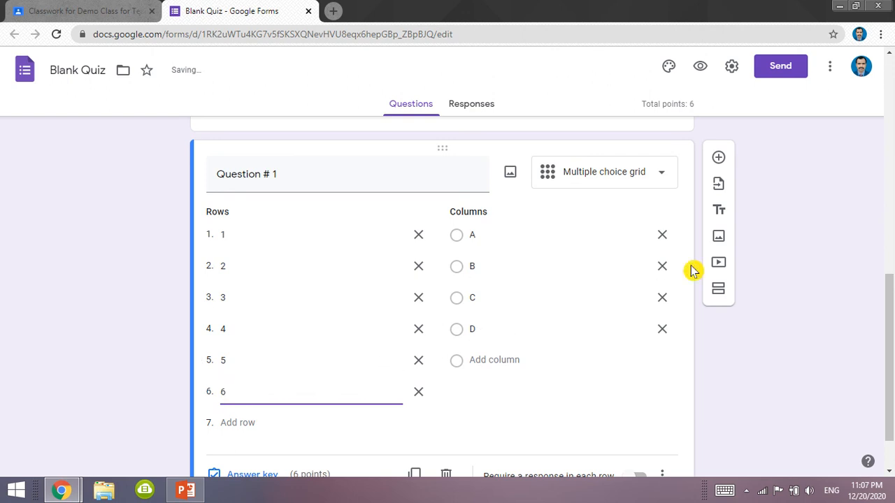
- Require a response in each row of the Question # 1 grid
scroll(846, 291, down, 2)
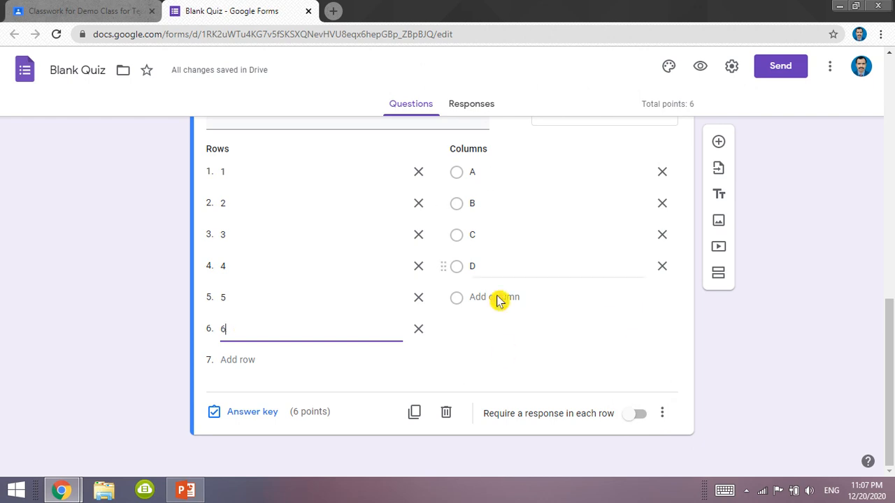
click(641, 416)
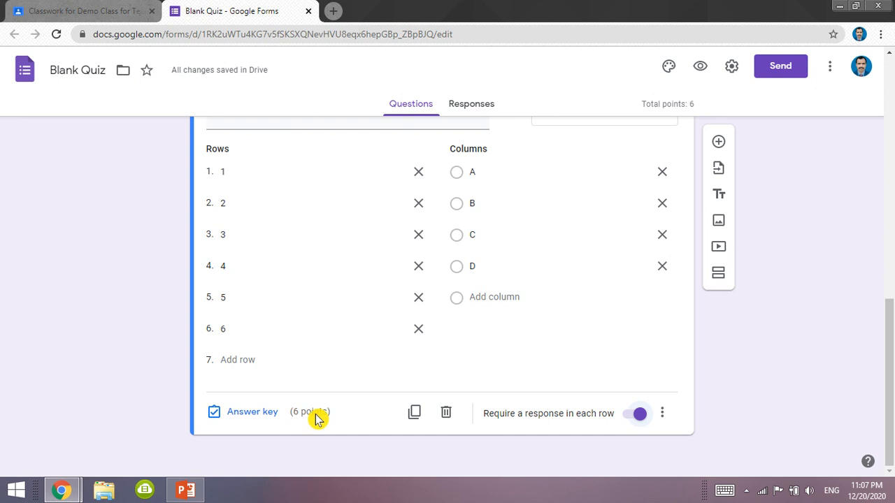
click(663, 414)
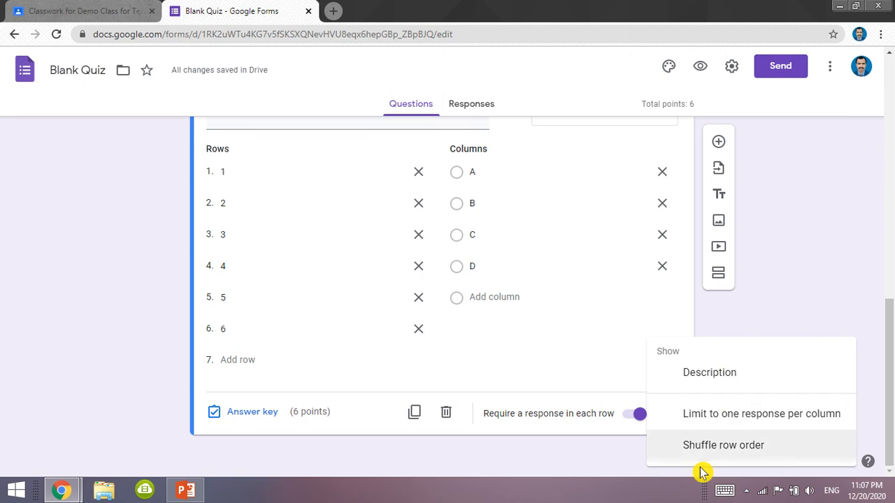
click(650, 451)
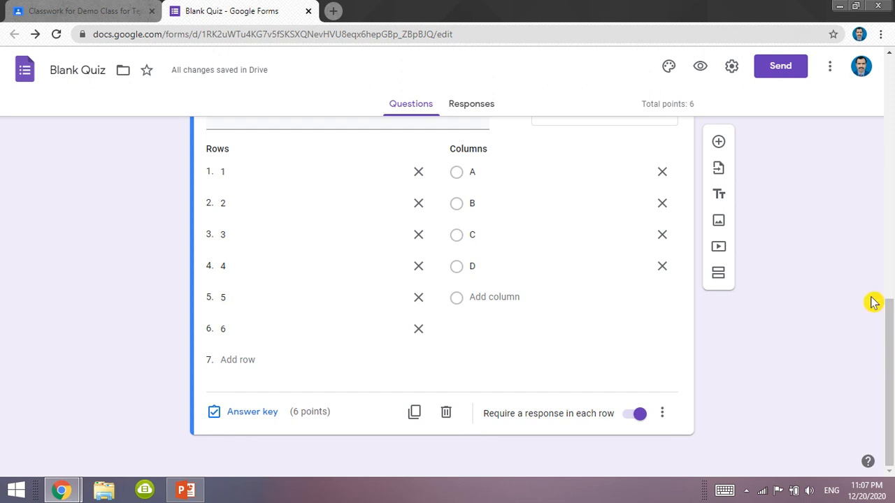
- Close the finished quiz form and return to the MCQs assignment in Google Classroom
drag(893, 317, 893, 78)
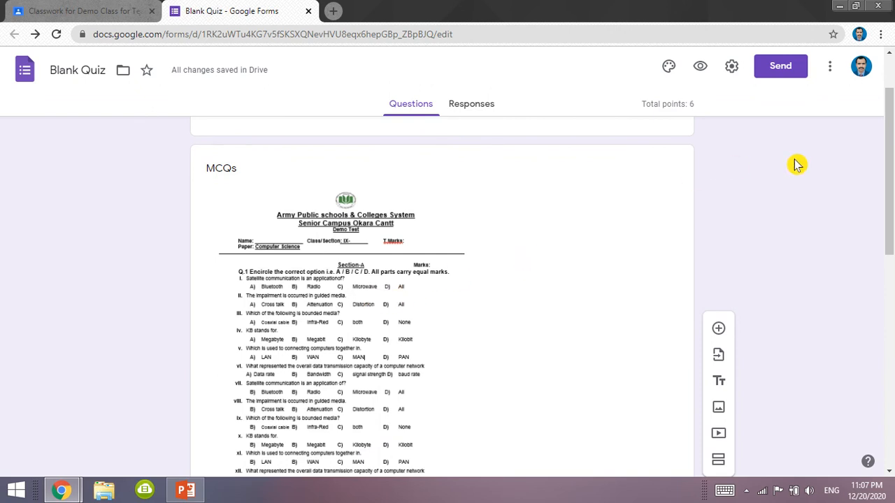
scroll(753, 196, down, 10)
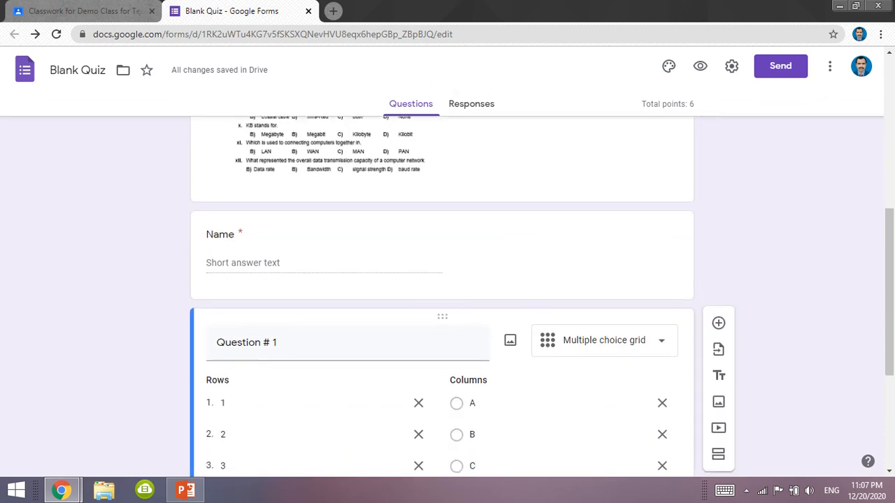
scroll(448, 292, down, 1)
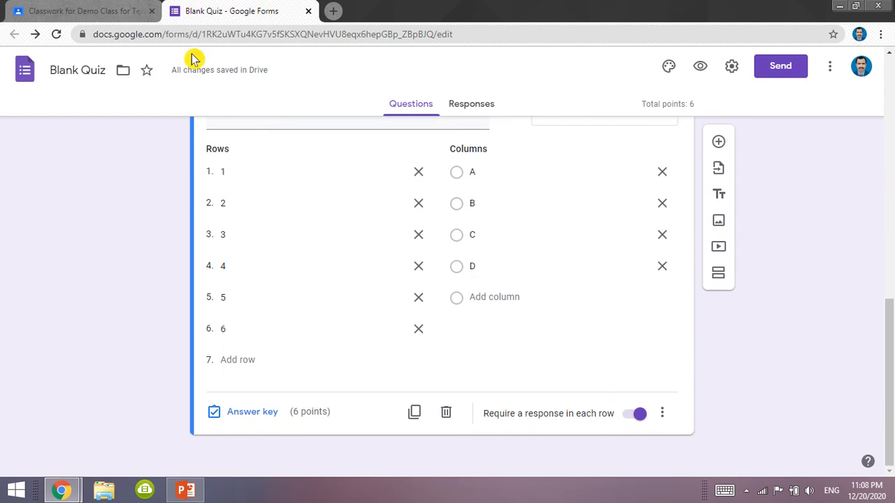
click(136, 11)
click(231, 11)
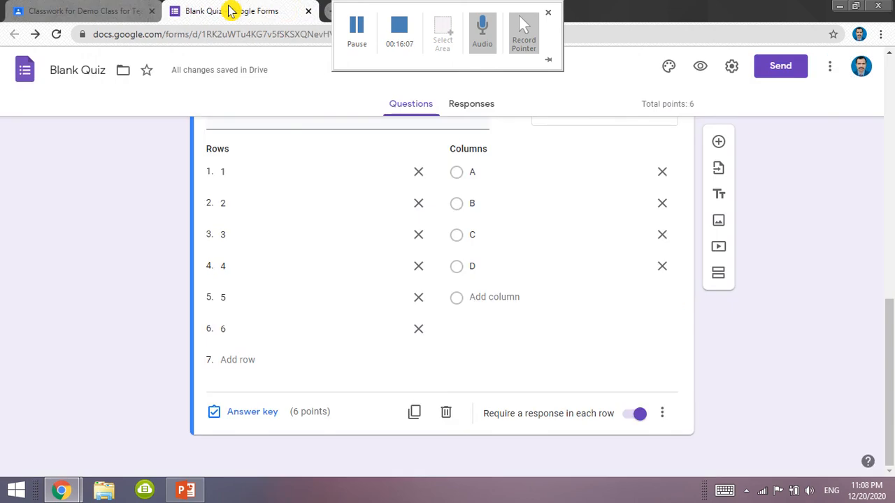
click(308, 12)
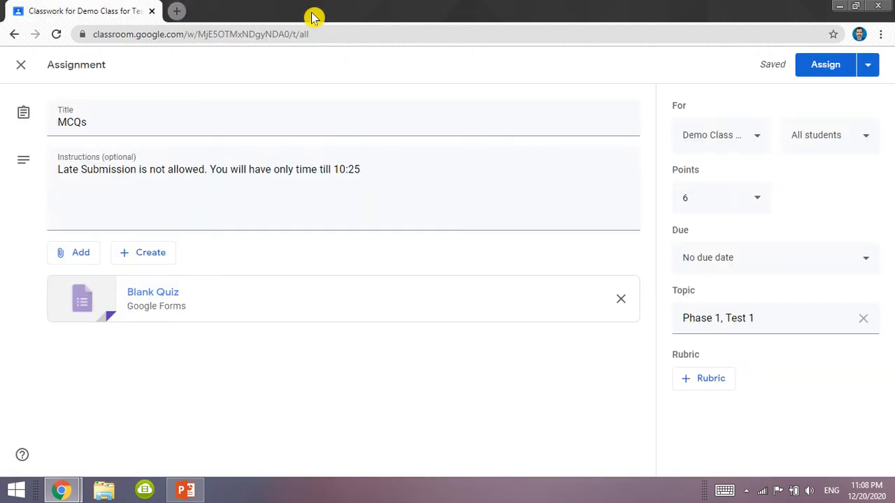
- Reload the Classwork page and open the draft MCQs assignment for editing
click(201, 39)
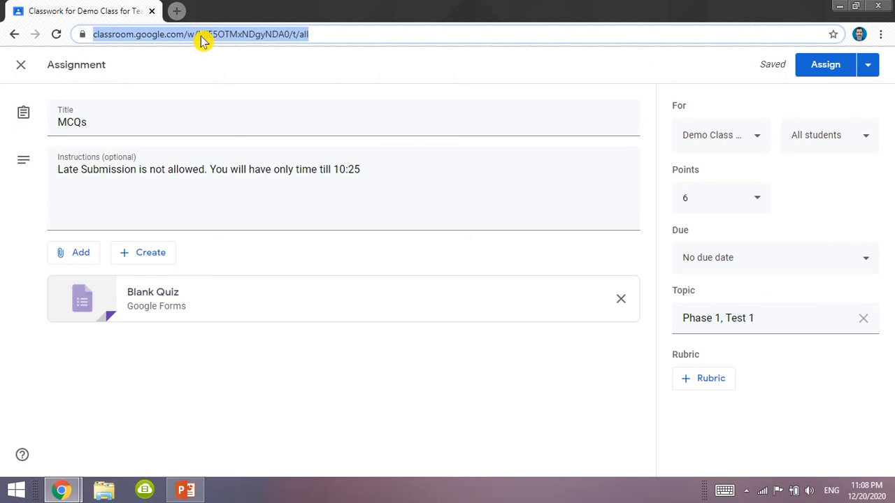
key(Return)
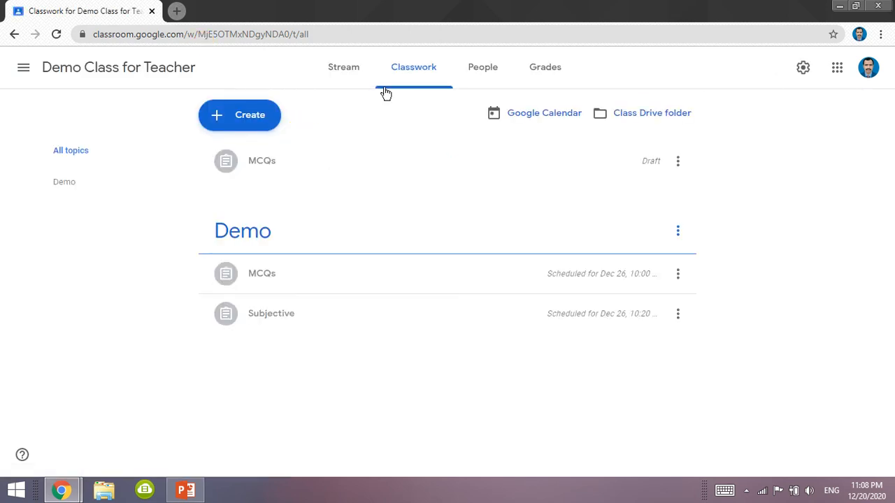
click(343, 153)
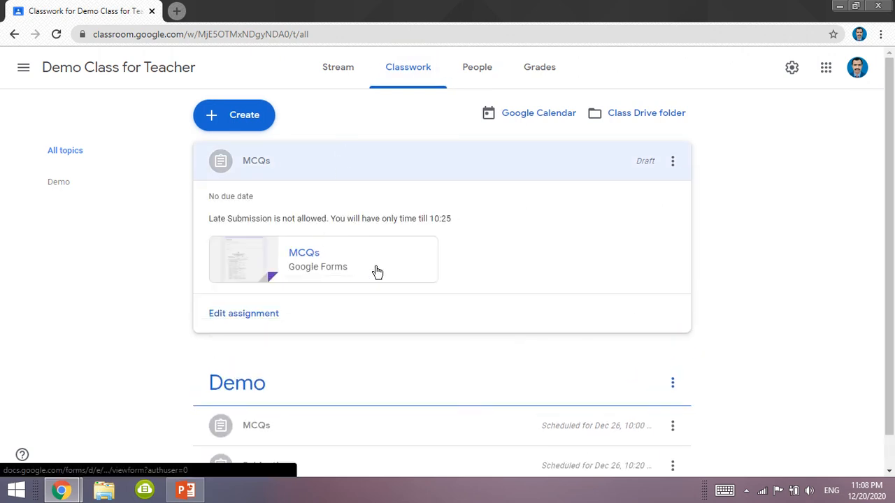
click(673, 163)
click(642, 194)
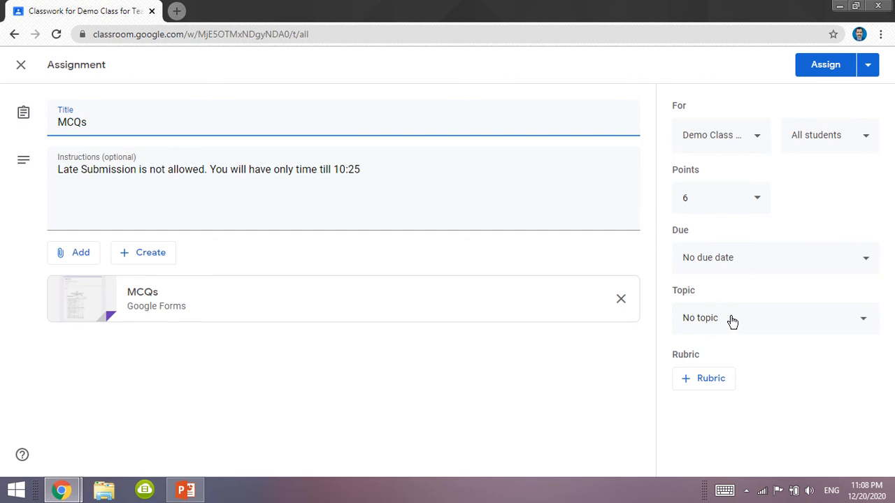
- Create a new topic named "Phase 1, Test 1" for the MCQs assignment
click(732, 321)
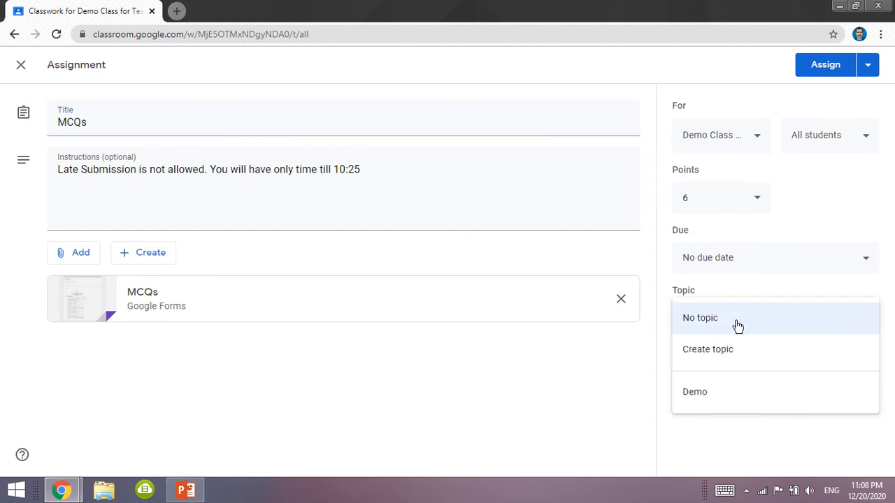
click(738, 325)
click(756, 325)
click(748, 361)
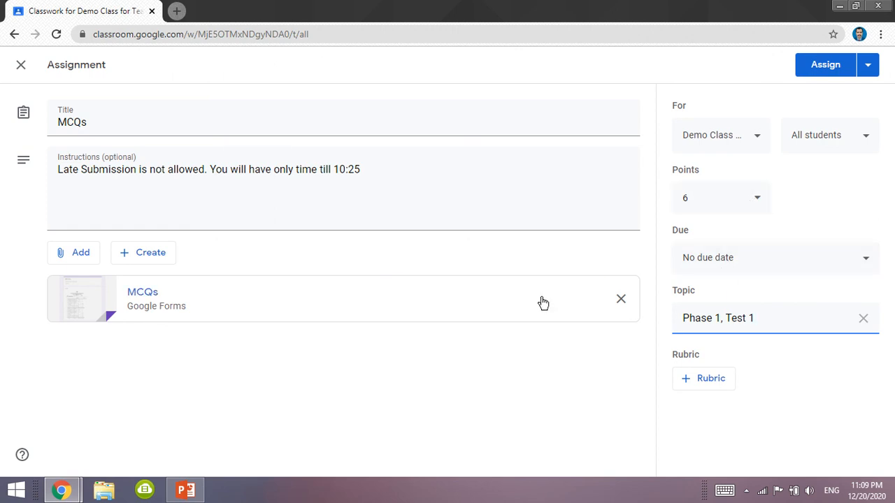
click(752, 203)
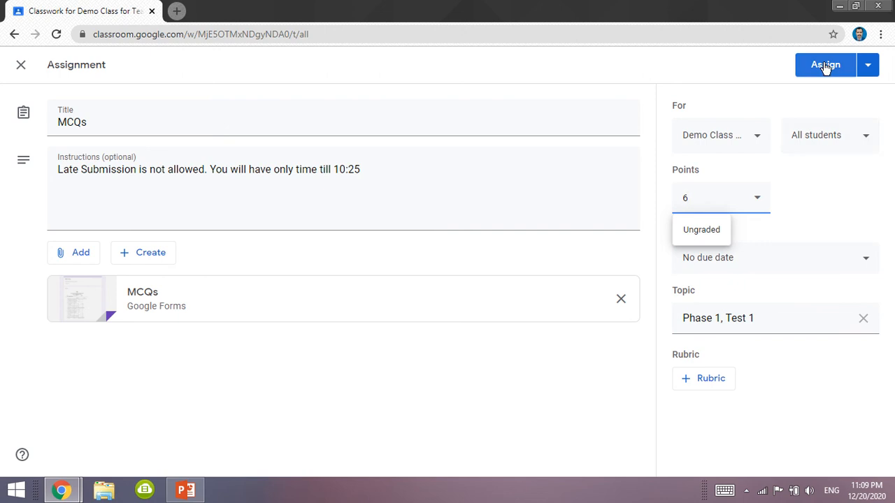
- Switch to the student's incognito window and view the Classwork page of Demo Class for Teacher
mouse_move(83, 495)
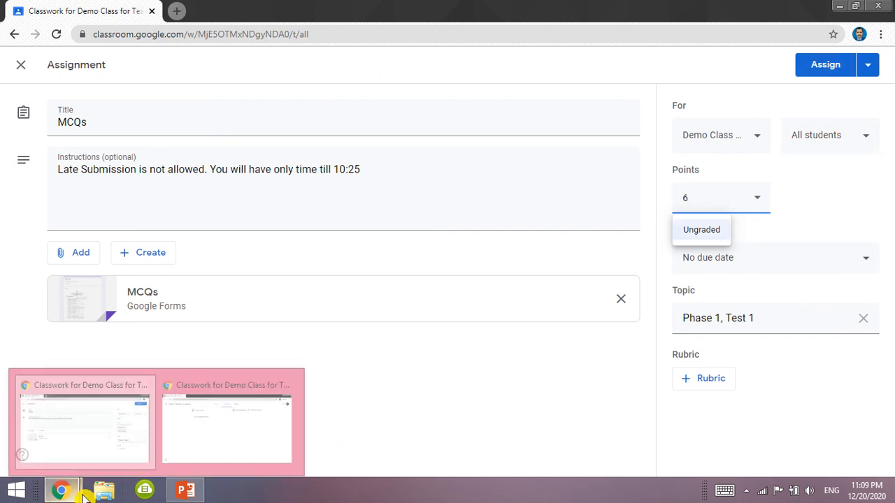
click(231, 417)
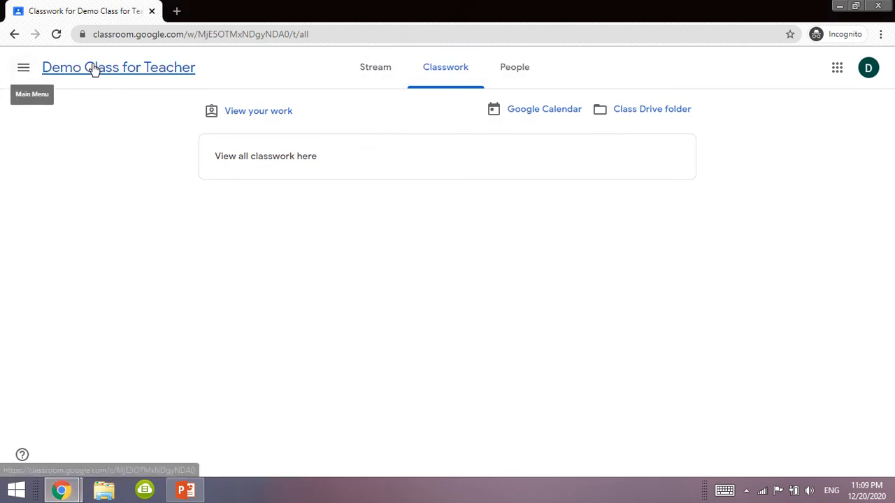
click(33, 70)
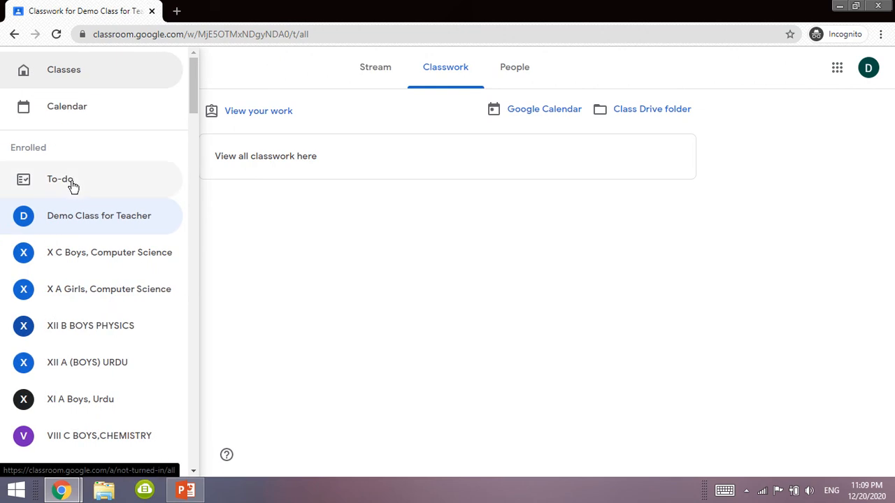
click(70, 70)
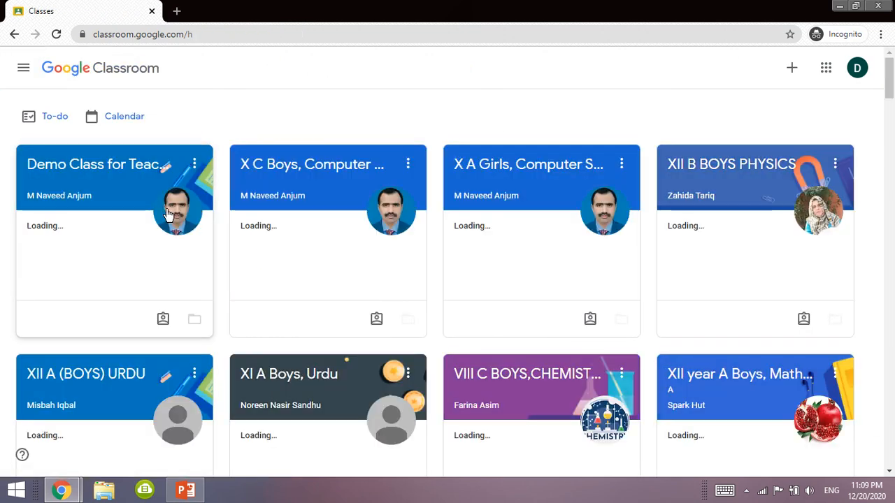
click(115, 208)
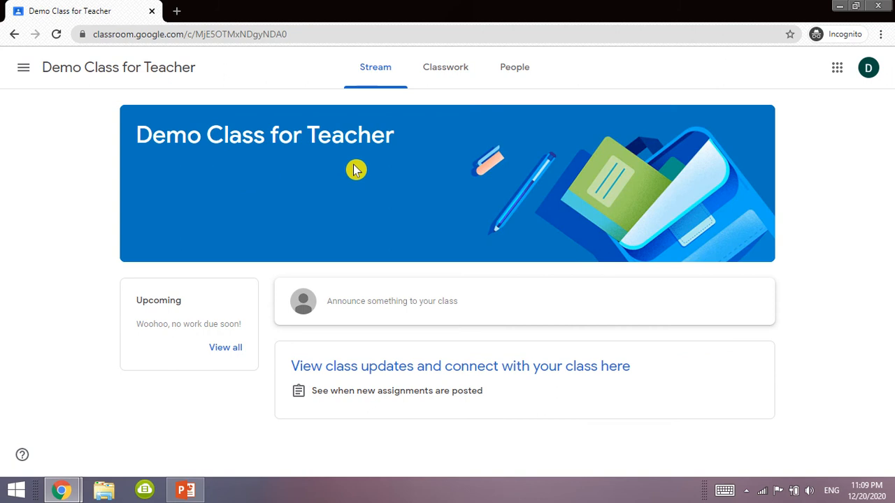
click(438, 65)
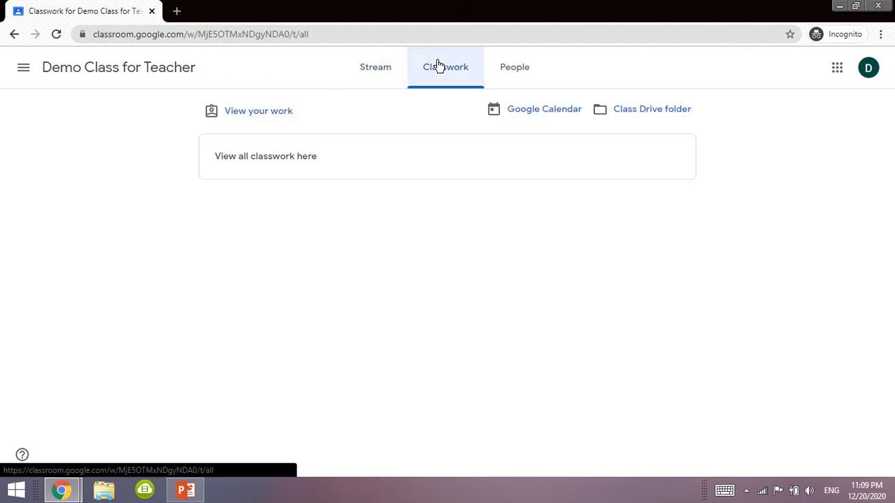
- Return to the teacher's window and assign the MCQs assignment to the class
key(alt+Tab)
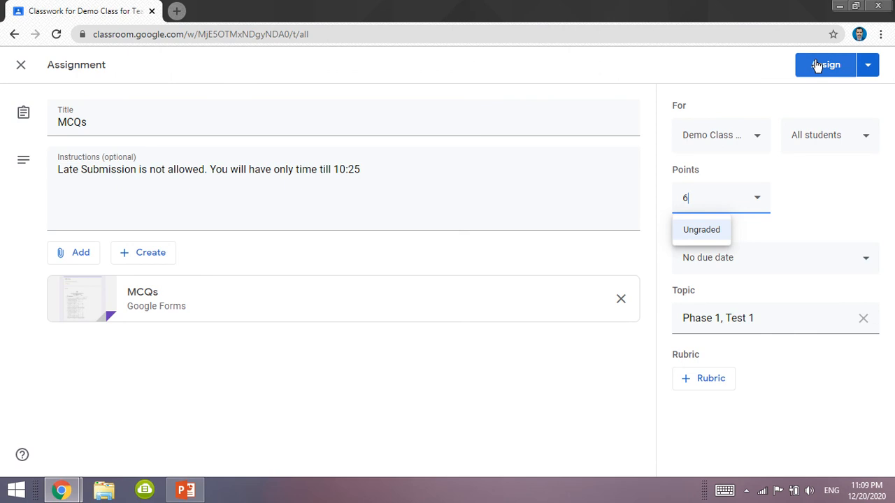
click(816, 66)
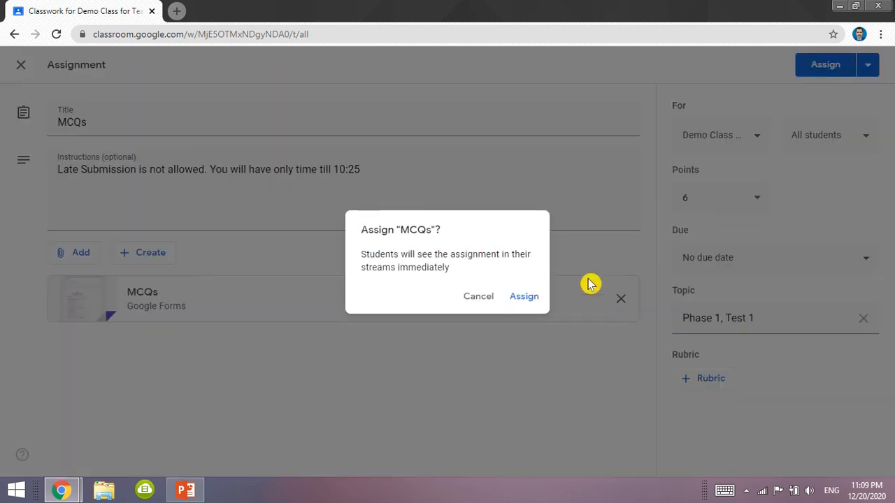
click(530, 301)
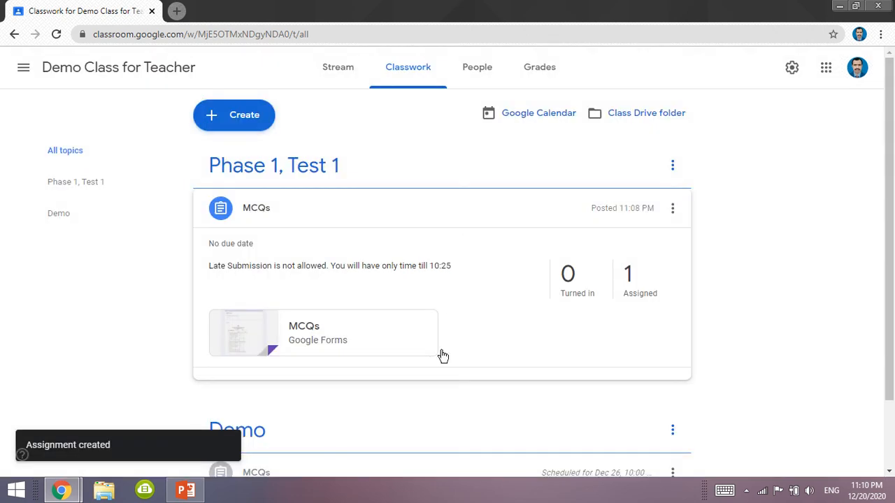
- Switch to the student's window and reload its Classwork page to check for the posted MCQs assignment
key(alt+Tab)
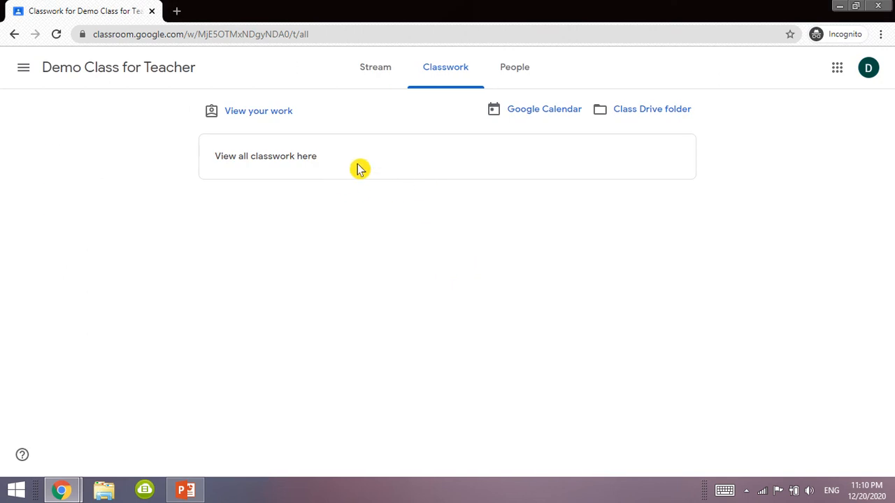
click(391, 35)
key(Return)
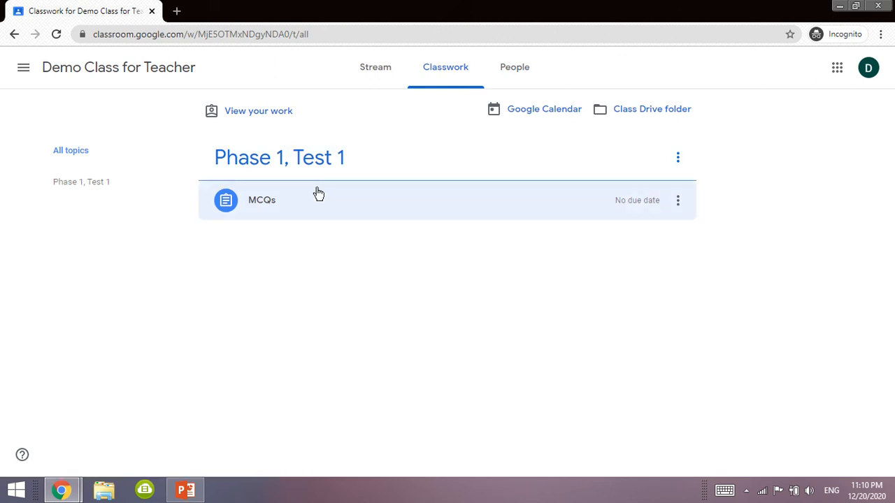
- Return to the teacher's window and review the posted MCQs assignment's edit page and its attached form, leaving both without changes
key(alt+Tab)
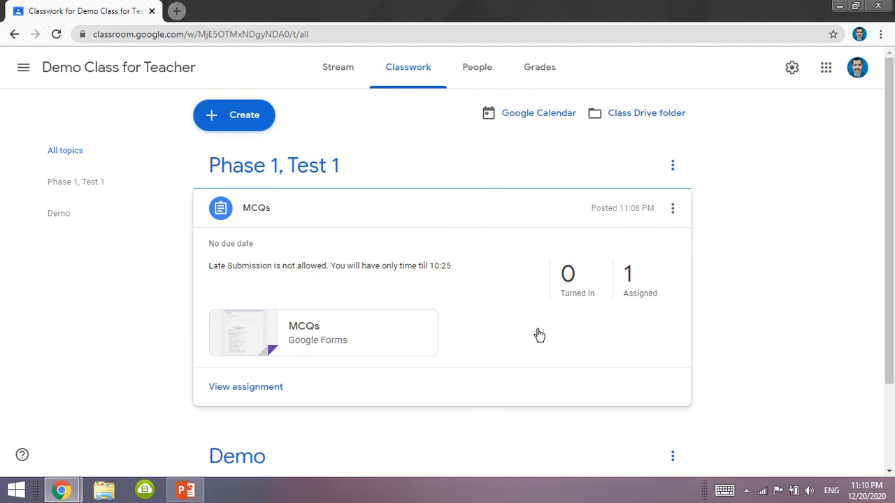
click(670, 213)
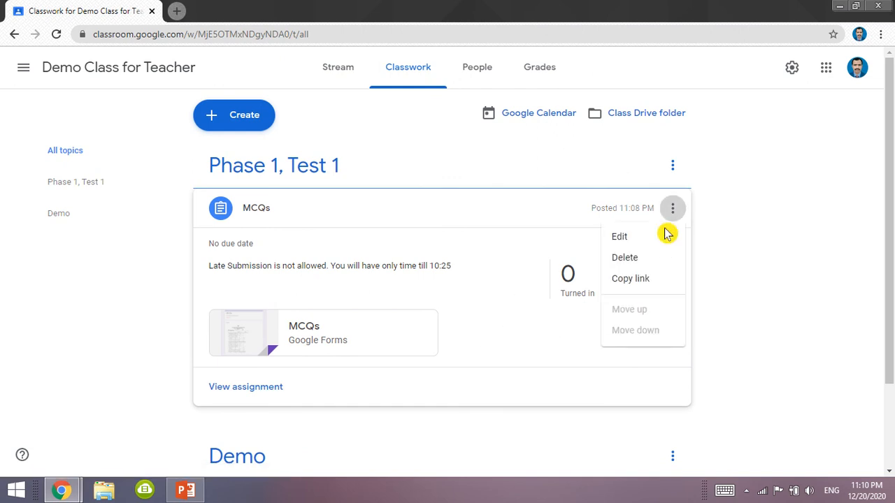
click(647, 238)
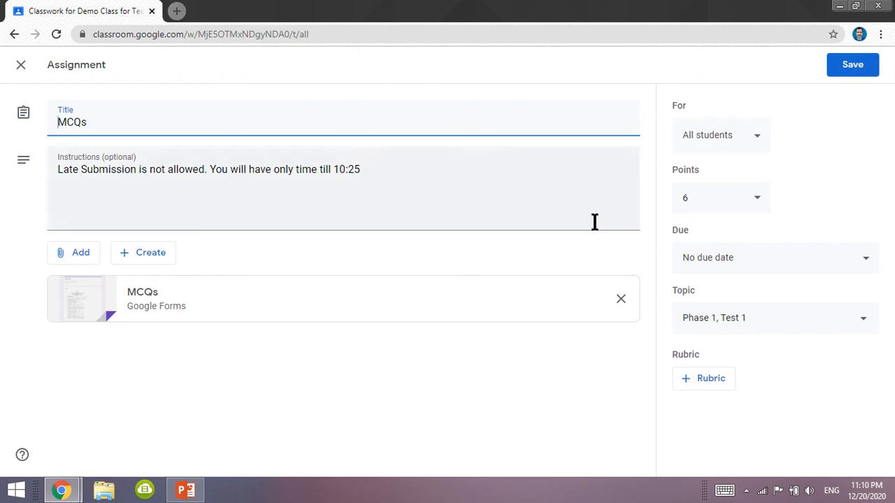
click(485, 313)
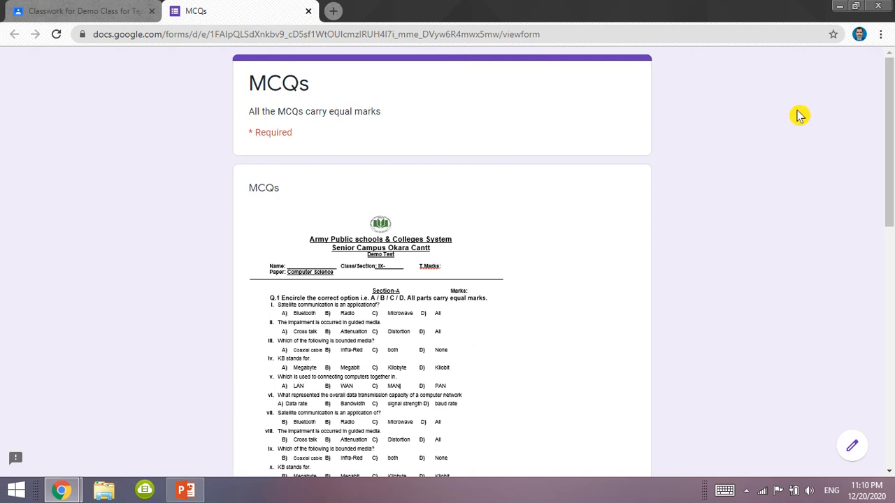
drag(892, 141, 893, 56)
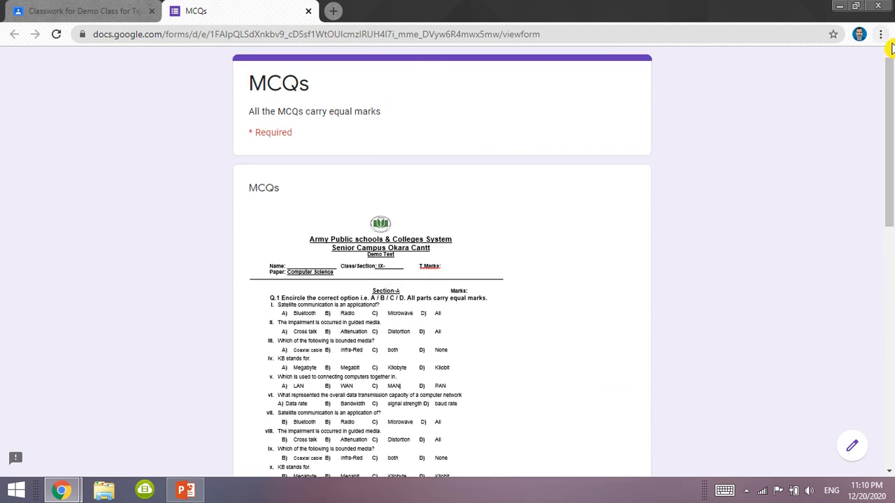
click(308, 12)
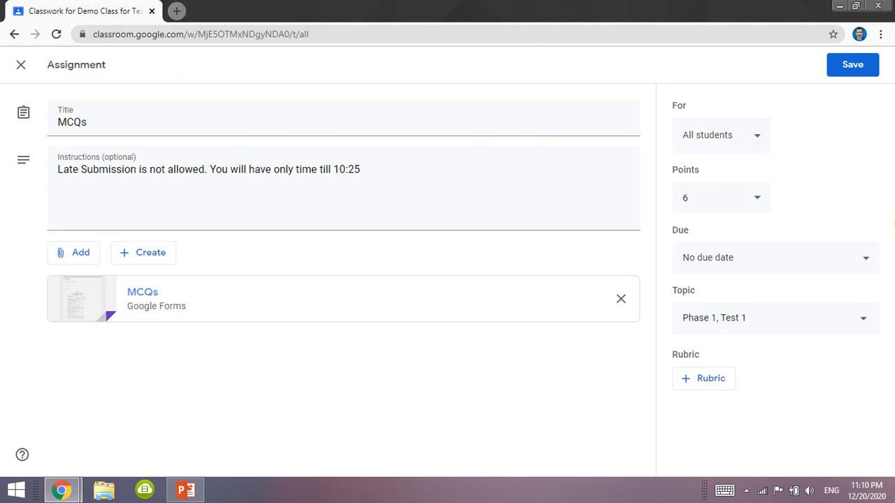
drag(894, 318, 891, 187)
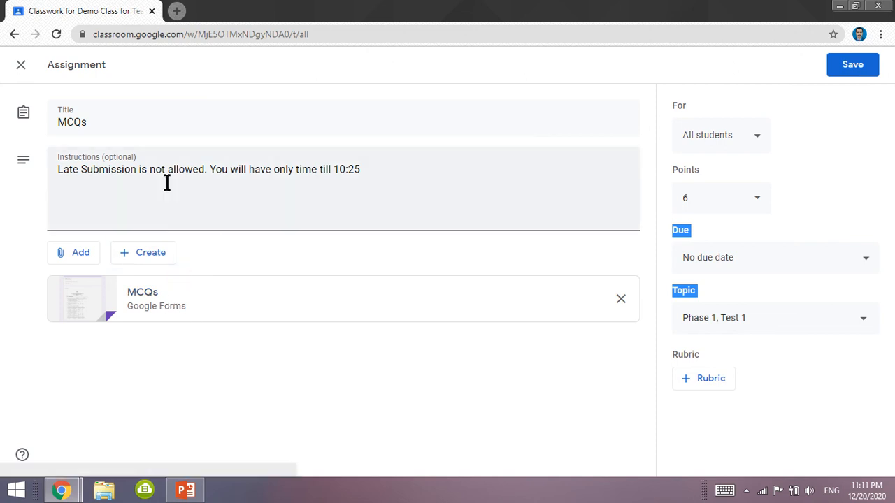
click(22, 66)
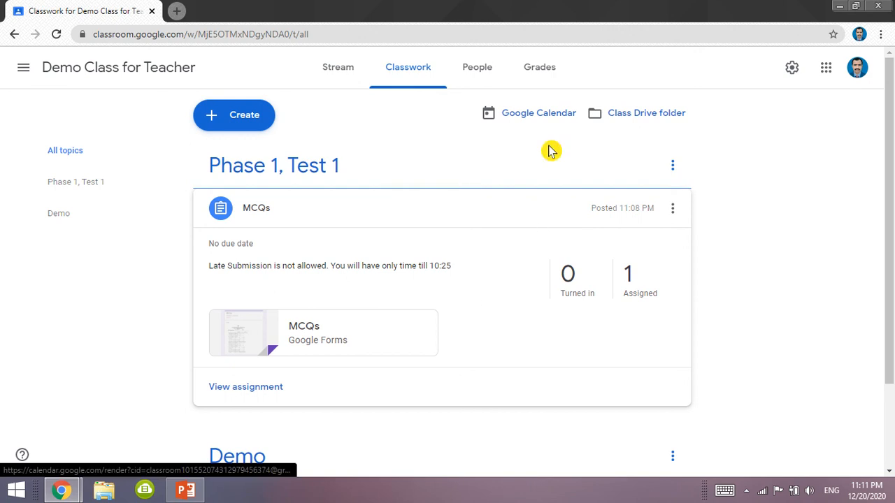
click(670, 210)
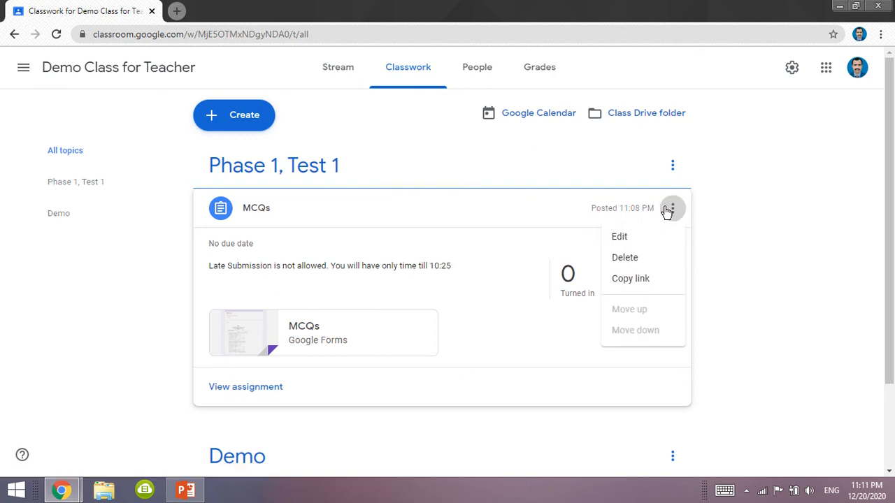
click(629, 238)
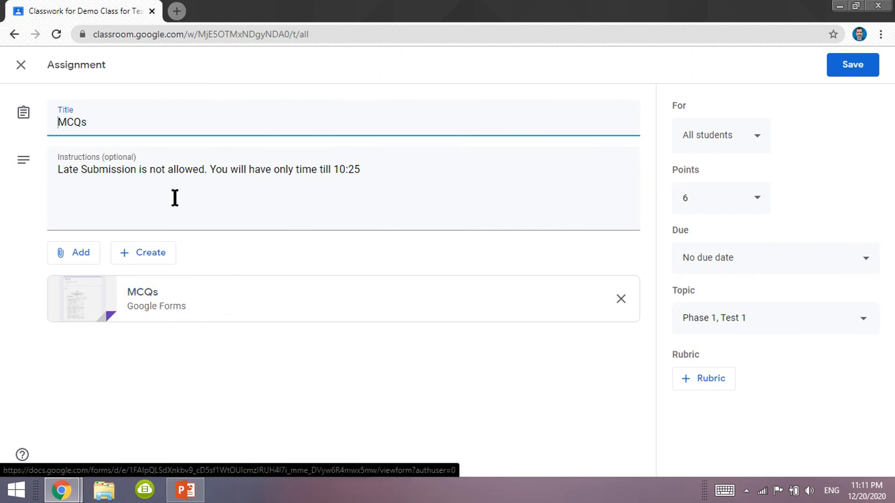
click(21, 65)
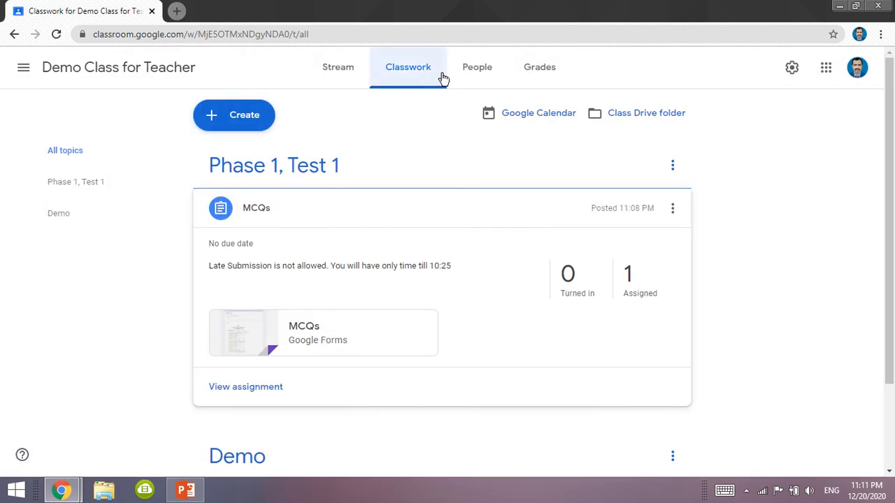
- Look through the class settings from Class Details to Grading, and close them without changes
click(791, 69)
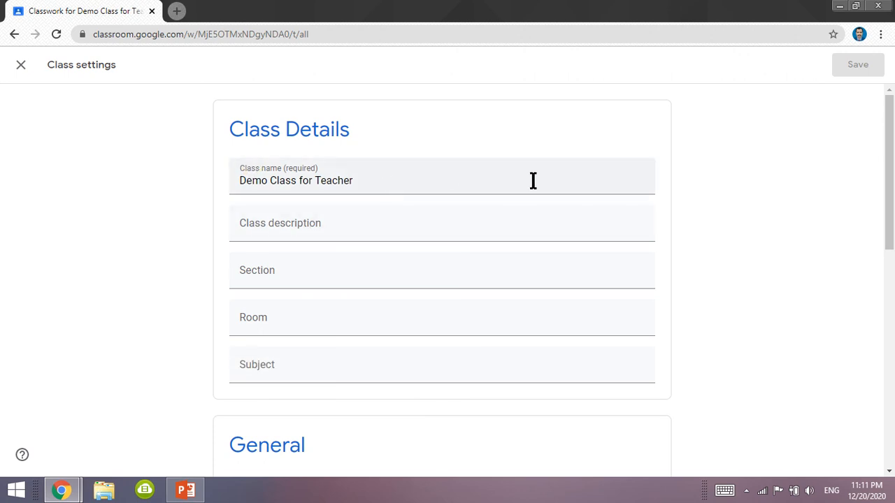
scroll(889, 174, down, 4)
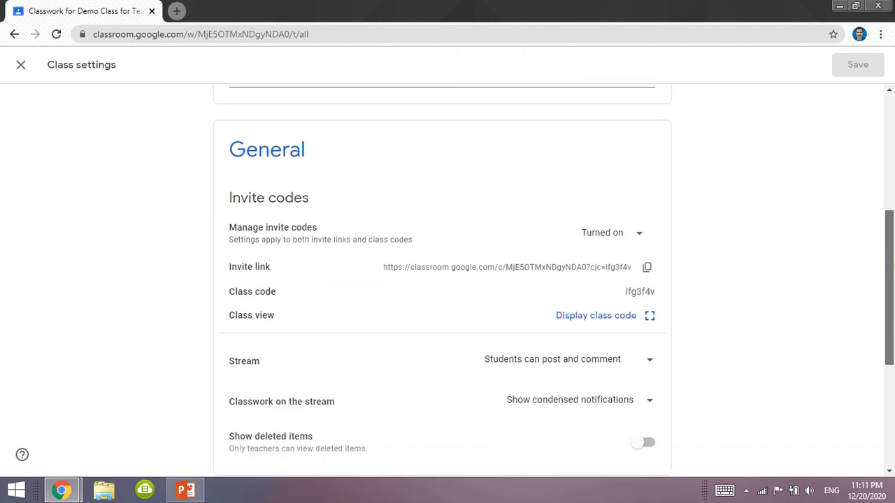
scroll(447, 280, down, 1)
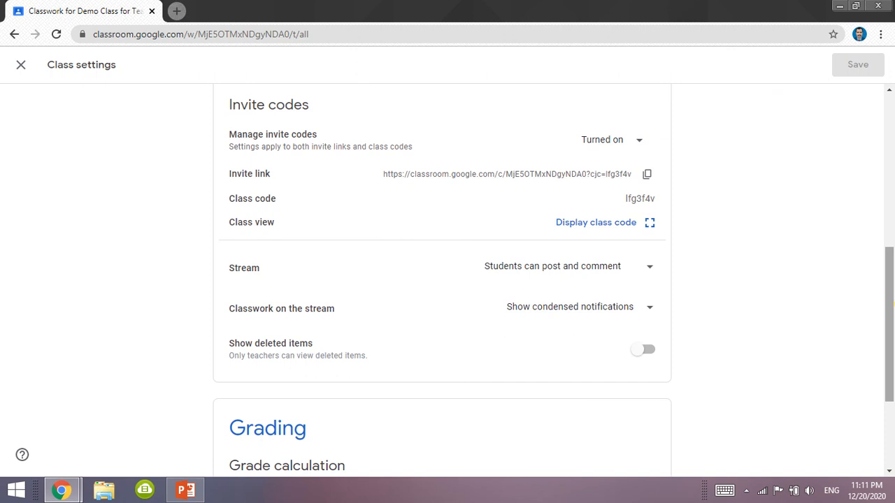
scroll(447, 280, down, 2)
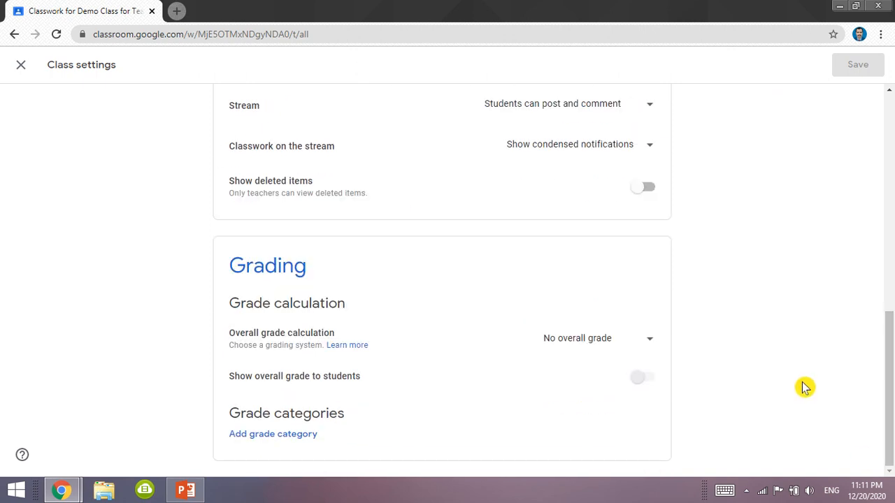
click(19, 66)
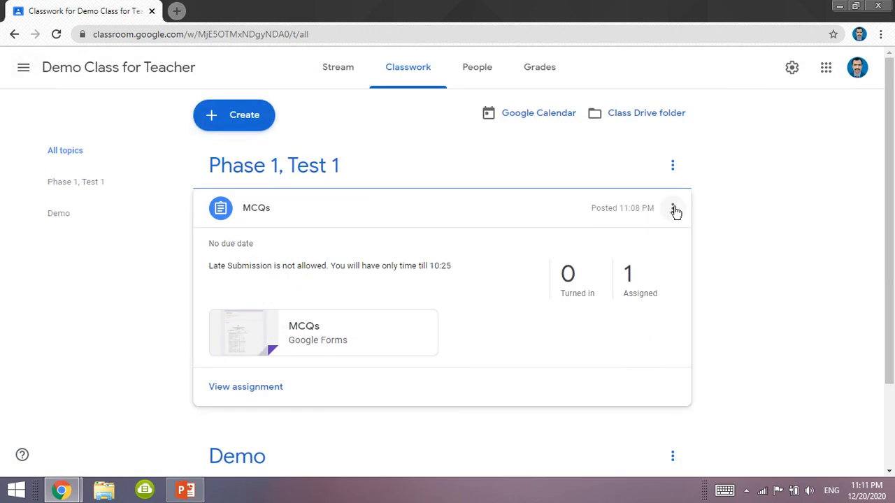
- Check the options of the Phase 1, Test 1 topic and view the attached MCQs form, returning to the Classwork page
click(672, 167)
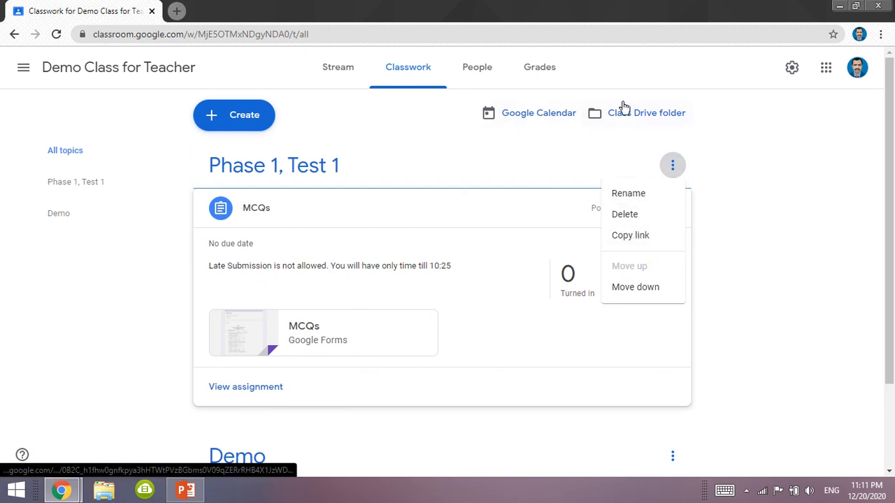
click(373, 338)
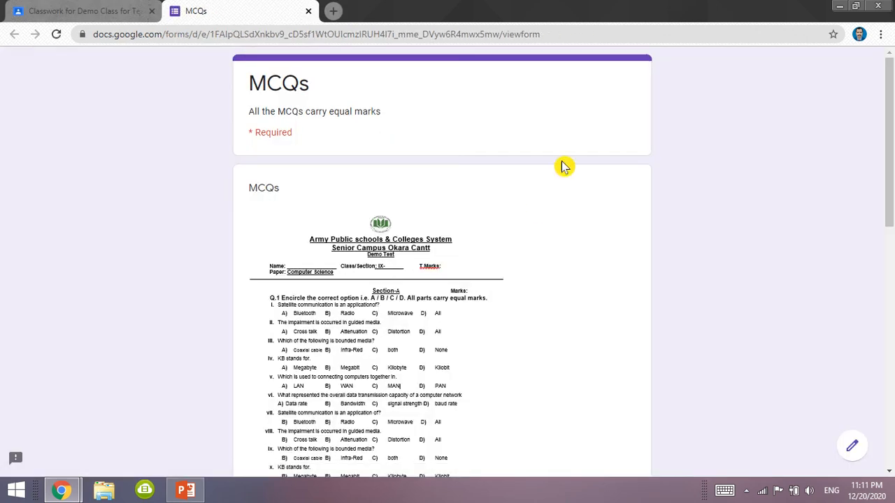
click(102, 11)
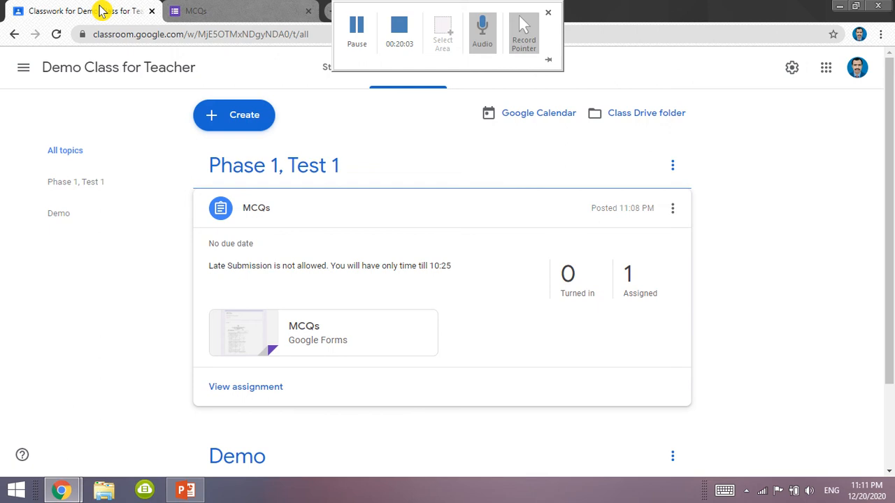
click(223, 11)
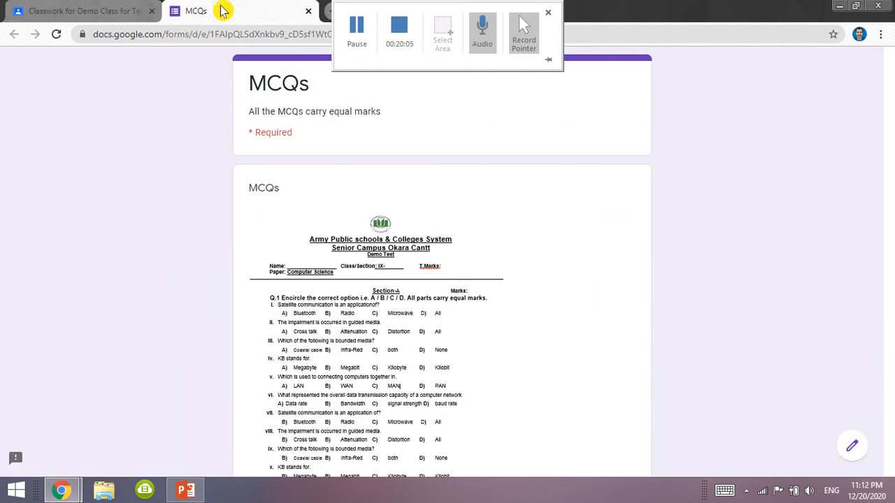
click(119, 10)
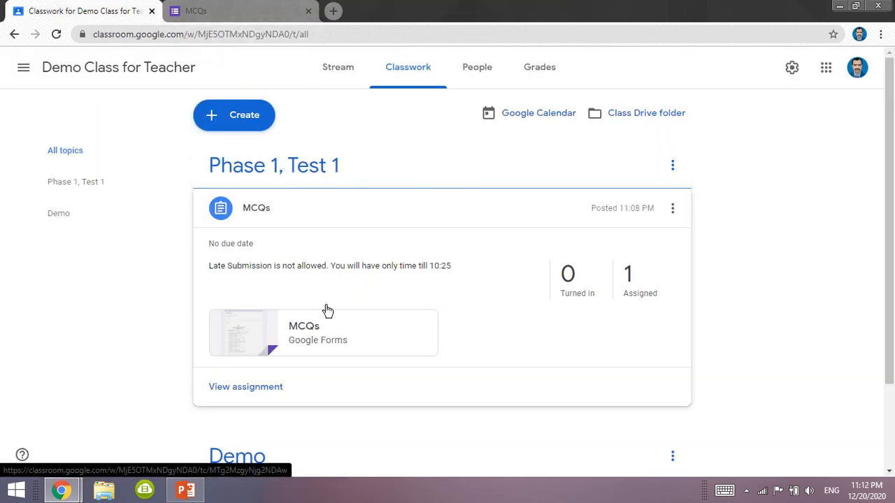
click(337, 350)
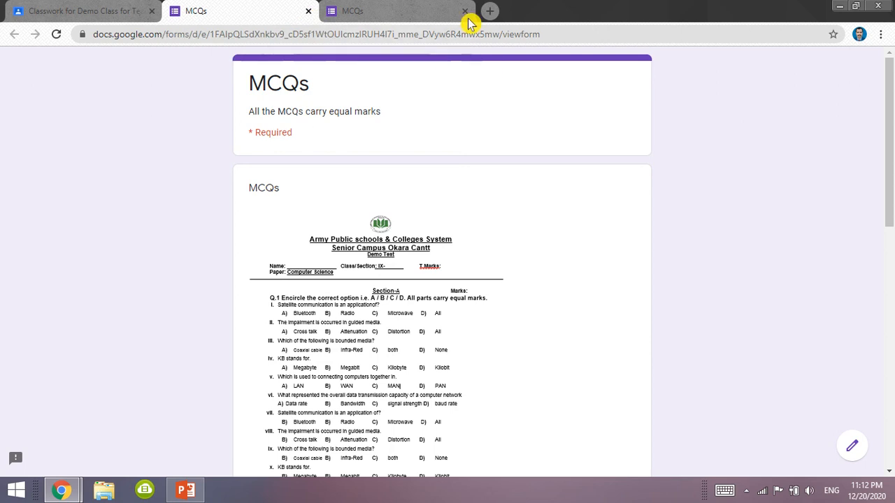
mouse_move(467, 17)
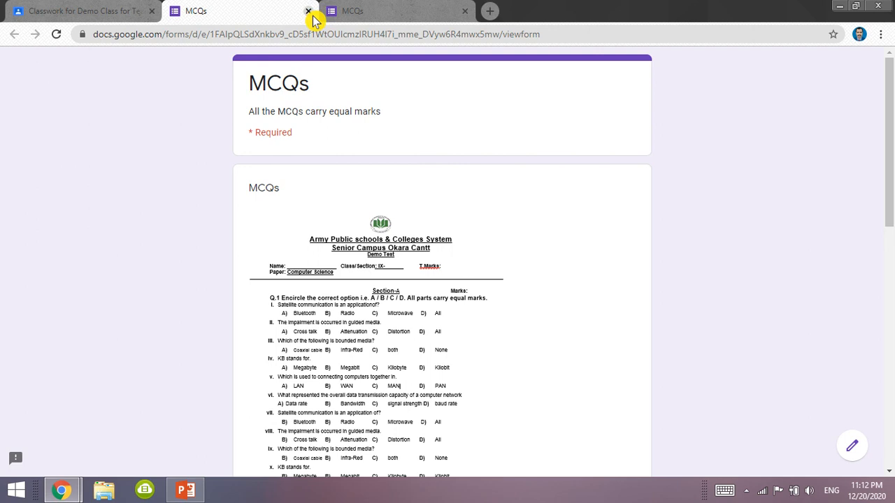
click(123, 10)
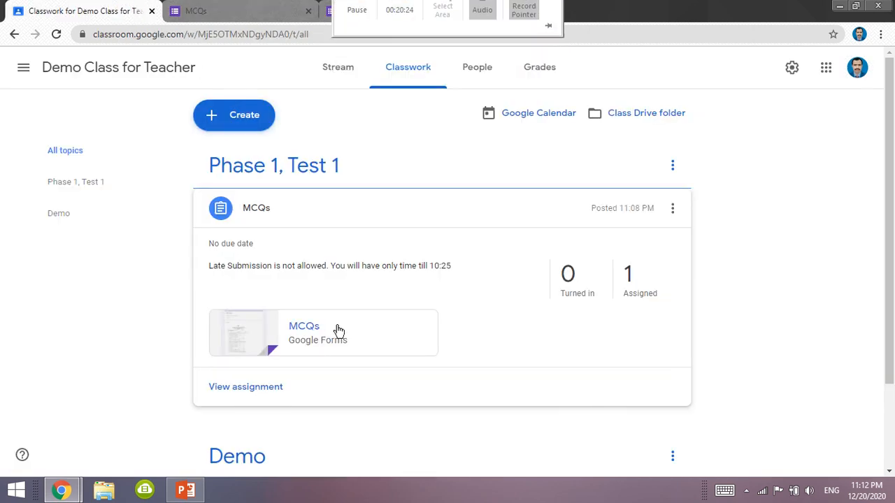
- Delete the posted MCQs assignment from the Phase 1, Test 1 topic
click(672, 210)
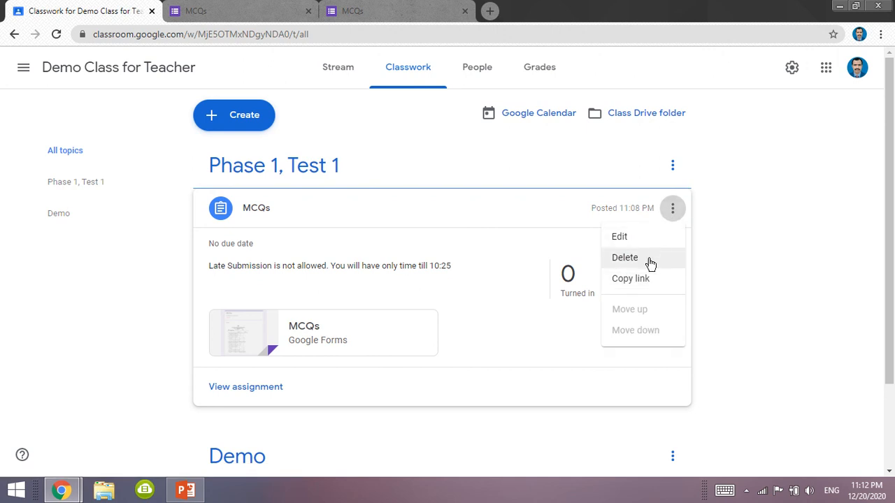
click(649, 260)
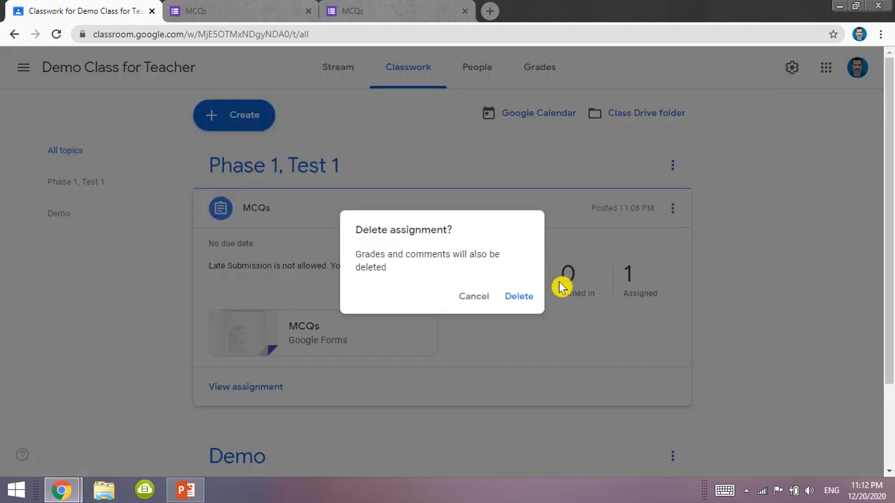
click(522, 296)
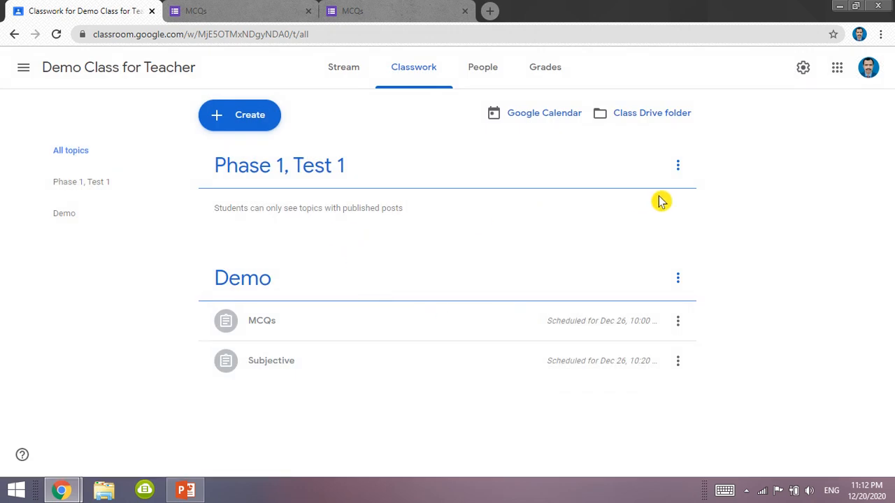
- Switch to the student's window and reload the Classwork page to check whether the deleted assignment is gone
key(alt+Tab)
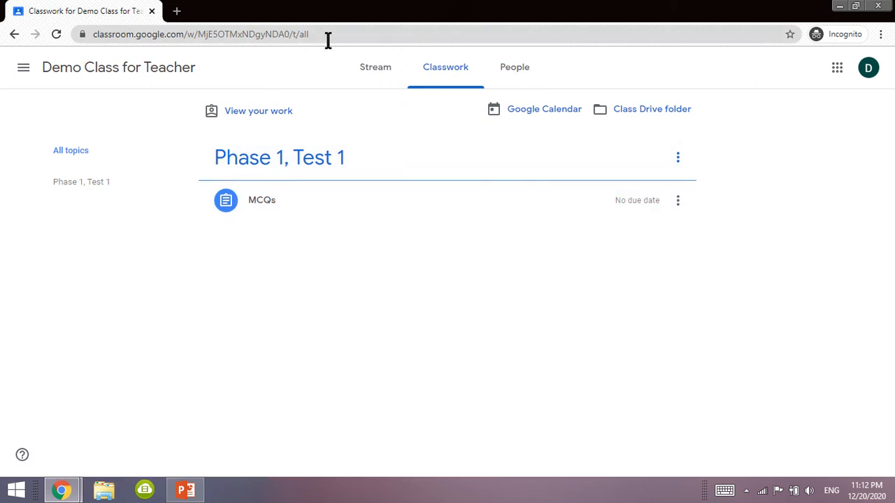
click(328, 39)
key(Return)
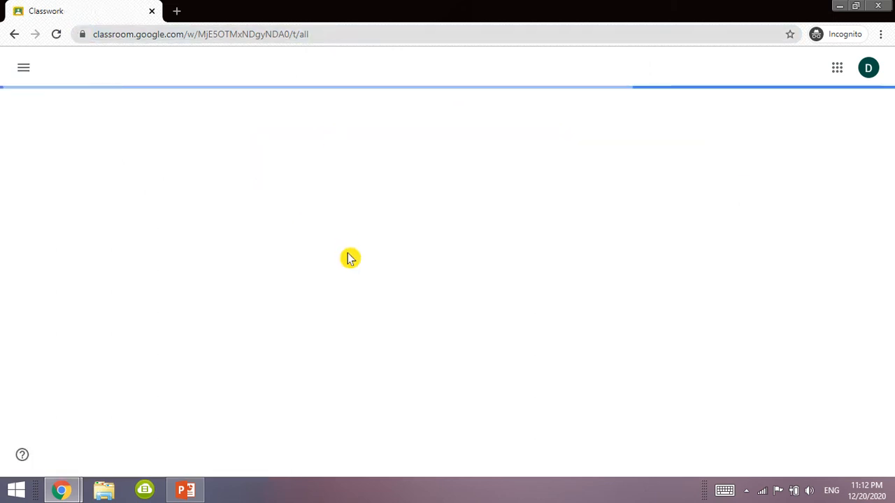
- Return to the teacher's window and create a new quiz assignment titled "MCQs"
key(alt+Tab)
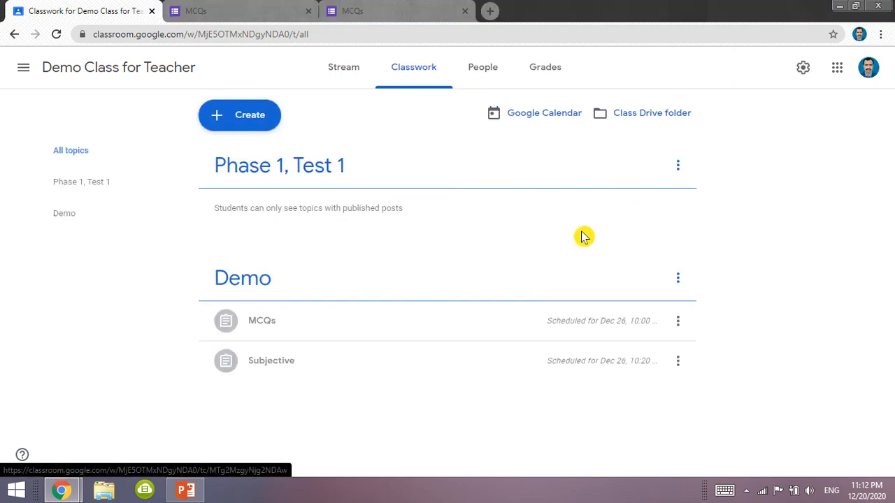
click(255, 119)
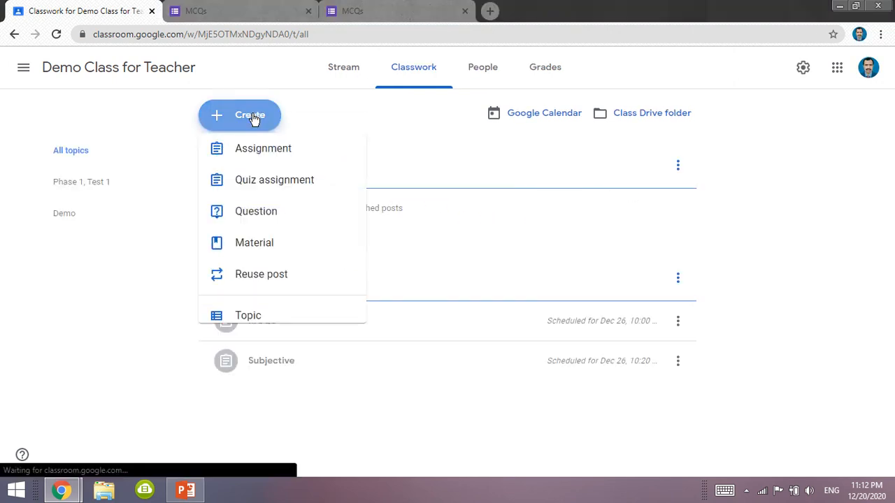
click(295, 190)
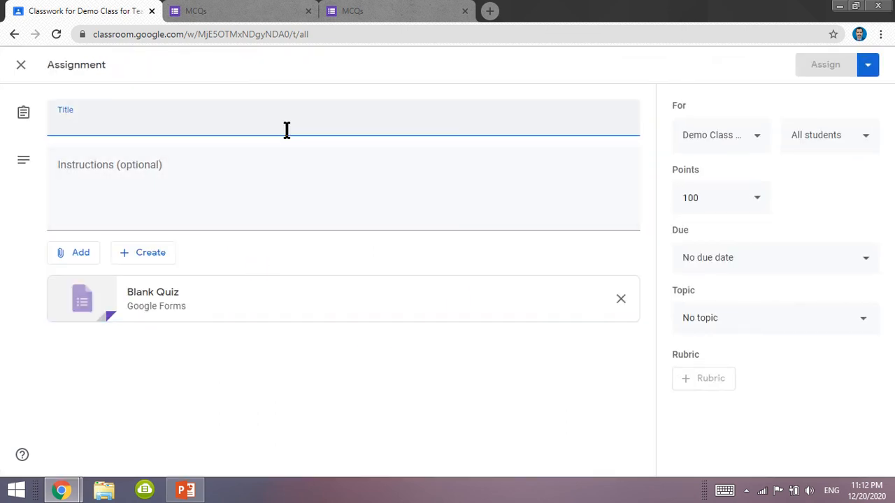
text(MCQs)
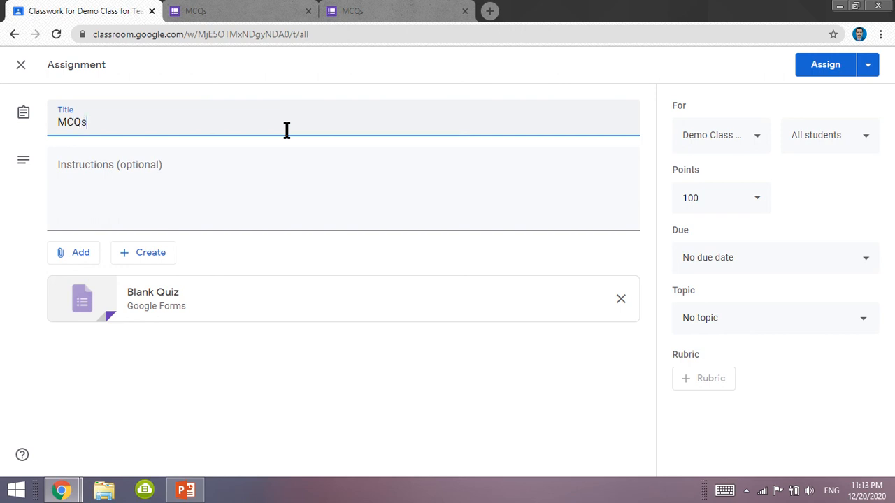
- Set the assignment's points to 6 and assign it to the Phase 1, Test 1 topic
click(729, 199)
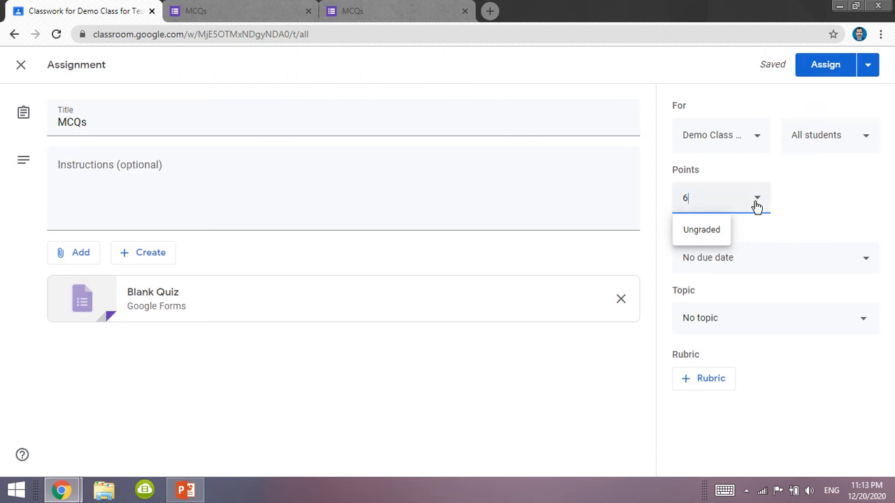
click(715, 326)
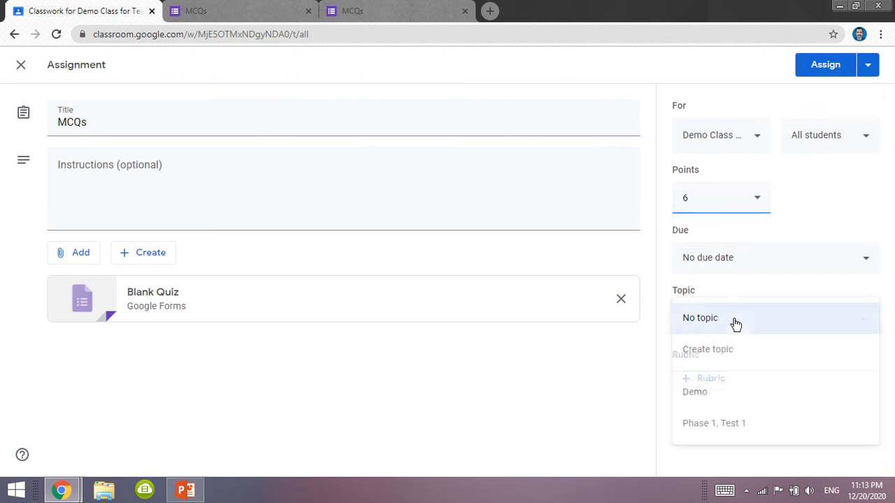
click(711, 428)
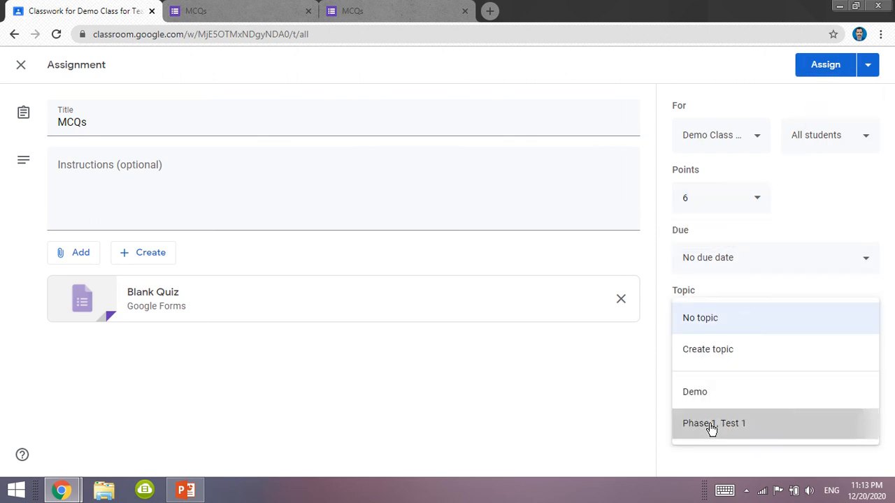
- Enter the assignment instructions "Late Submission not Allowed, final time for submission 10:25"
click(328, 208)
text(Lat)
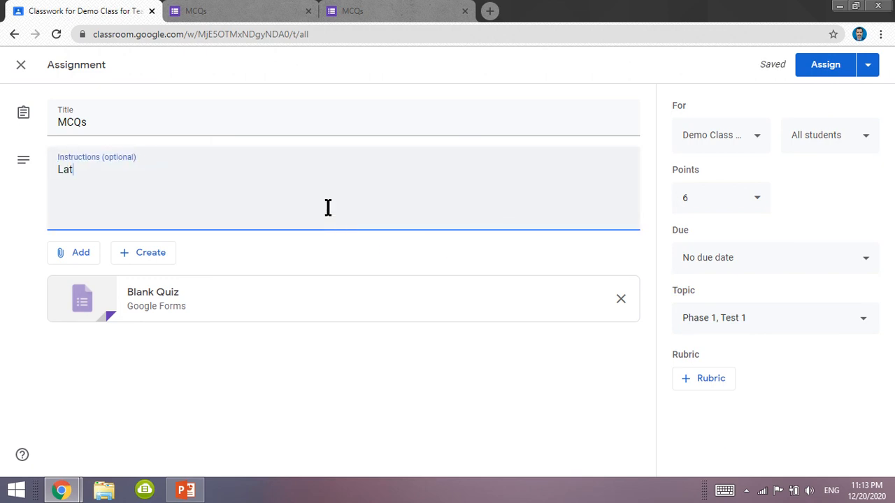
text(e Submission)
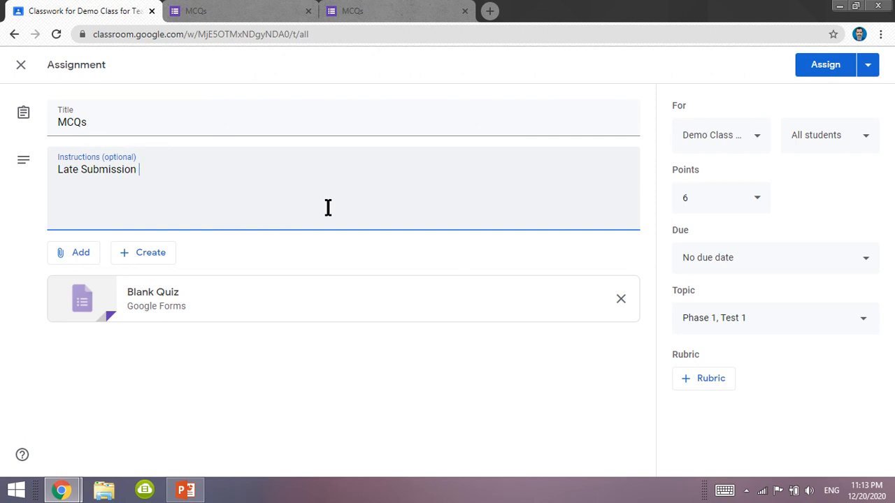
text( nott Allowed, time)
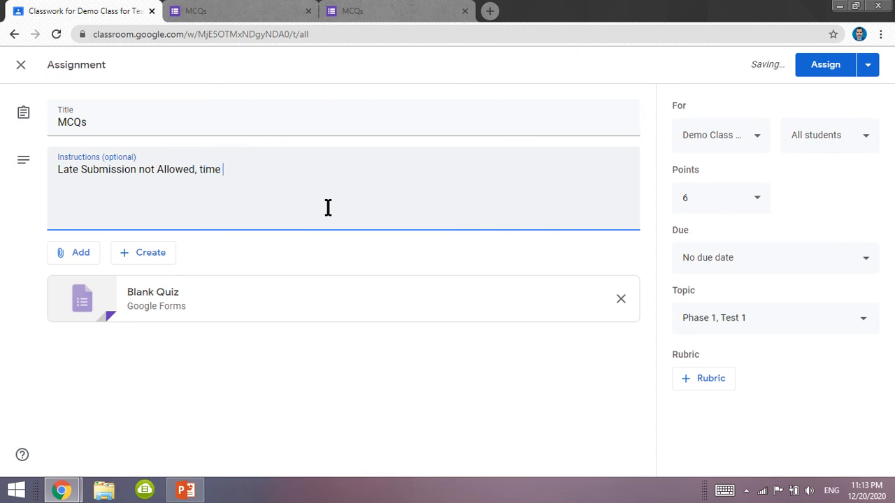
key(BackSpace)
key(BackSpace)
text(a)
text(me for s)
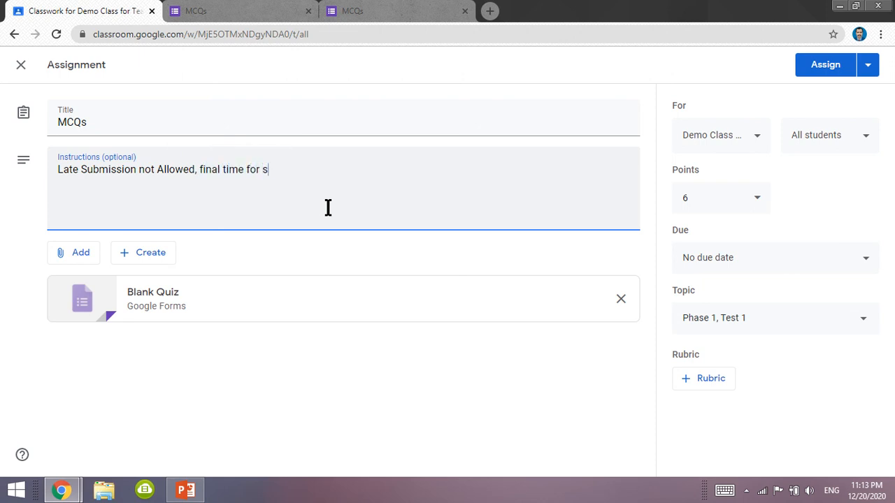
text(ubmission 10:25)
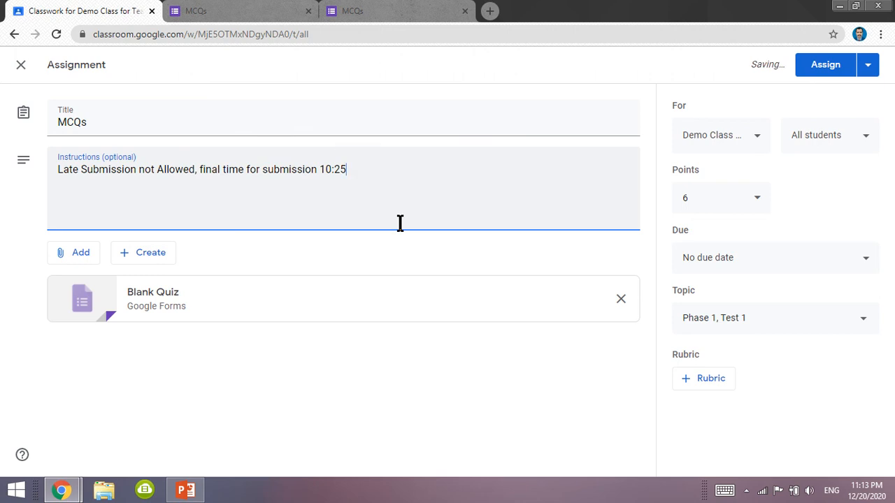
- Open the attached Blank Quiz form and change its heading to "MCQs"
click(160, 311)
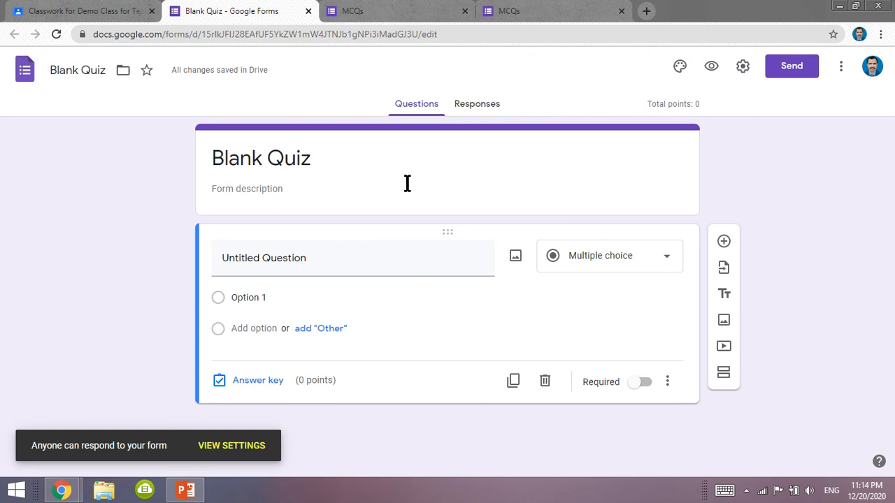
click(312, 164)
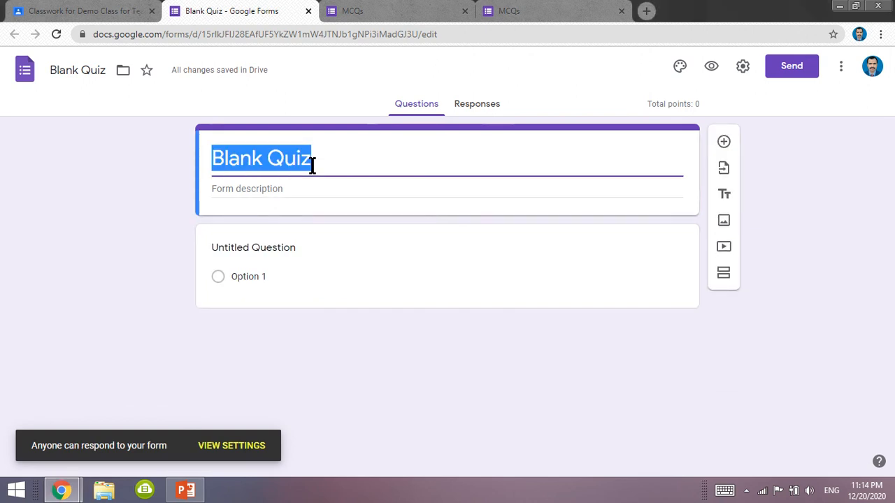
text(MC)
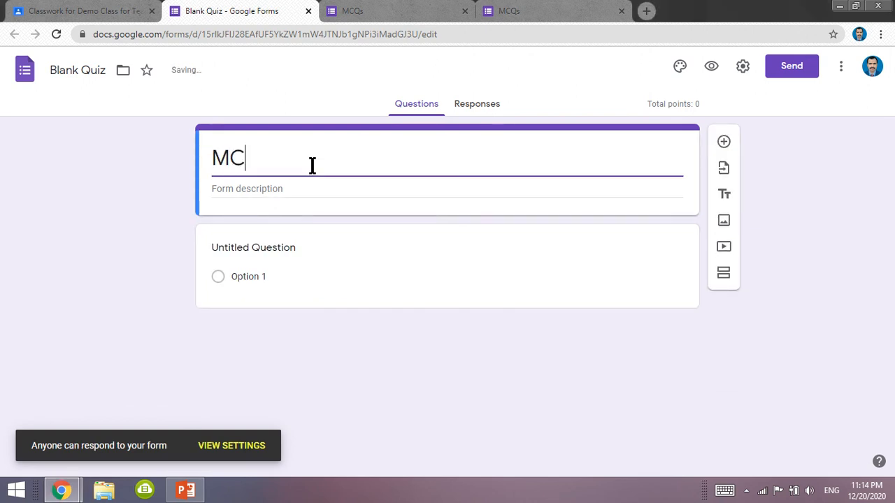
text(Qs)
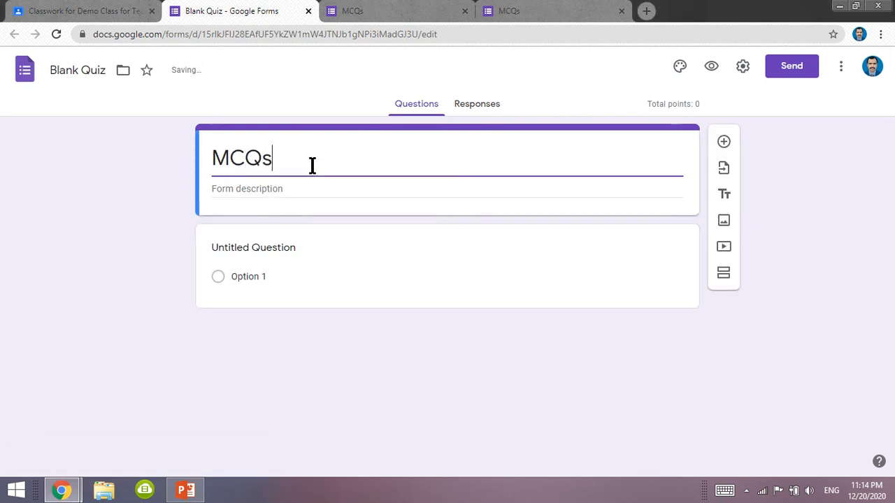
- Enter the form description "Each MCQ carry equal marks"
click(257, 193)
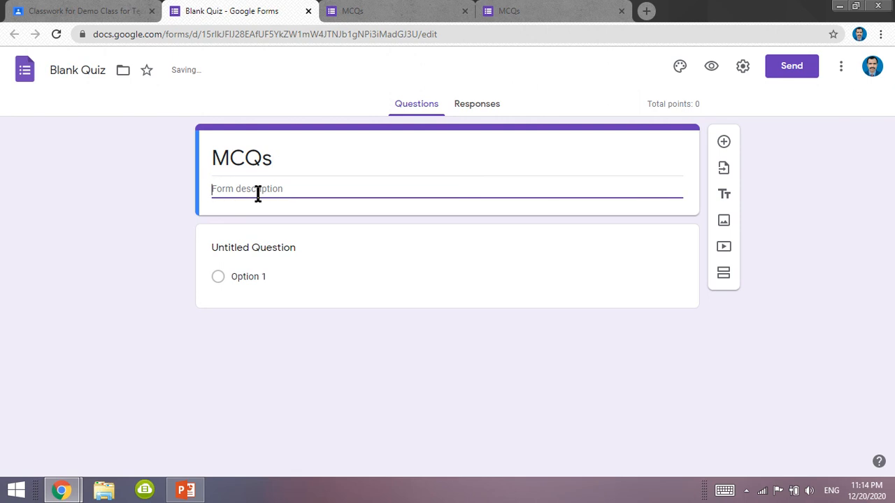
text(E)
text(ach question)
key(BackSpace)
key(BackSpace)
key(BackSpace)
key(BackSpace)
text(carry )
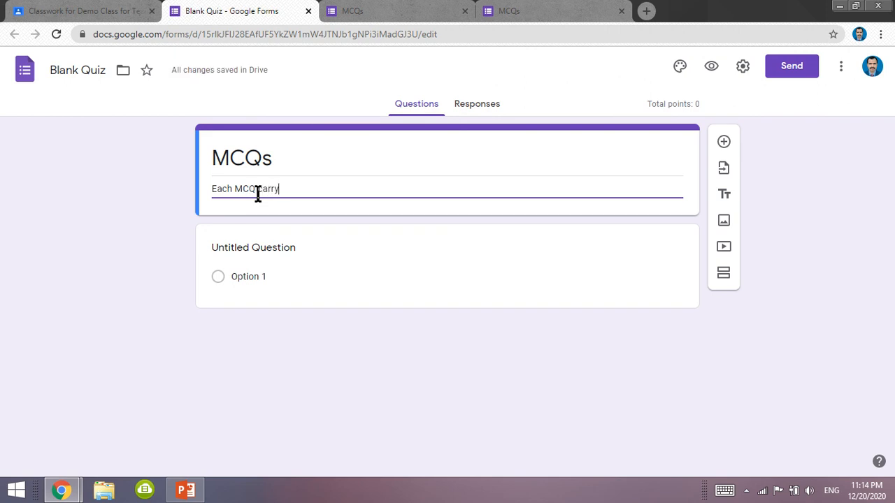
text(equal marks)
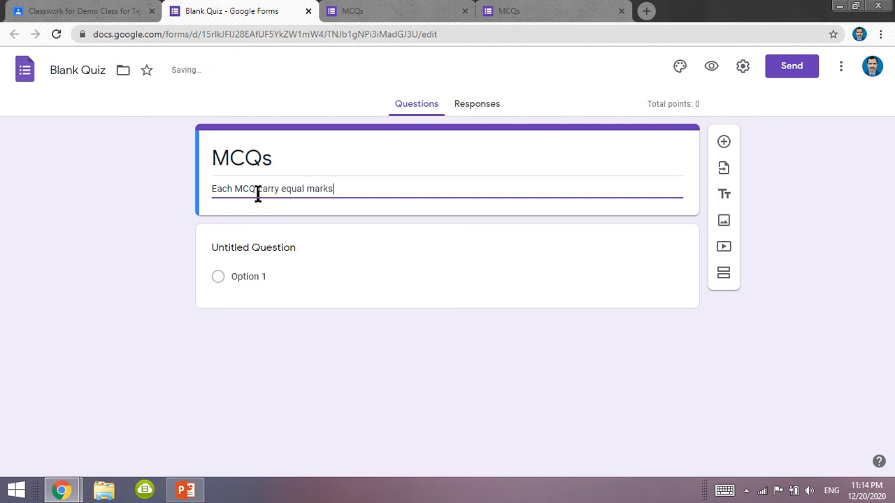
- Insert the MCQs PNG image from the Desktop into the form below the heading
click(724, 222)
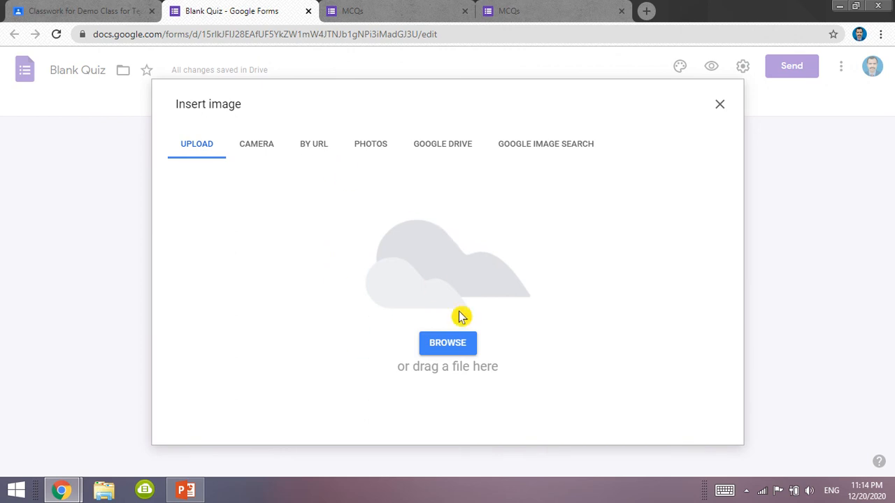
click(450, 345)
click(193, 210)
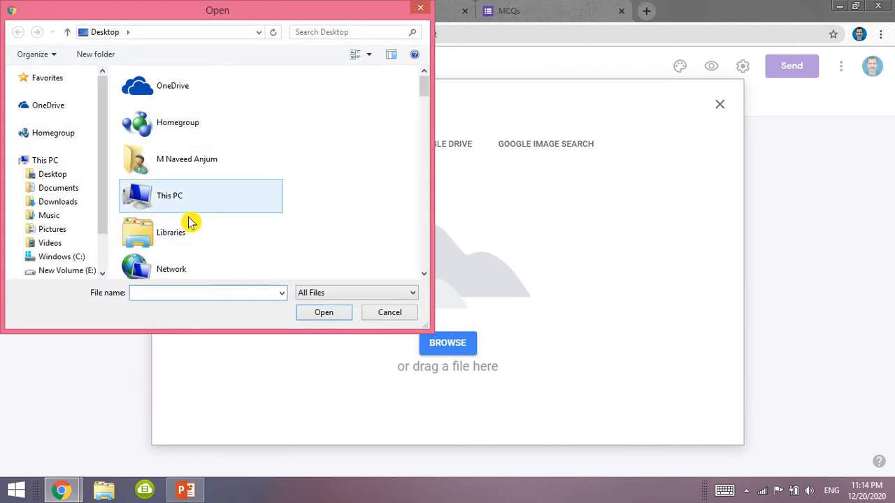
key(m)
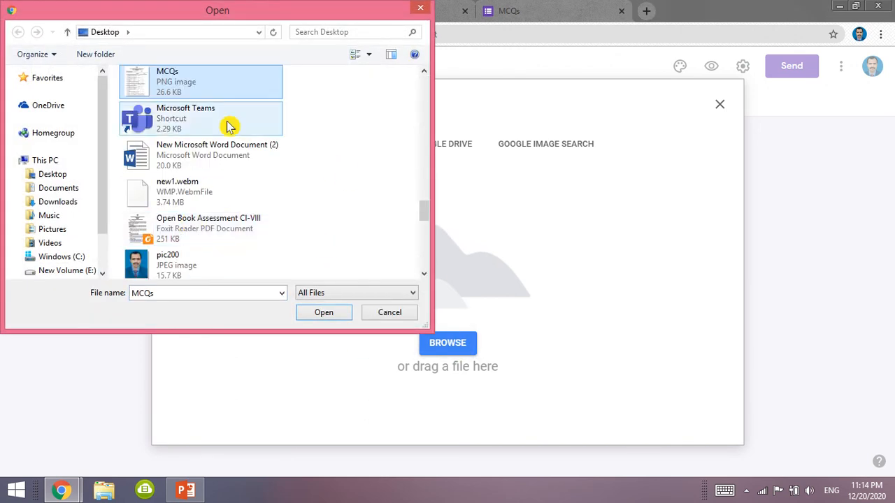
double_click(256, 83)
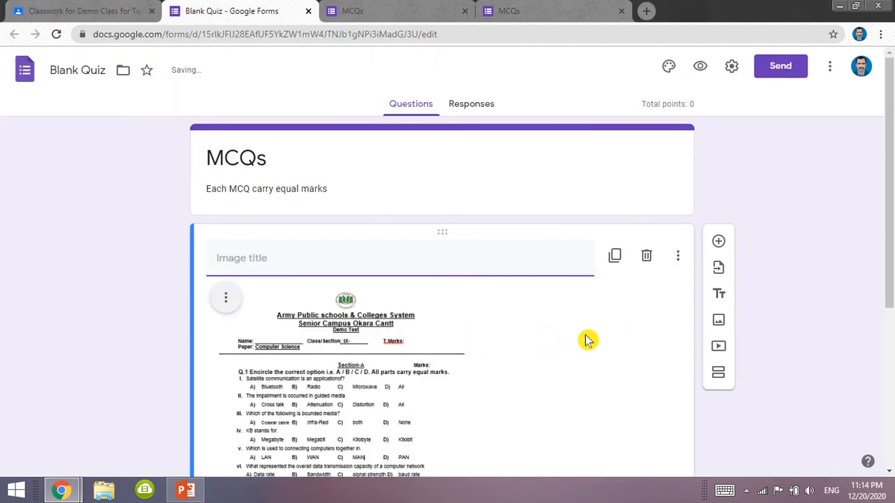
- Turn the untitled question below the image into a required short-answer question titled "Name"
scroll(597, 429, down, 4)
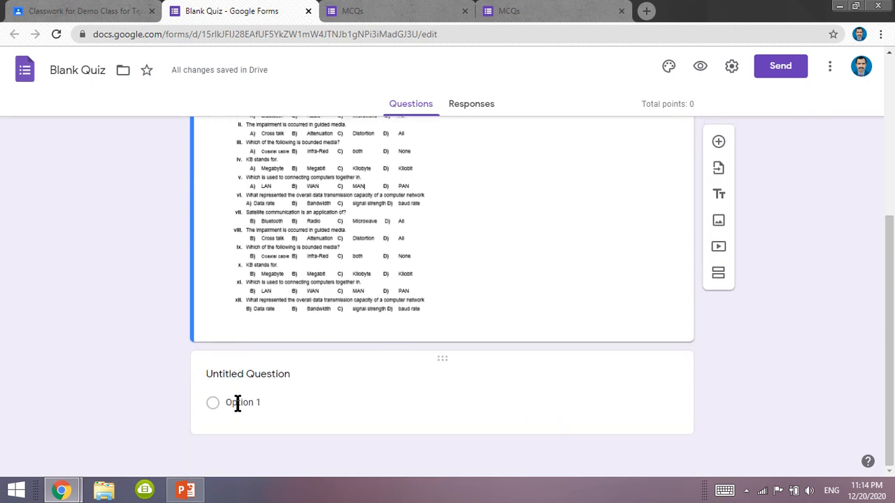
click(290, 395)
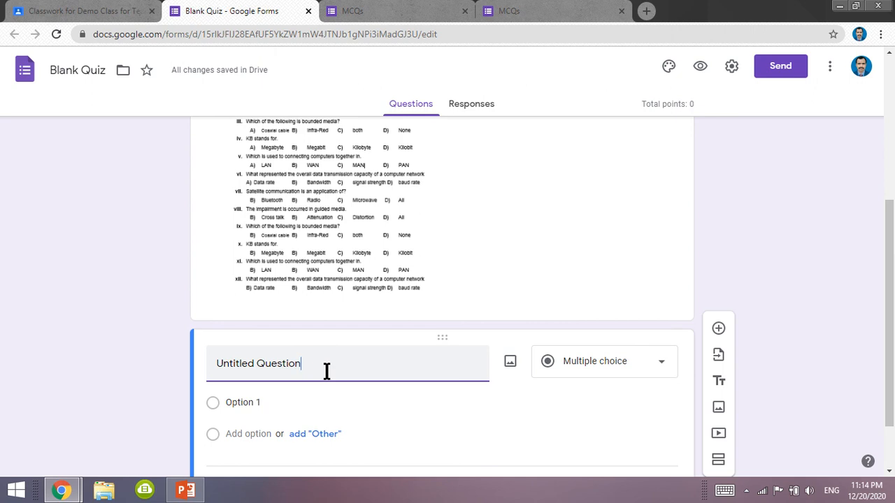
key(BackSpace)
key(BackSpace)
key(BackSpace)
key(BackSpace)
key(BackSpace)
key(BackSpace)
key(BackSpace)
key(BackSpace)
key(BackSpace)
key(BackSpace)
key(BackSpace)
key(BackSpace)
key(BackSpace)
key(BackSpace)
key(BackSpace)
key(BackSpace)
key(BackSpace)
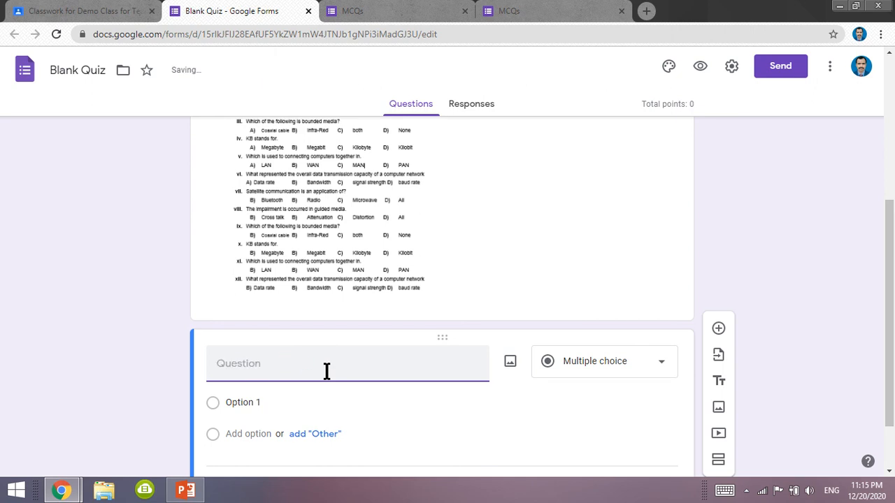
text(Name)
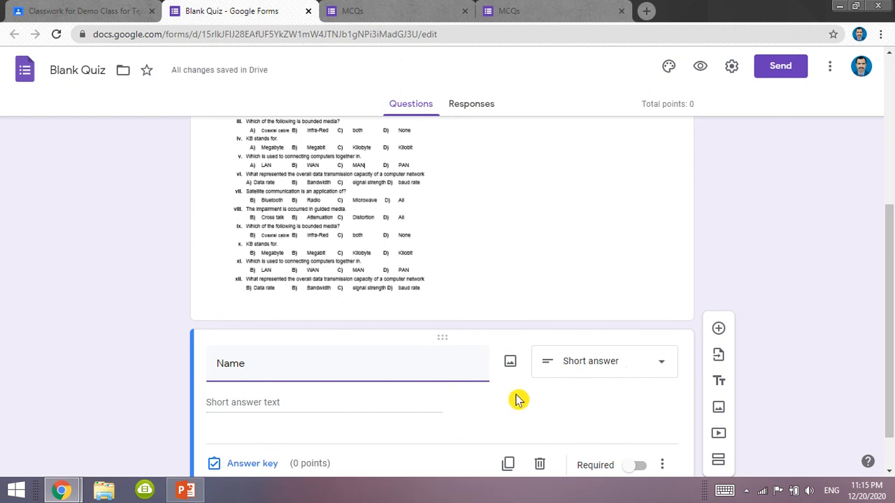
scroll(710, 391, down, 1)
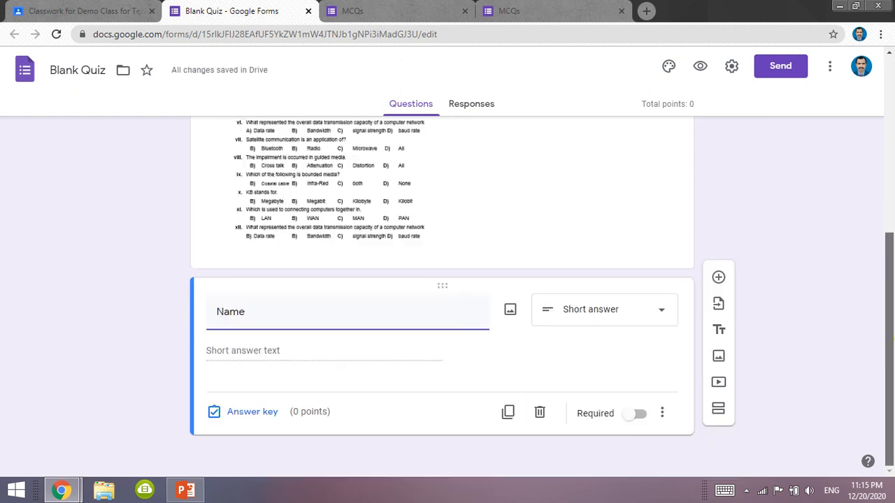
click(638, 416)
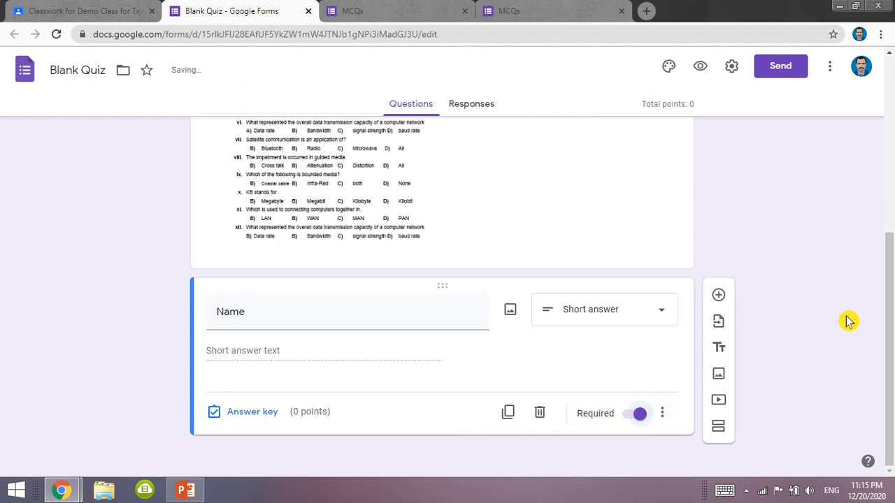
- Add a question titled "Question # 1" after the Name question and make it a multiple choice grid
click(719, 296)
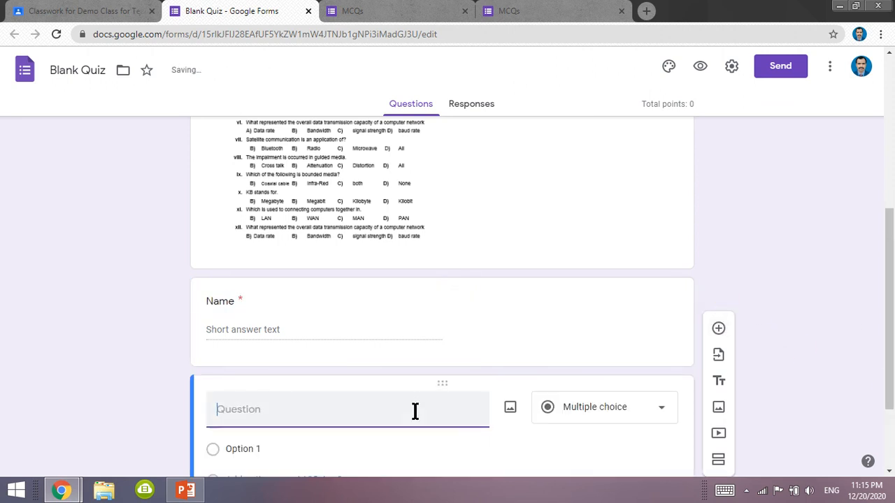
text(Question # 1)
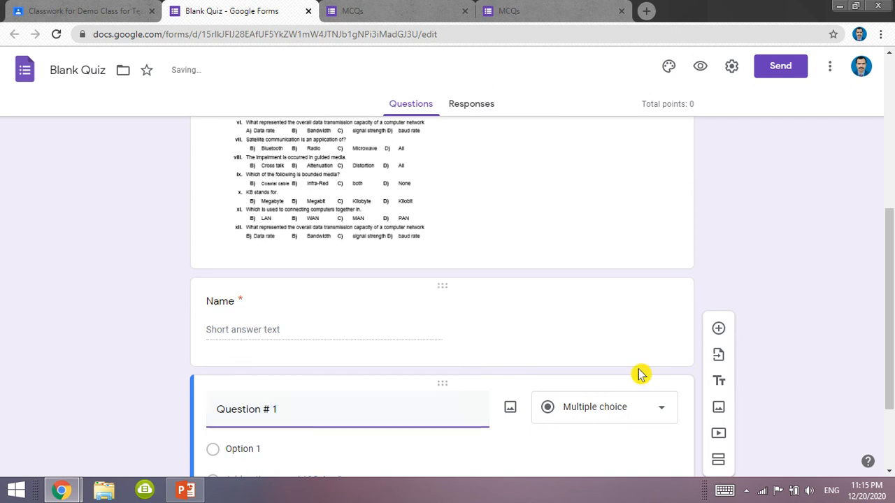
drag(890, 321, 893, 377)
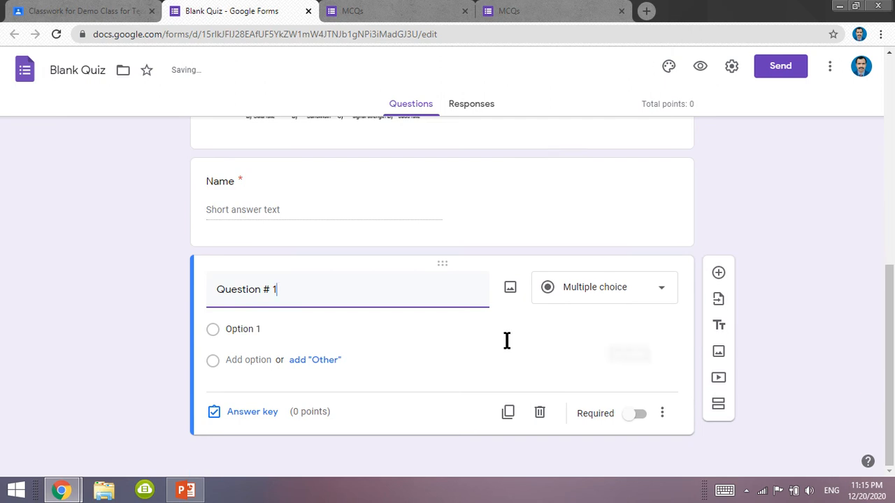
click(578, 301)
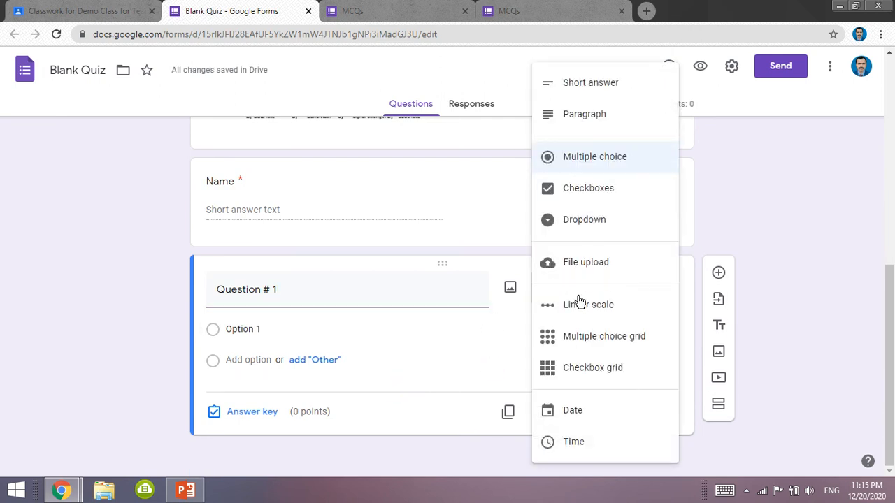
click(634, 337)
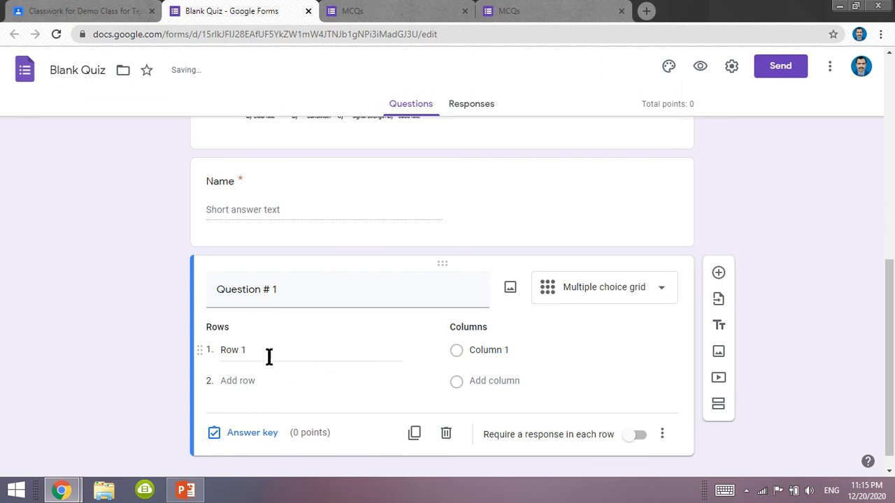
- Name the first row of the Question # 1 grid "1" and its first column "A"
click(260, 354)
text(1)
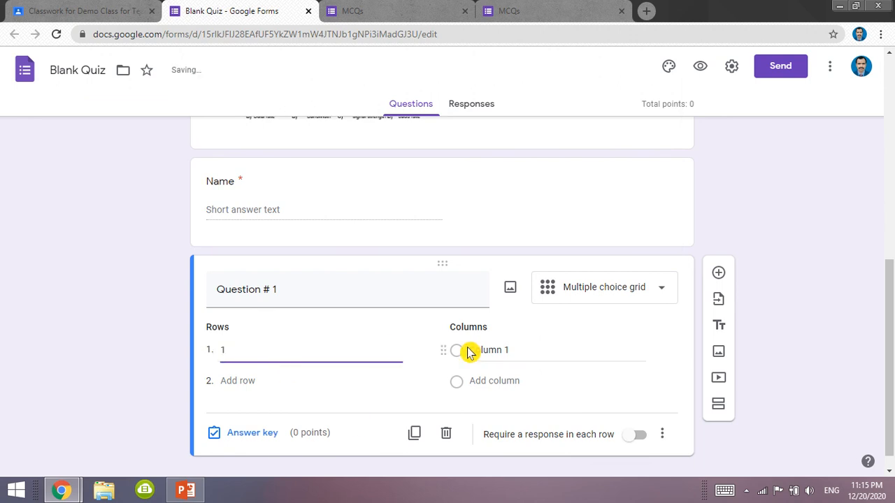
click(517, 348)
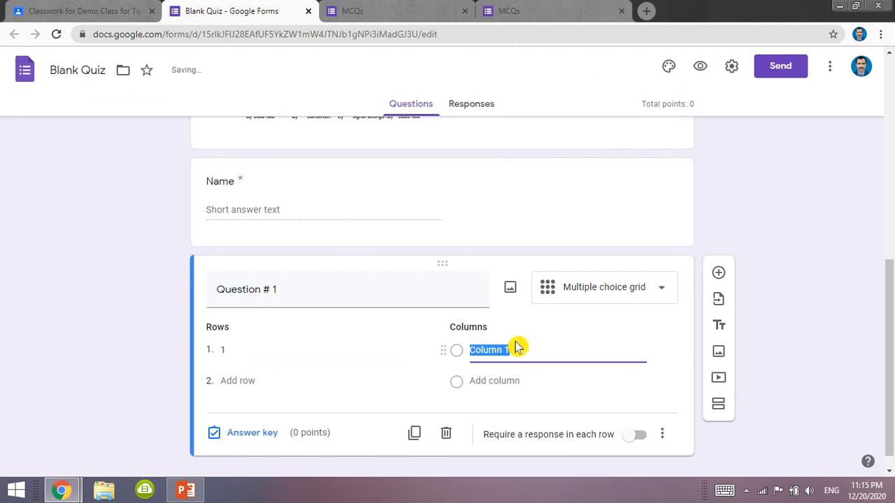
text(A)
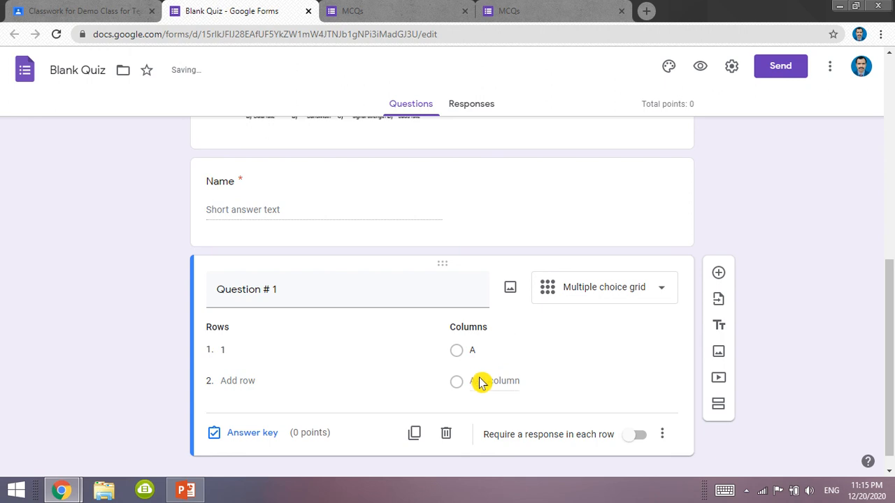
click(483, 355)
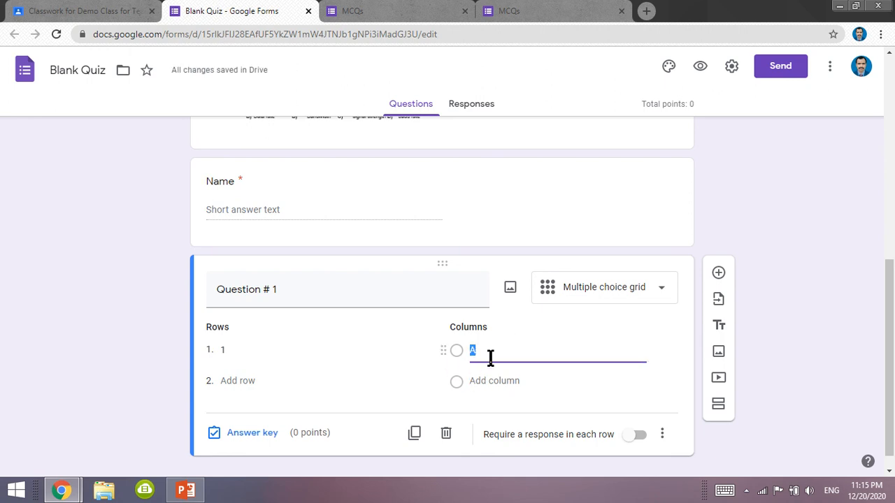
- Add three more columns named "B", "C" and "D" to the Question # 1 grid
click(508, 384)
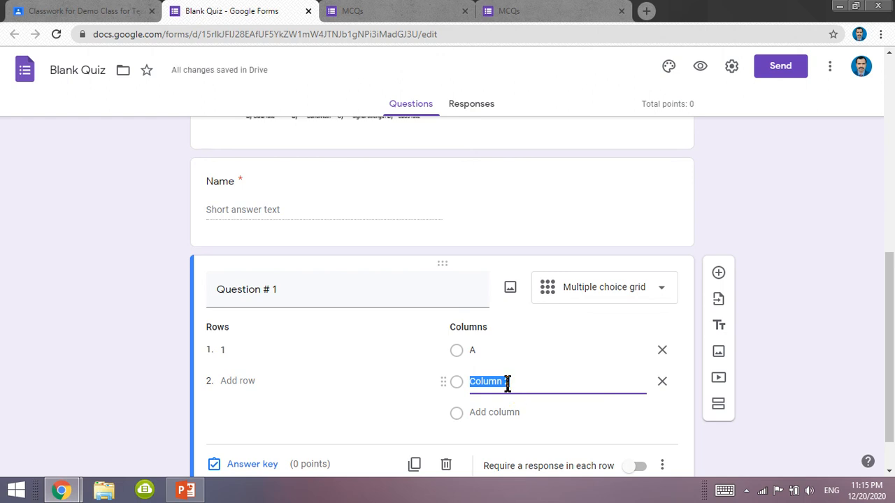
key(BackSpace)
text(V)
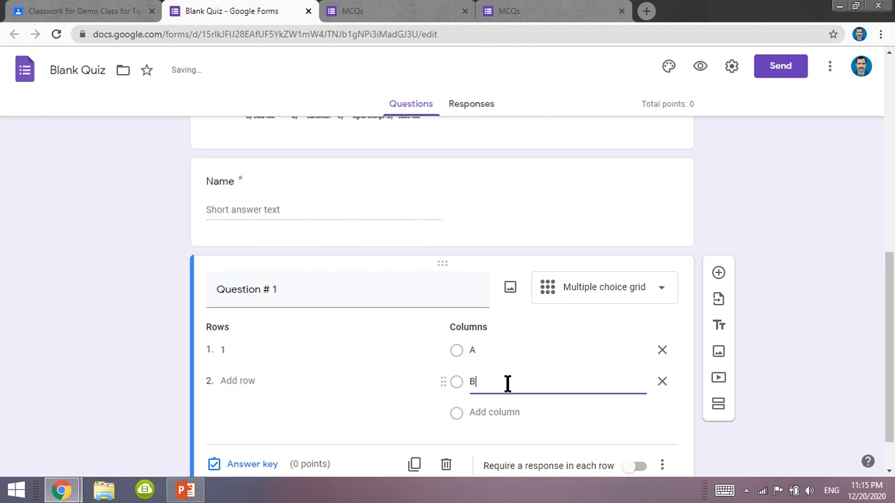
click(493, 413)
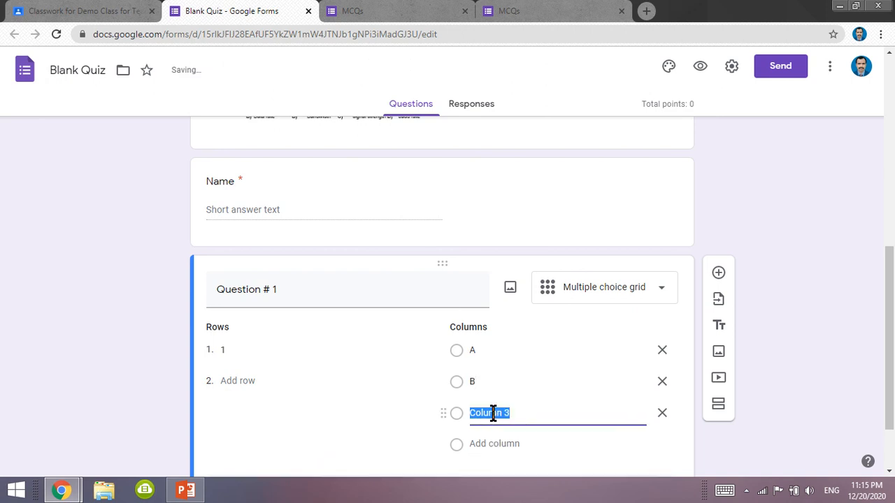
text(C)
click(487, 444)
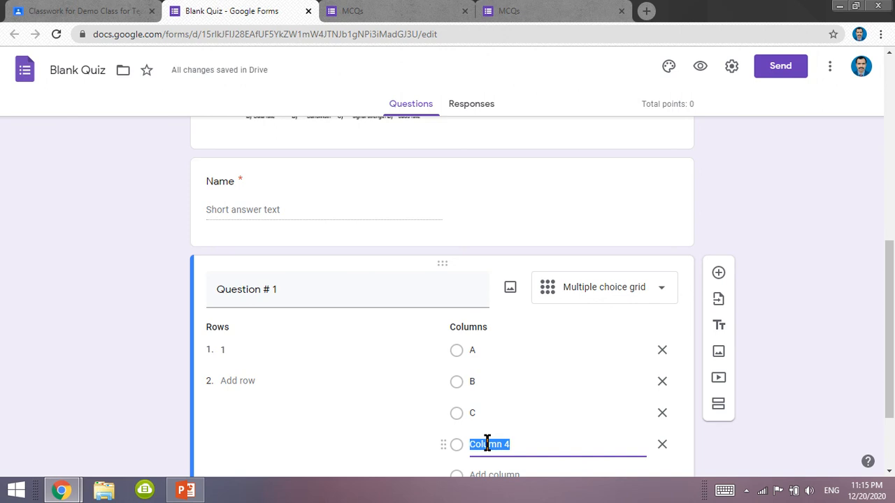
text(D)
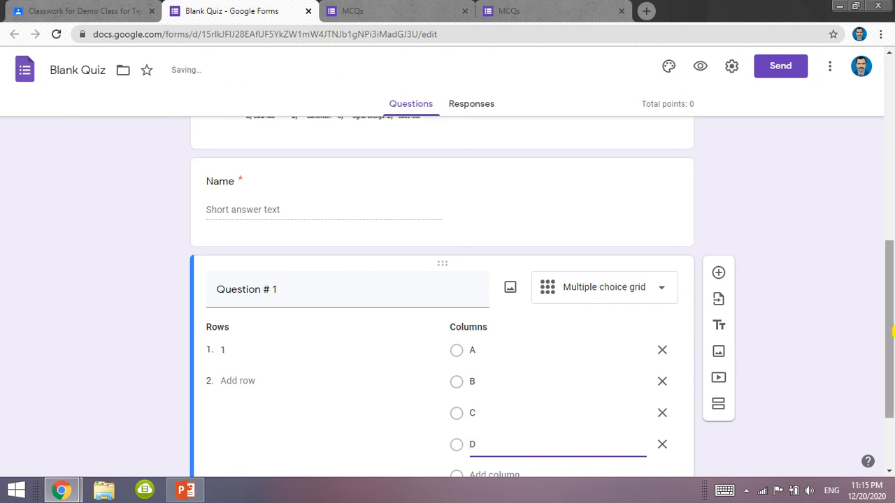
scroll(867, 343, down, 2)
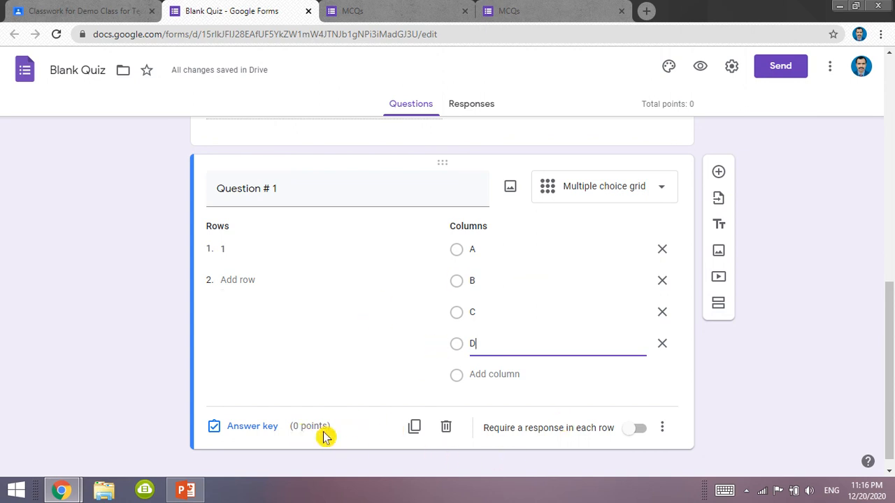
click(362, 336)
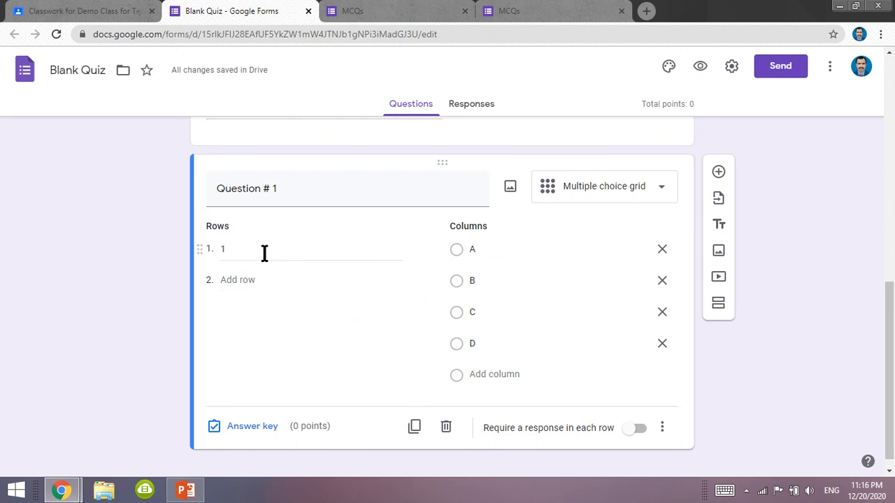
- Assign 1 point to row 1 in the answer key of Question # 1
click(258, 434)
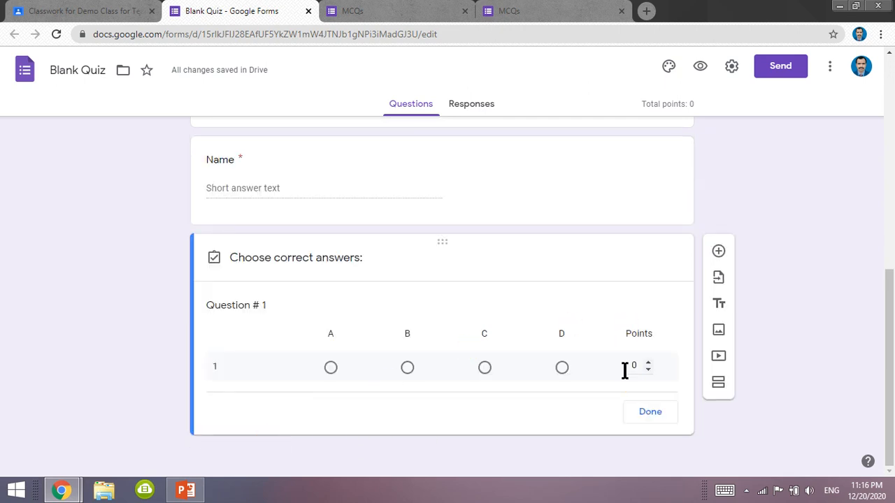
click(654, 368)
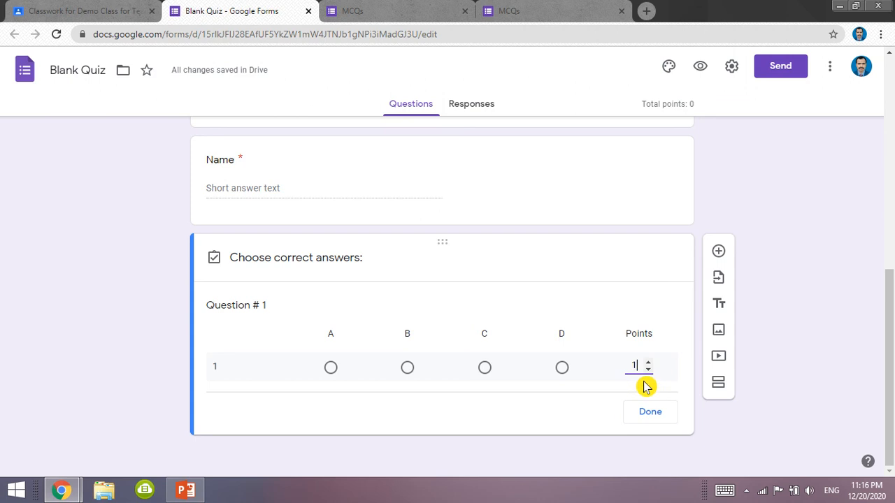
text(1)
click(657, 418)
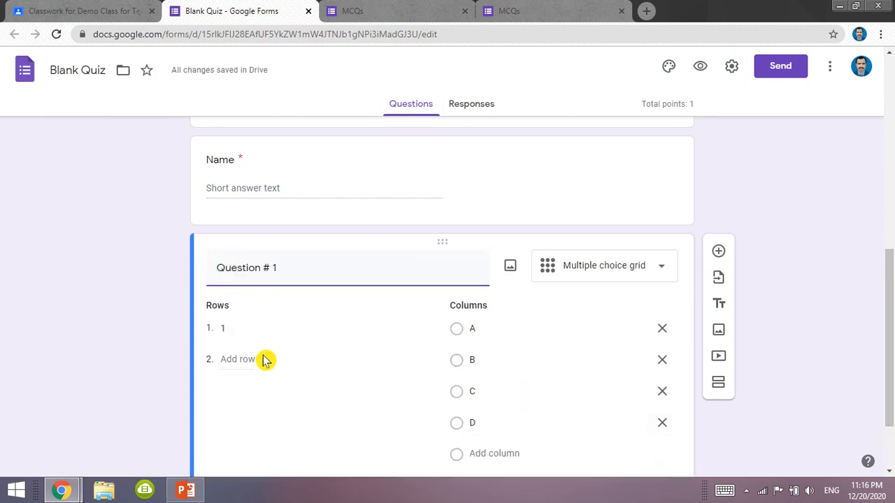
- Add rows "2" through "6" to the Question # 1 grid and require a response in each row
click(221, 357)
click(221, 356)
text(2)
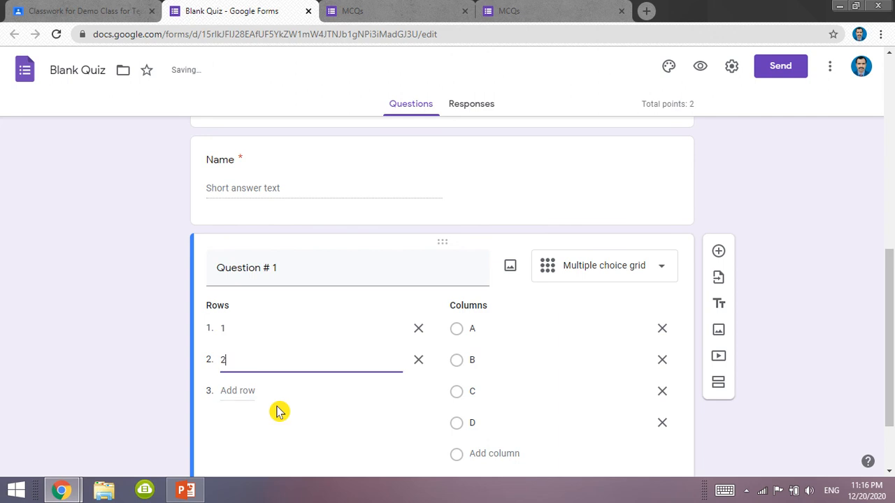
click(233, 393)
text(3)
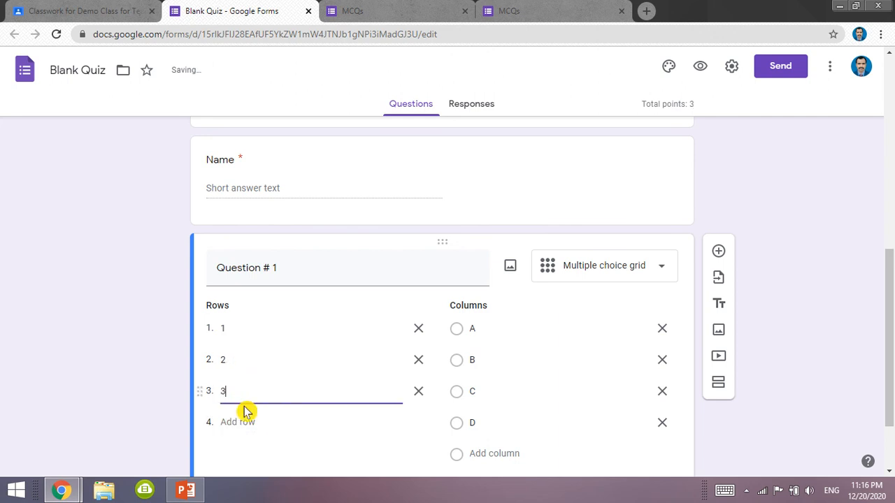
click(243, 424)
text(4)
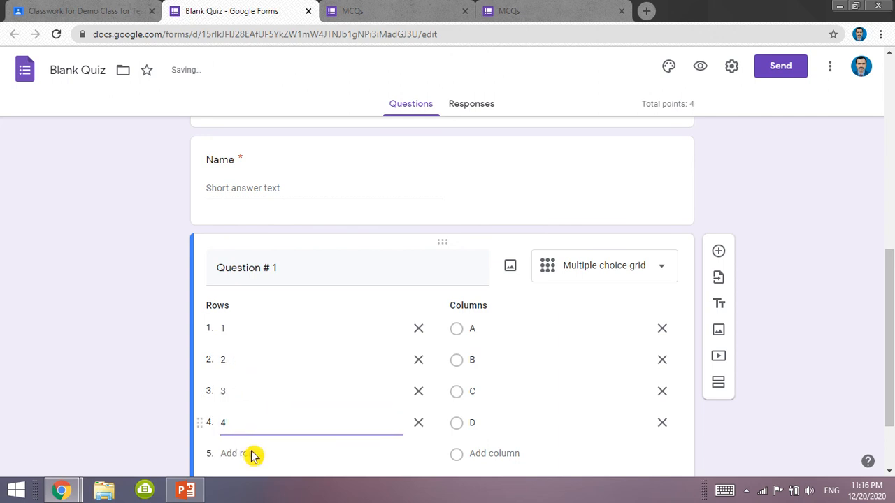
click(244, 455)
text(5)
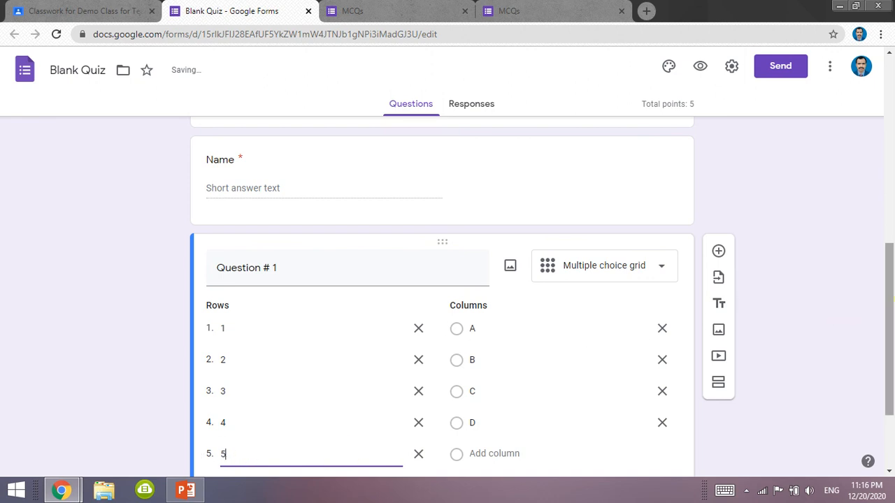
scroll(893, 346, down, 2)
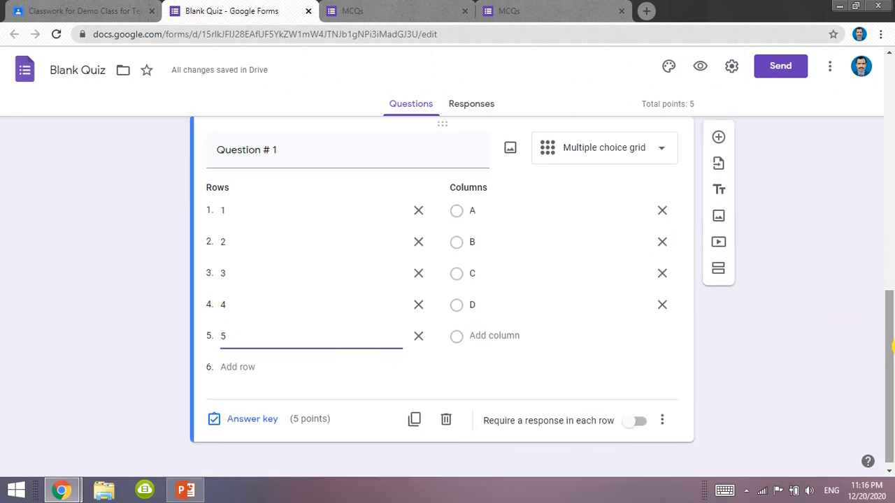
click(235, 368)
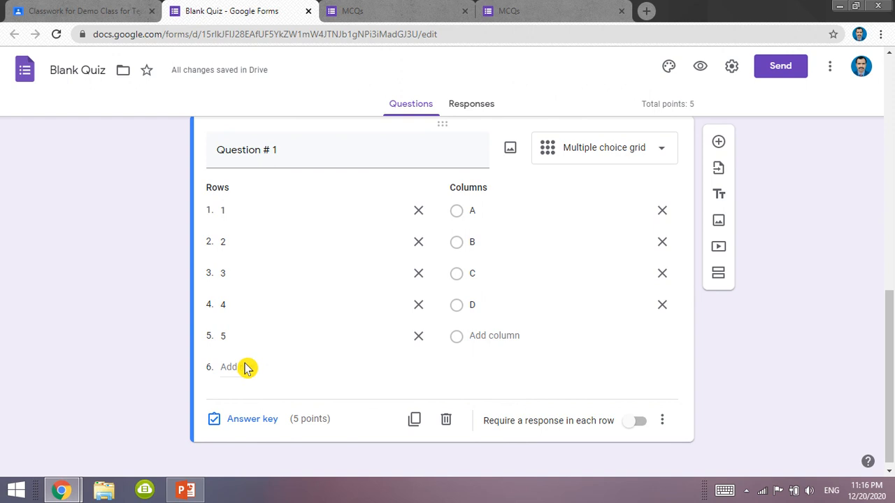
click(231, 366)
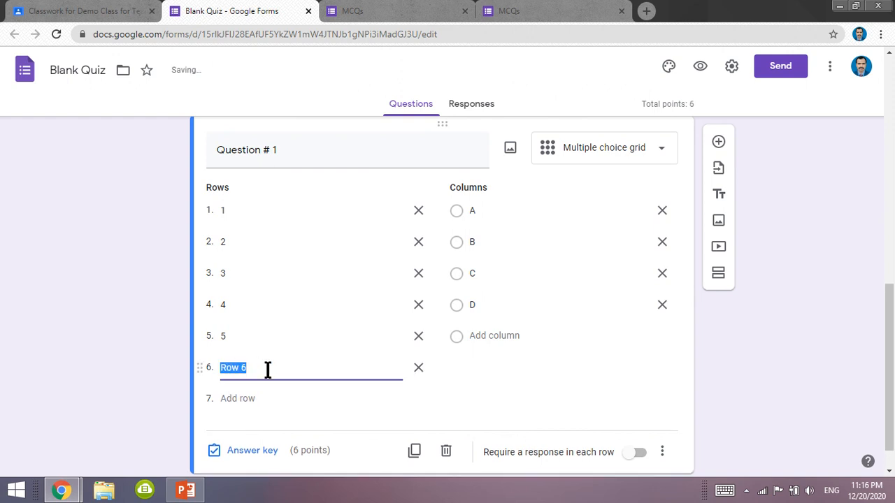
text(6)
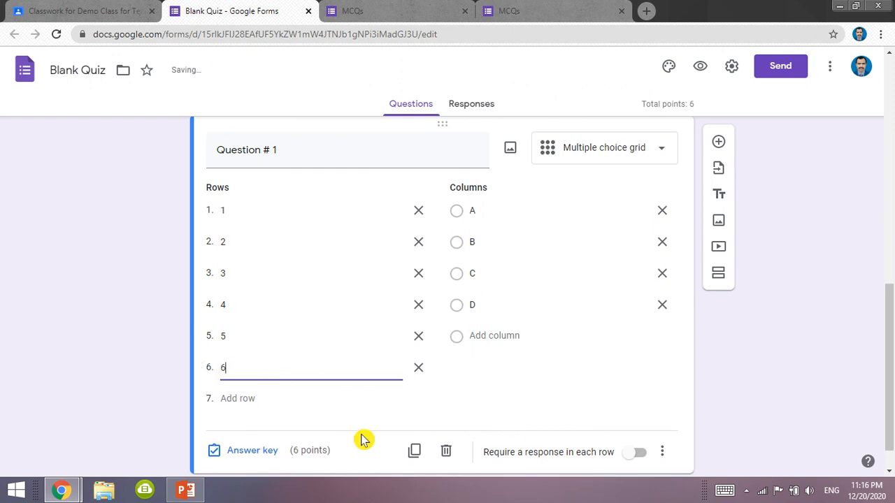
click(640, 453)
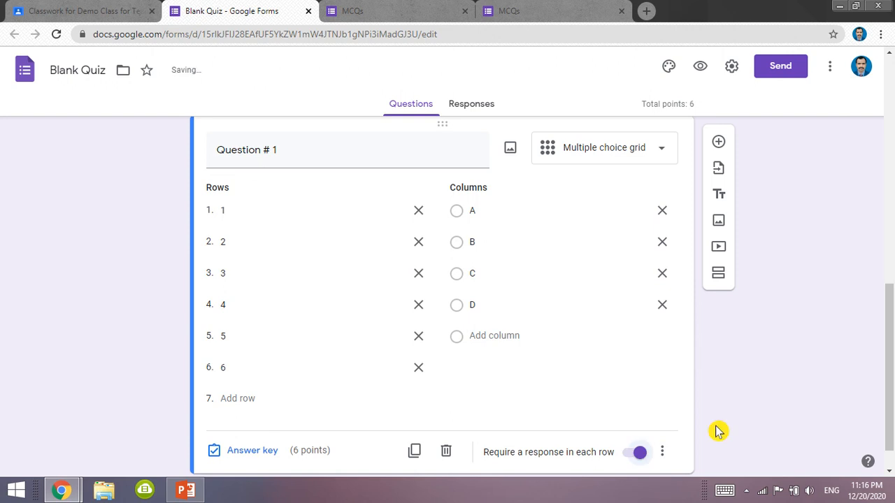
- Open the answer key of Question # 1 and mark C as the correct answer for row 1
click(248, 453)
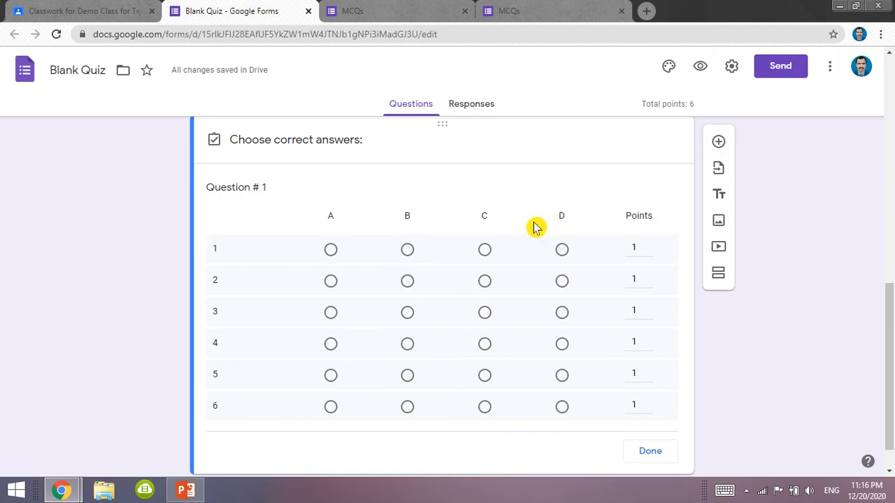
drag(891, 325, 892, 343)
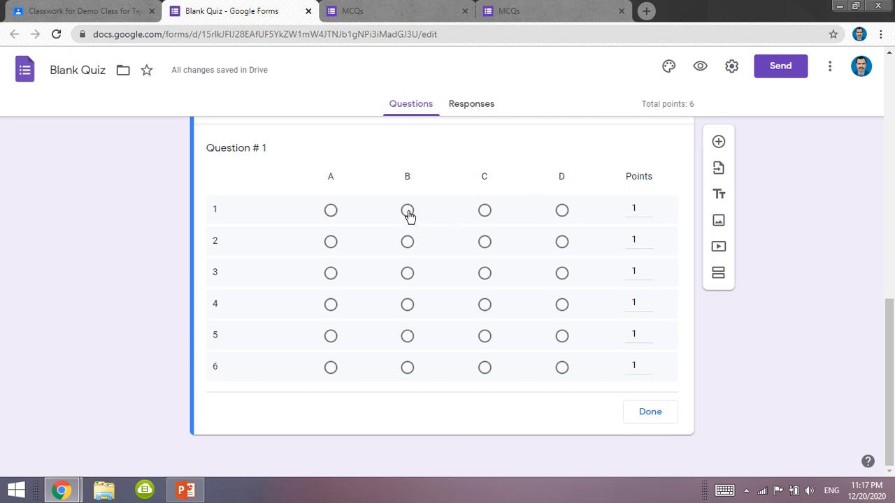
click(484, 210)
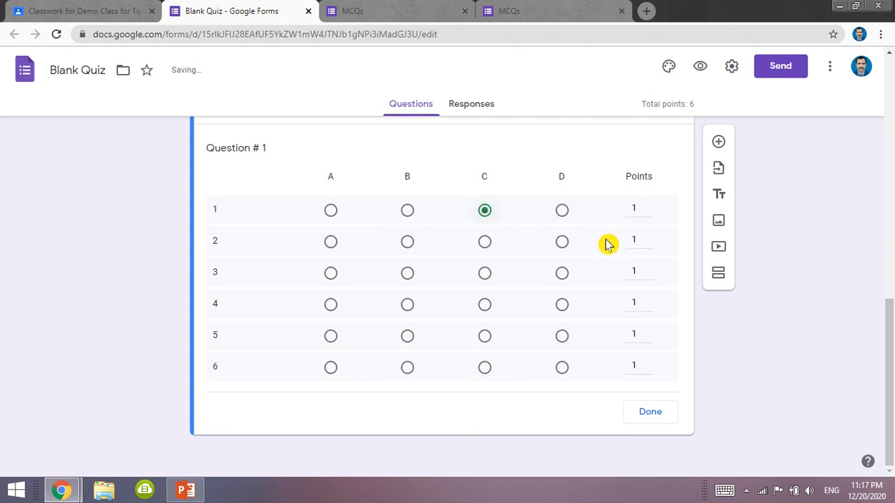
- Complete the answer key with D for row 2, B for row 3, C for row 4, B for row 5 and C for row 6
scroll(890, 210, up, 3)
scroll(890, 210, up, 5)
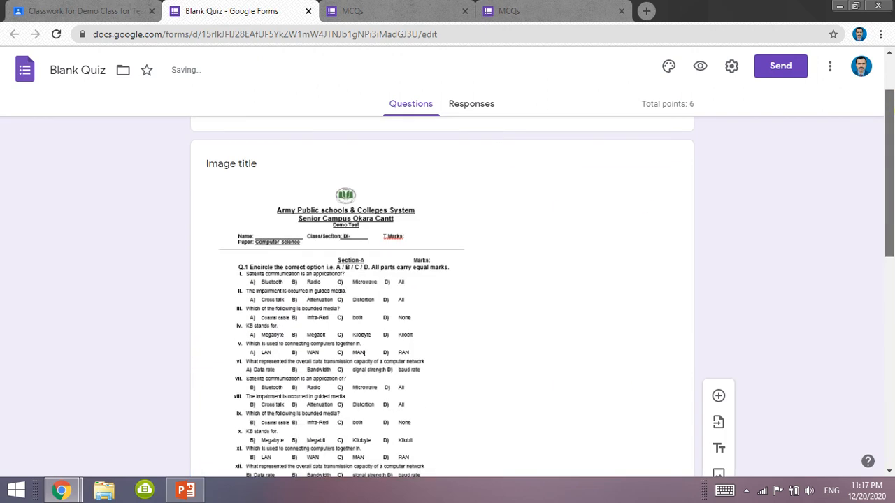
scroll(890, 210, down, 1)
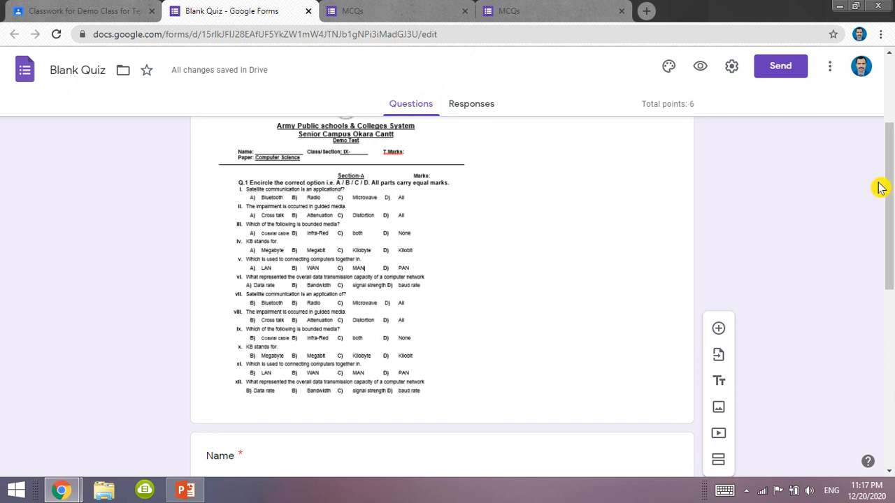
scroll(447, 294, down, 6)
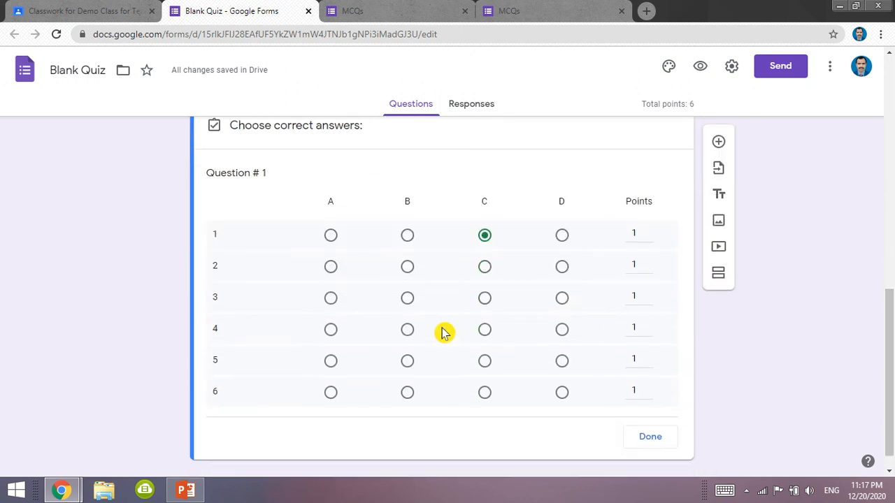
click(408, 298)
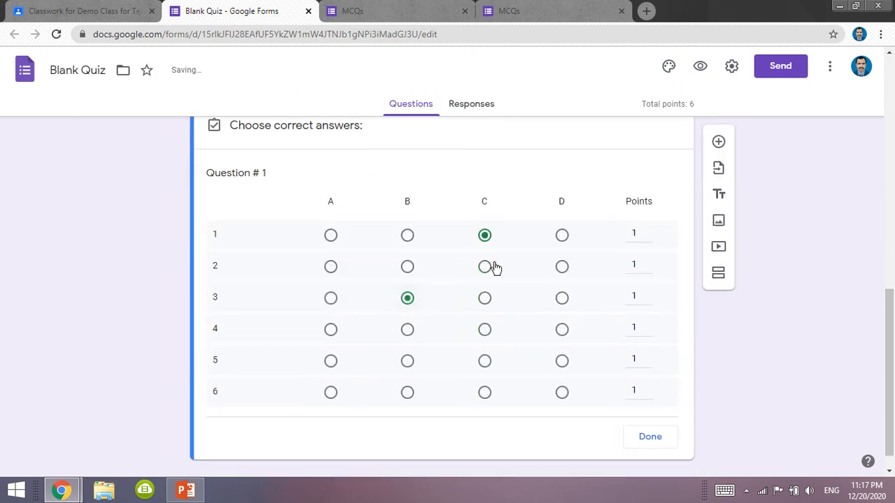
click(563, 267)
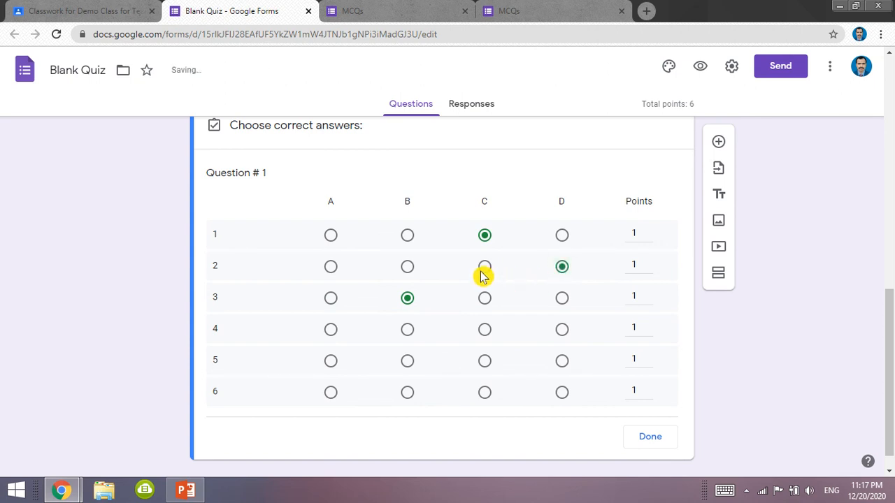
click(487, 267)
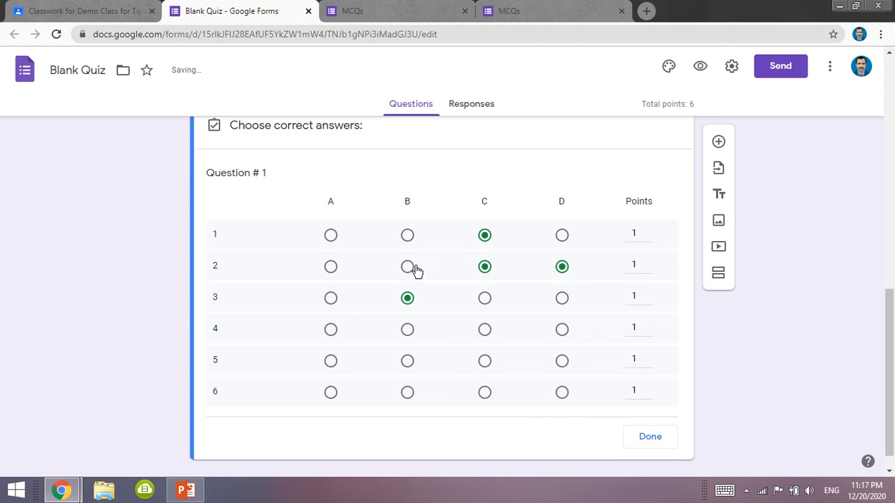
click(483, 266)
click(483, 333)
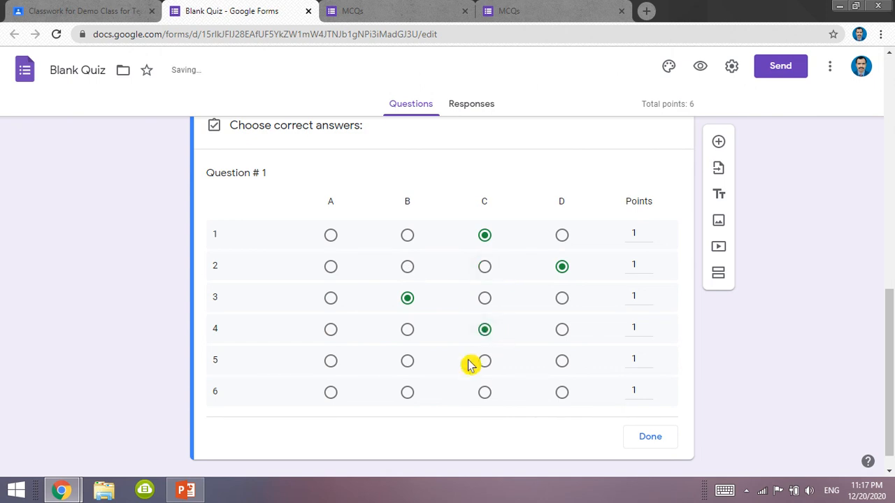
click(407, 361)
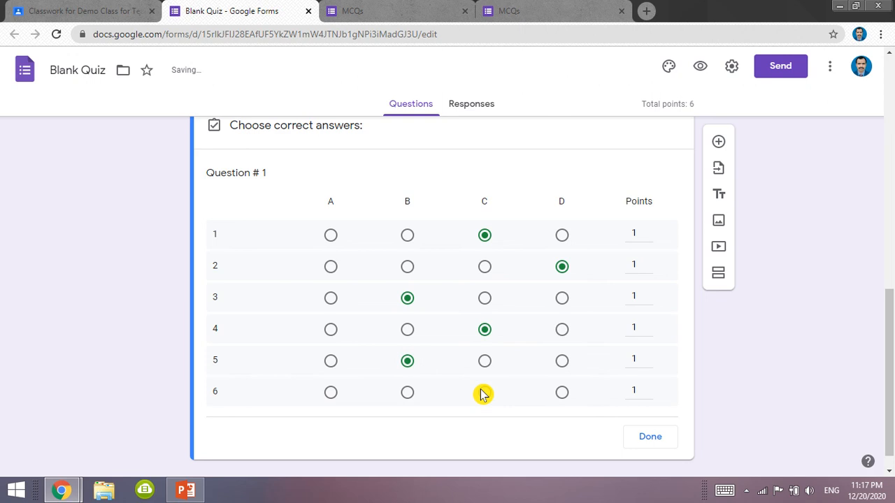
click(486, 394)
click(648, 436)
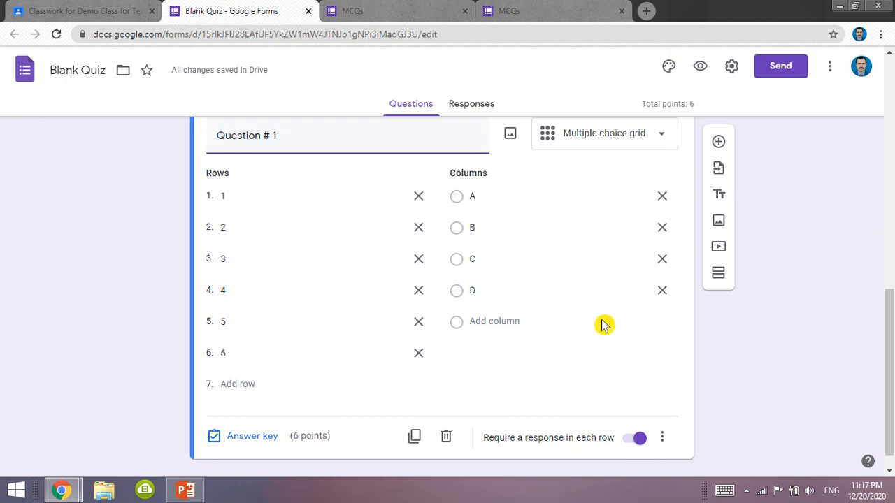
- Limit the quiz form to 1 response per respondent, review its presentation and quiz options, and save the settings
click(733, 73)
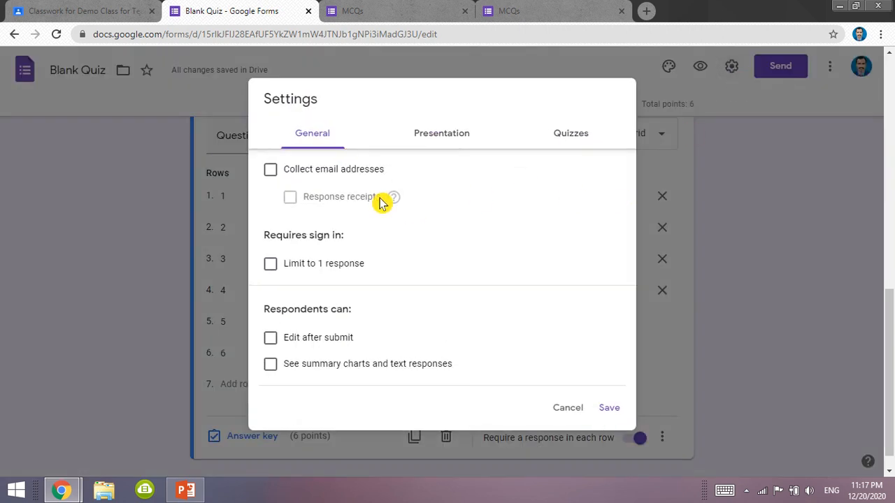
click(273, 265)
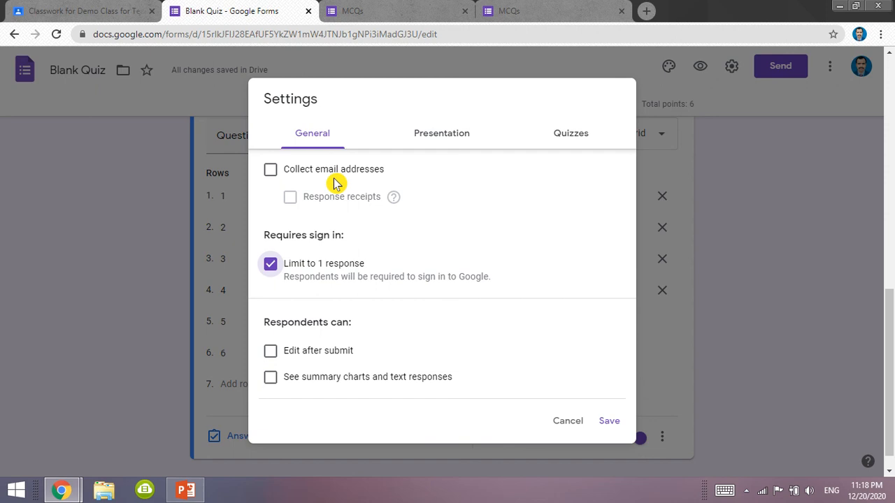
click(443, 135)
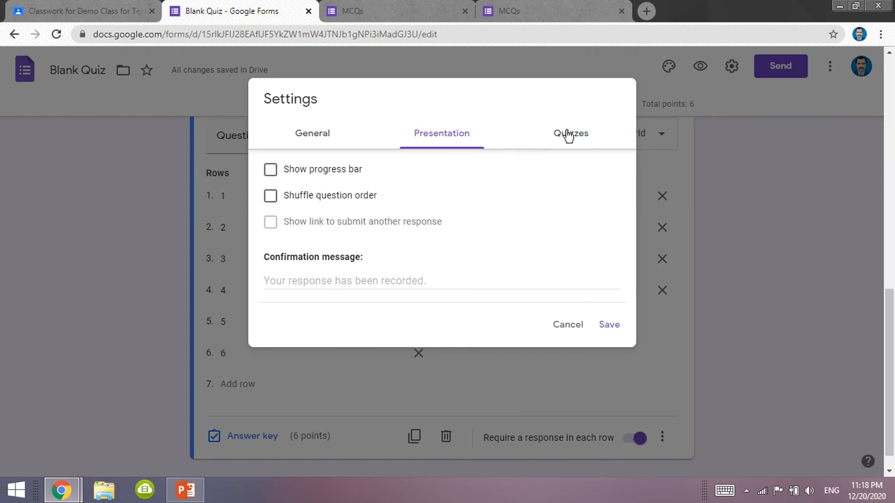
click(459, 281)
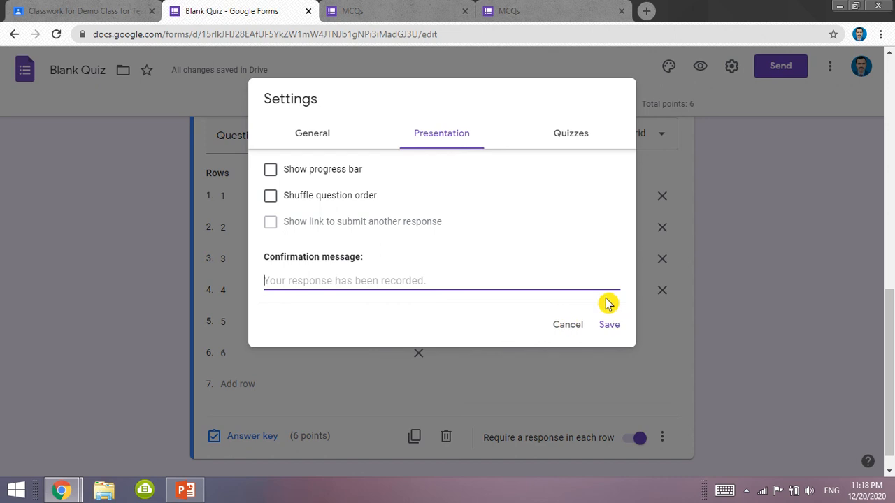
click(577, 139)
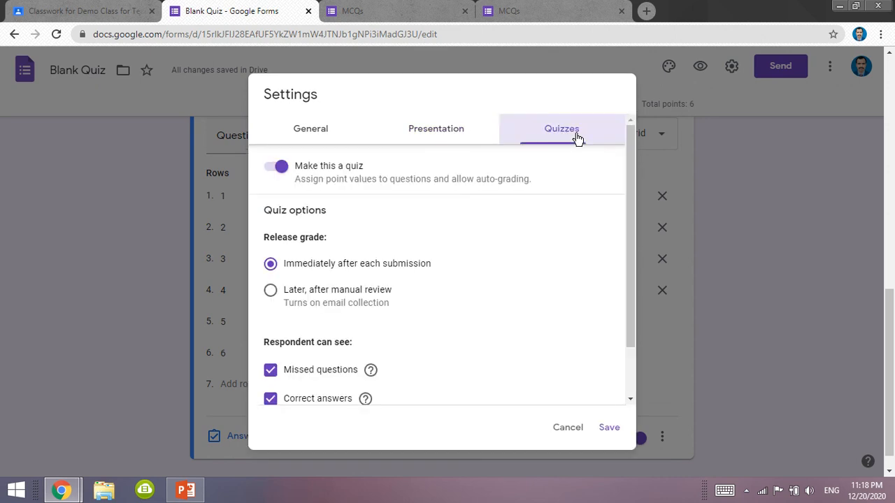
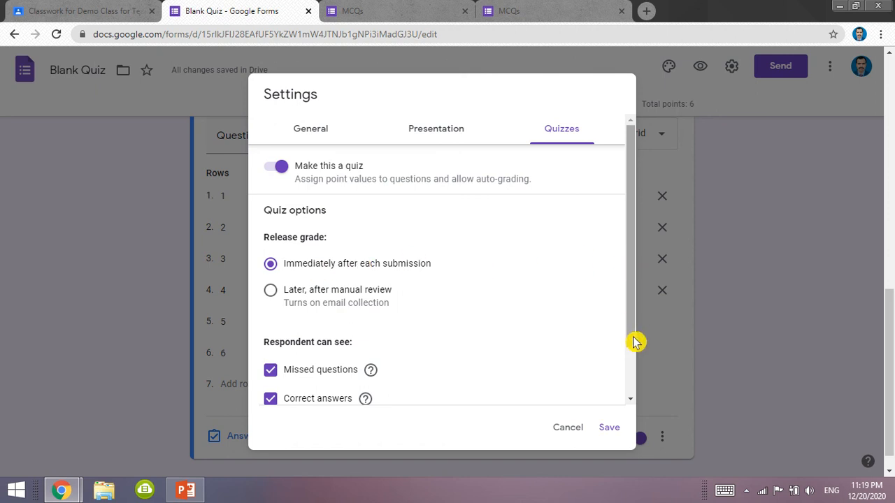
drag(633, 324, 634, 363)
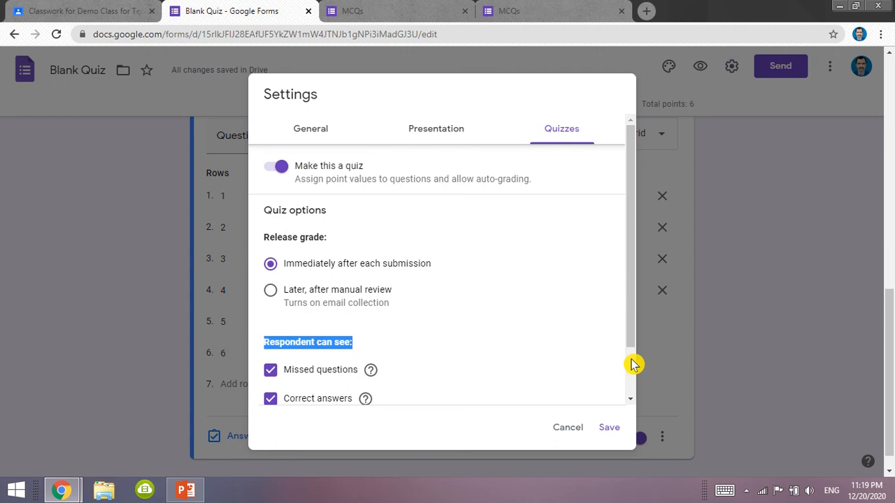
click(538, 336)
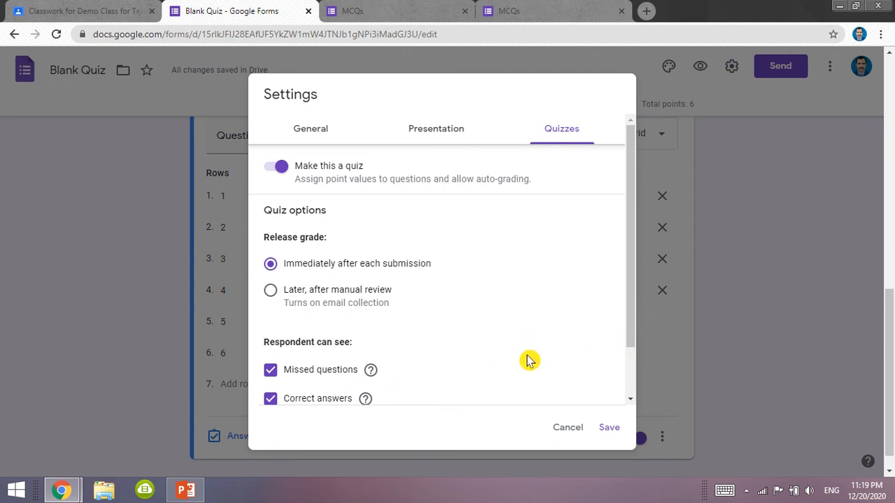
drag(636, 321, 639, 369)
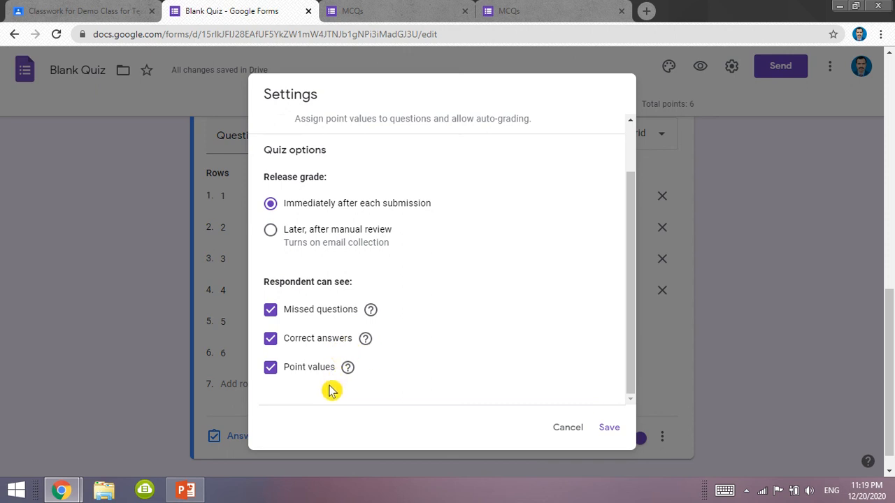
click(606, 429)
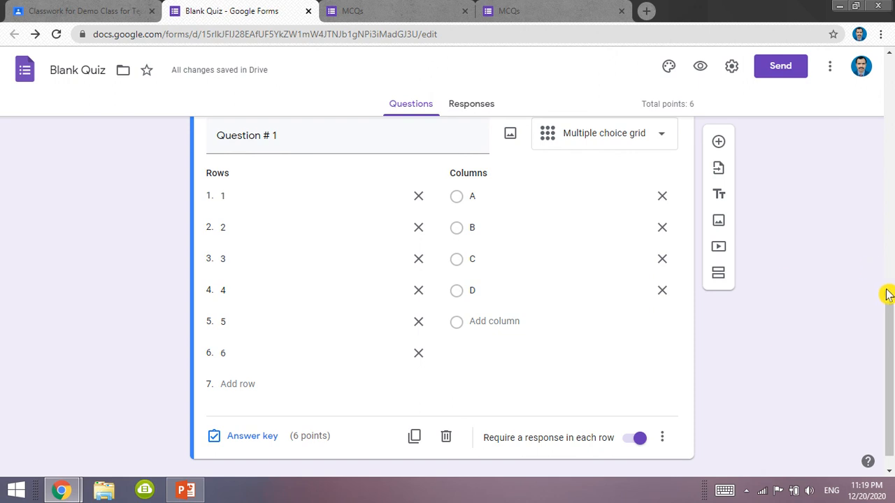
- Check the quiz form's responses, return to its questions and look through the form down to the Question # 1 grid
scroll(888, 377, down, 1)
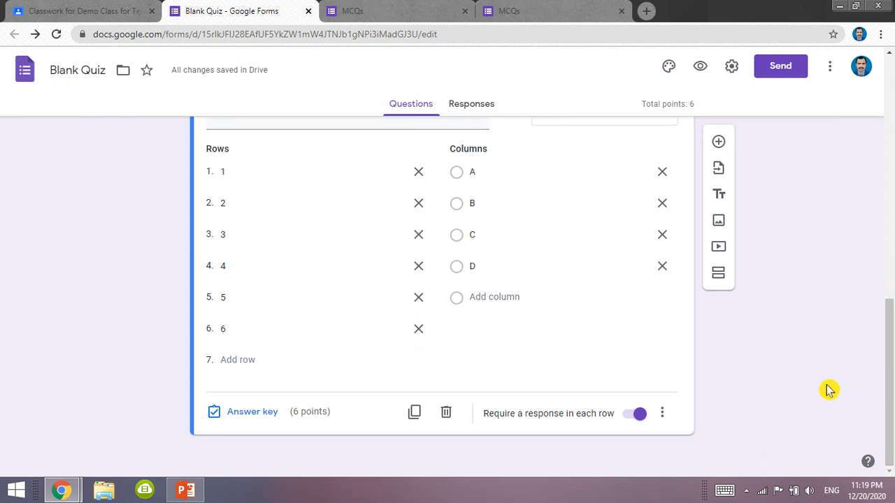
click(480, 108)
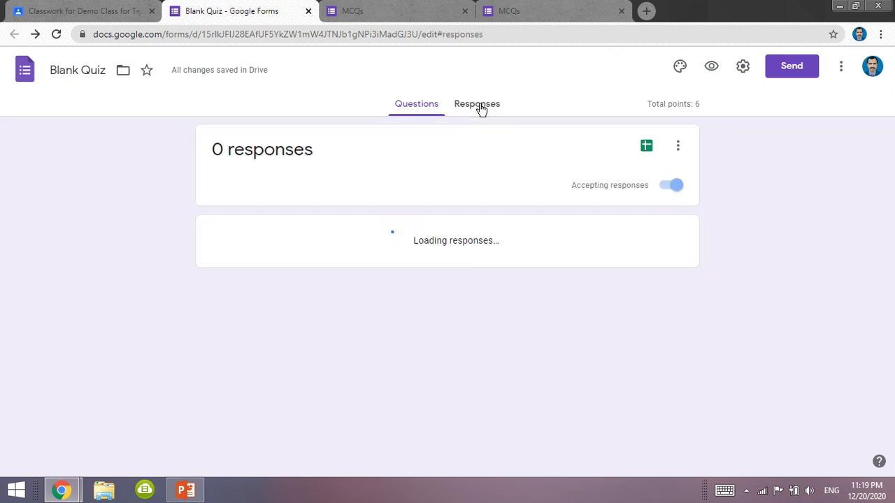
click(428, 112)
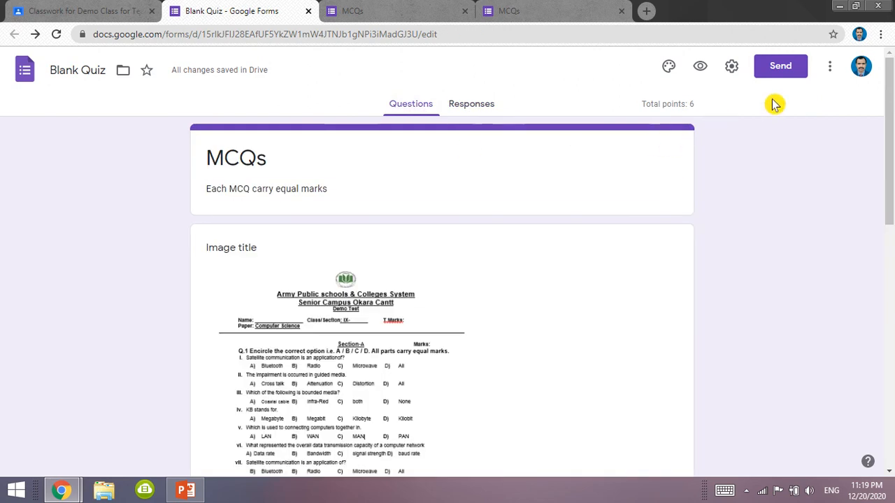
scroll(888, 203, down, 1)
scroll(854, 405, down, 10)
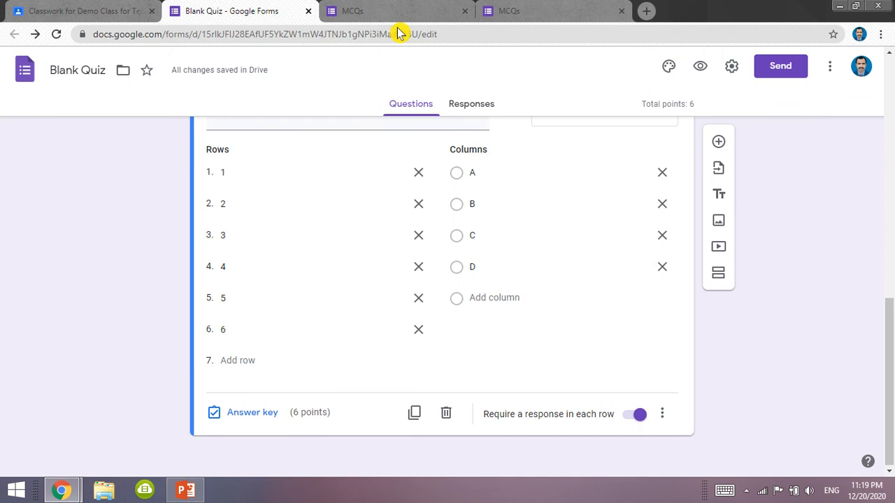
- Return to the MCQs assignment in Google Classroom and assign it to all students under Phase 1, Test 1
click(136, 11)
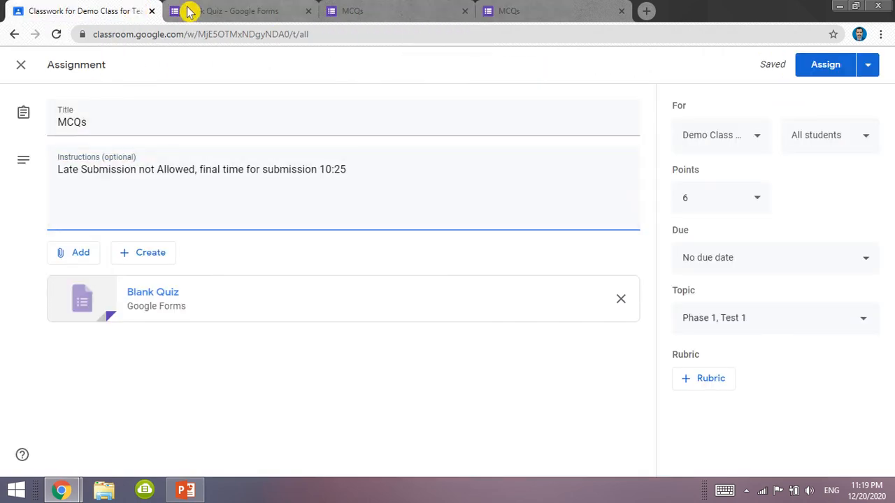
click(227, 35)
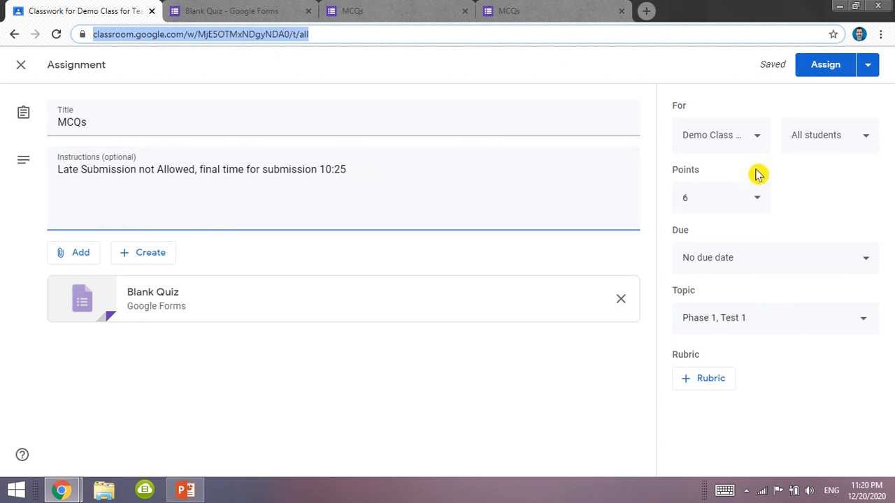
click(826, 65)
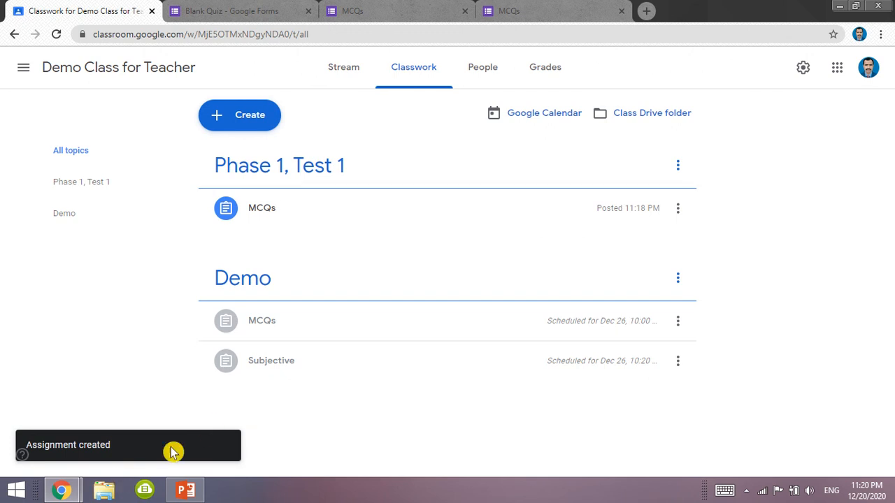
- Examine the posted MCQs assignment in the student's Classroom window, and view the class's people list in the teacher's window
key(alt+Tab)
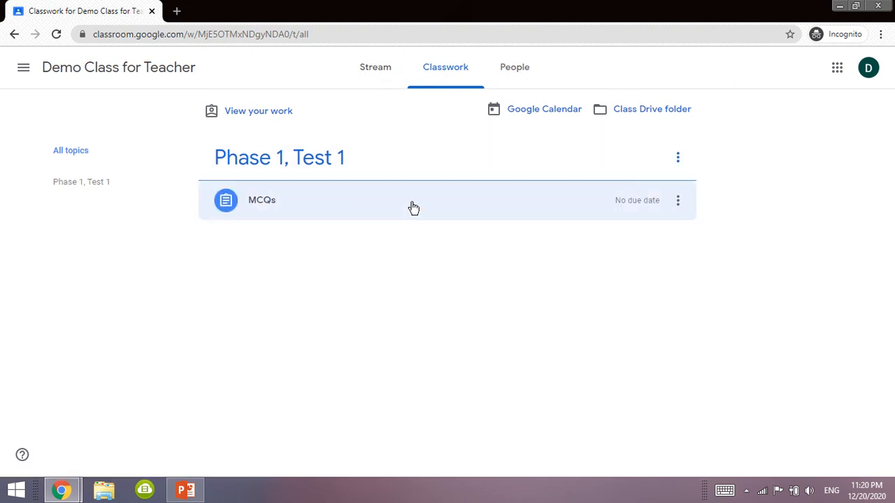
click(413, 208)
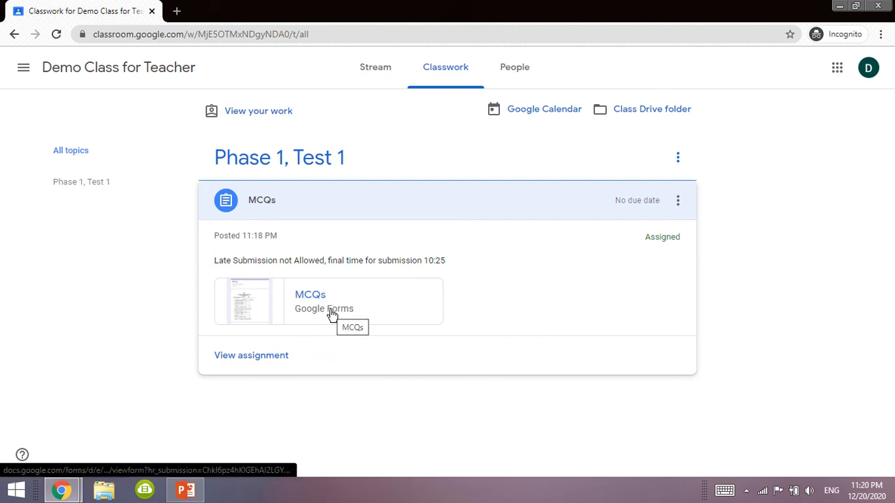
key(alt+Tab)
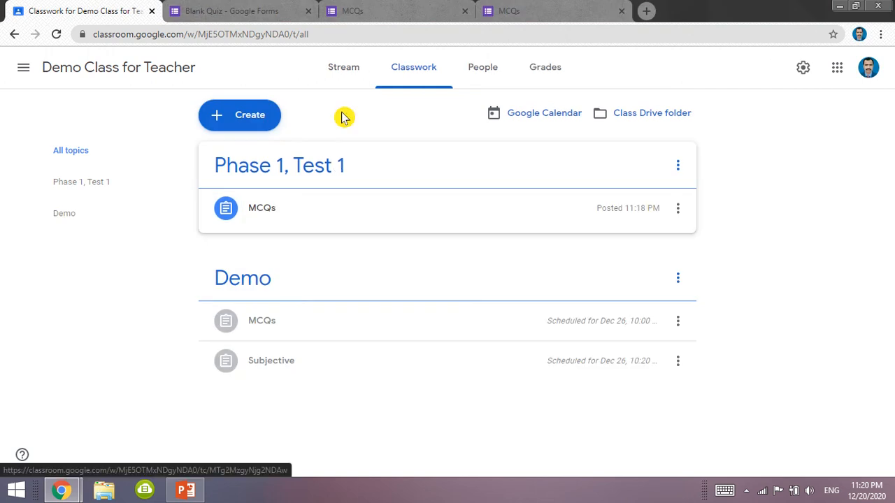
click(494, 77)
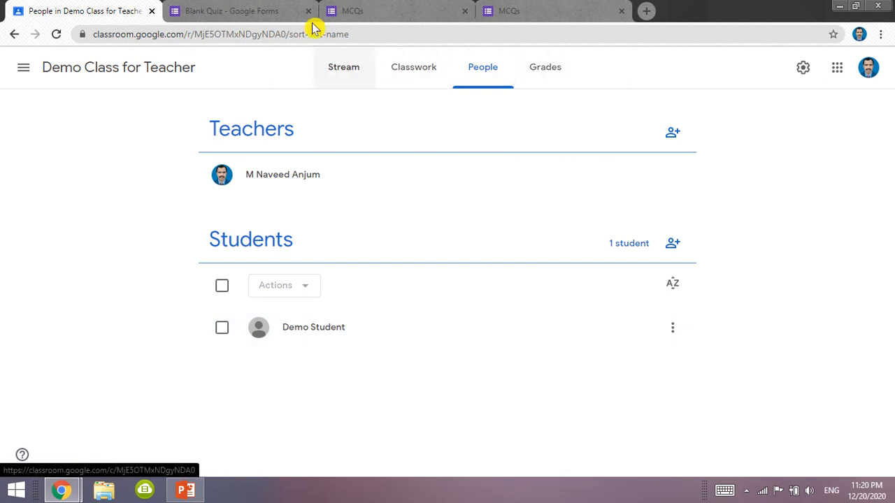
- Open the attached MCQs form in the student's window and enter the respondent's name in the required Name field
key(alt+Tab)
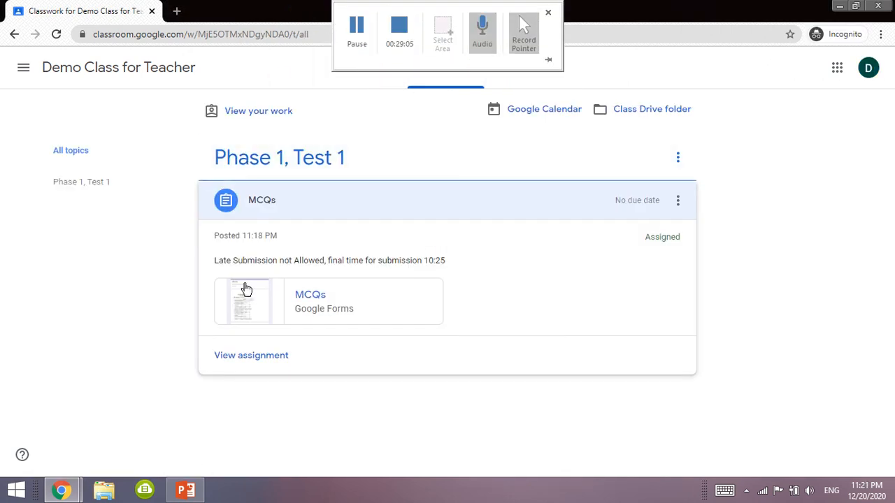
click(333, 308)
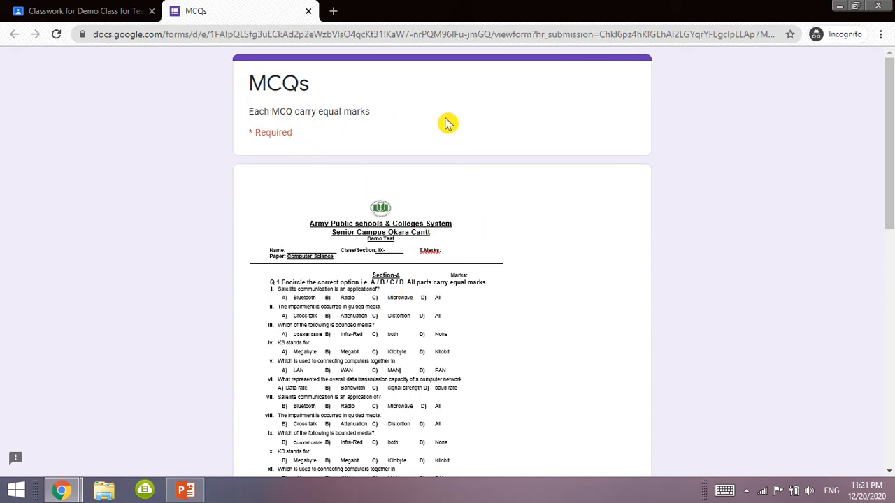
drag(889, 139, 889, 262)
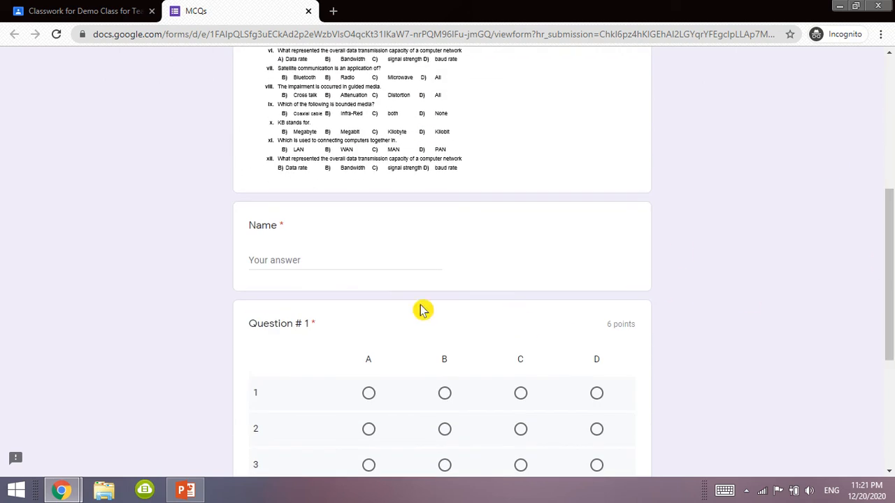
click(289, 256)
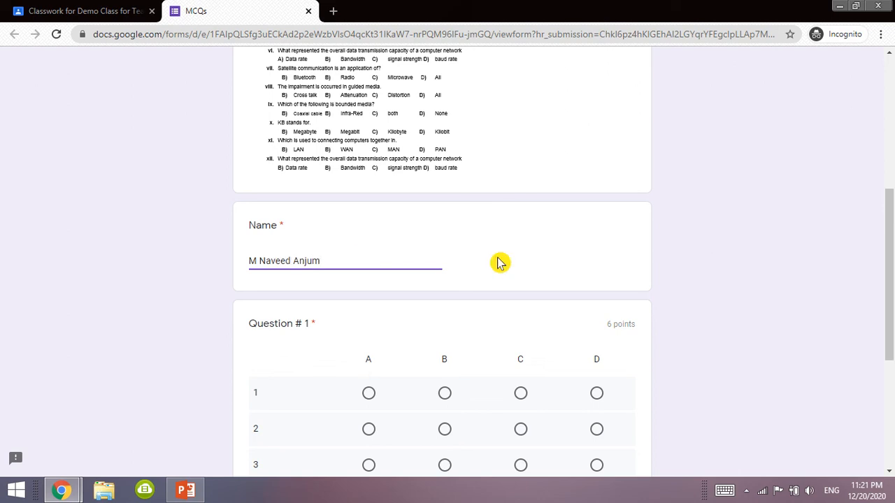
- Answer Question # 1 with B, C, C, B, C and B for rows 1 to 6 and submit the form
scroll(889, 273, down, 3)
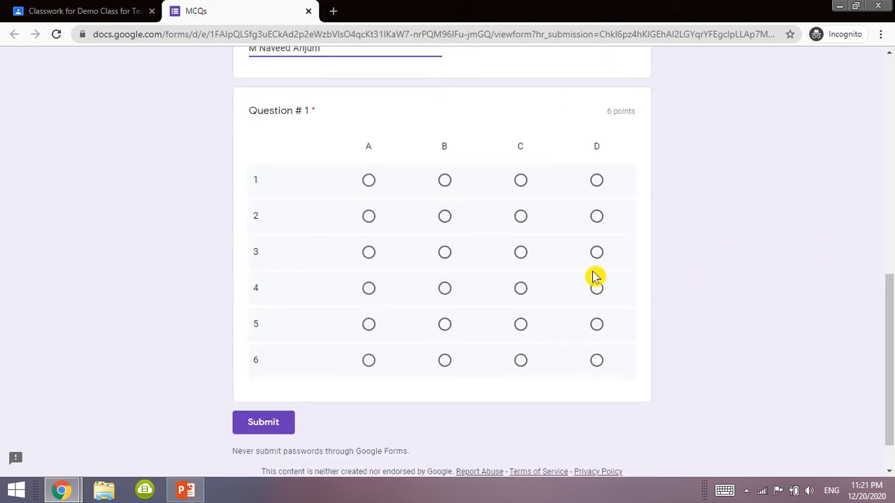
click(444, 182)
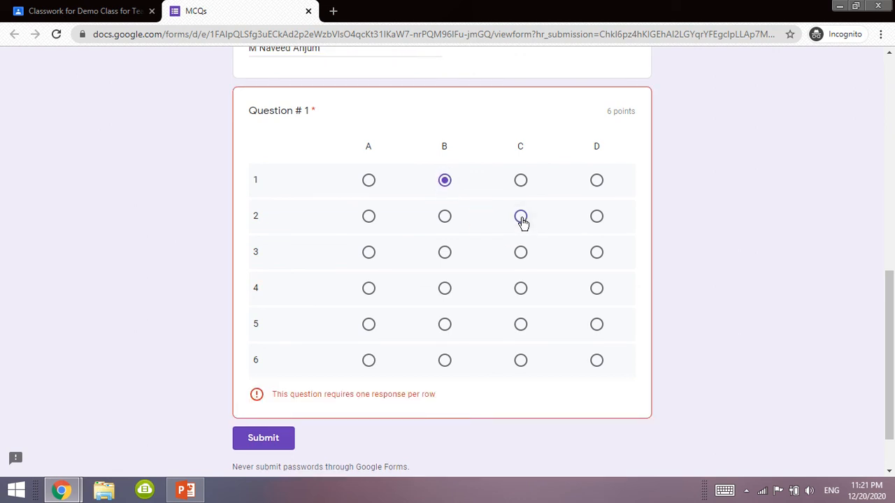
click(520, 218)
click(521, 255)
click(444, 289)
click(520, 326)
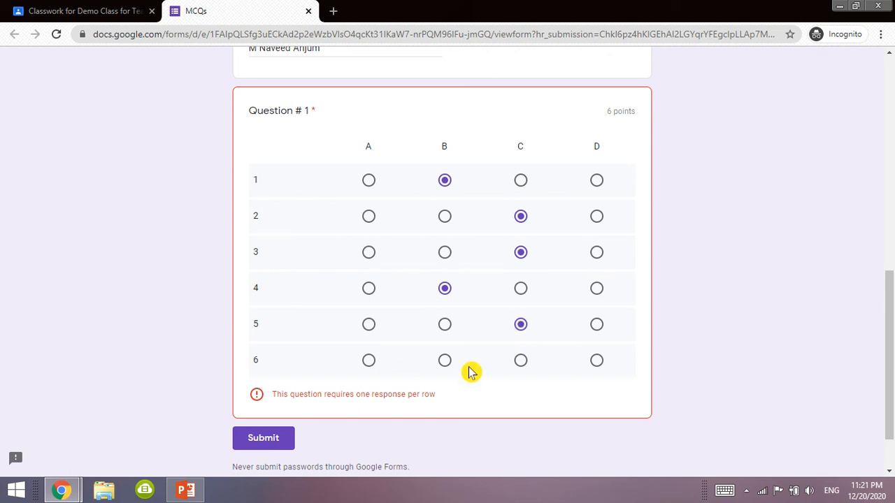
click(444, 361)
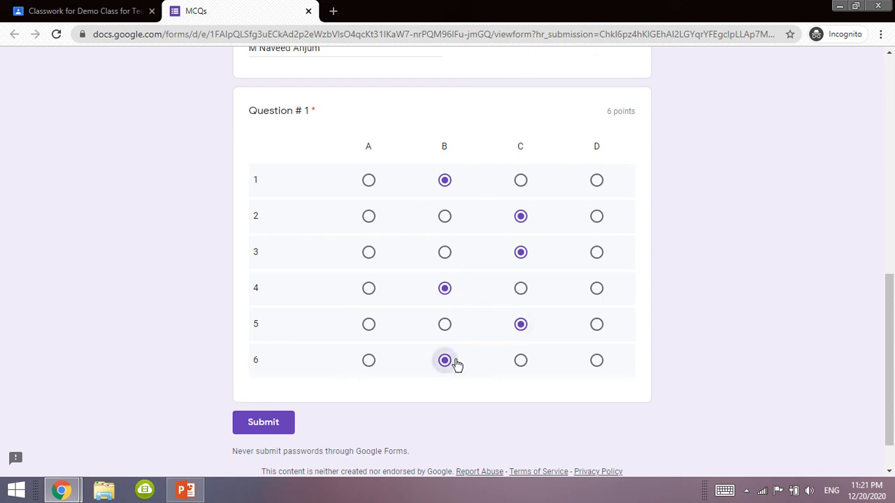
click(271, 427)
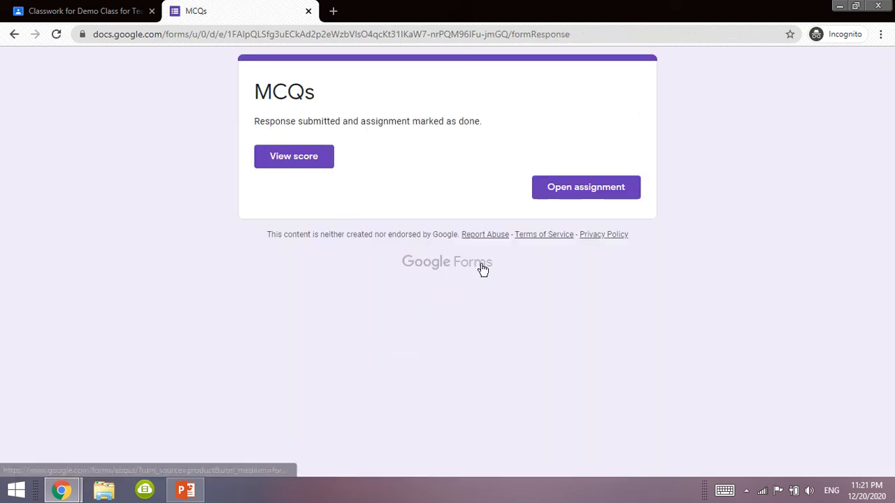
- View the score of the submitted MCQs form and compare the marked Question # 1 rows with the correct answers
click(320, 156)
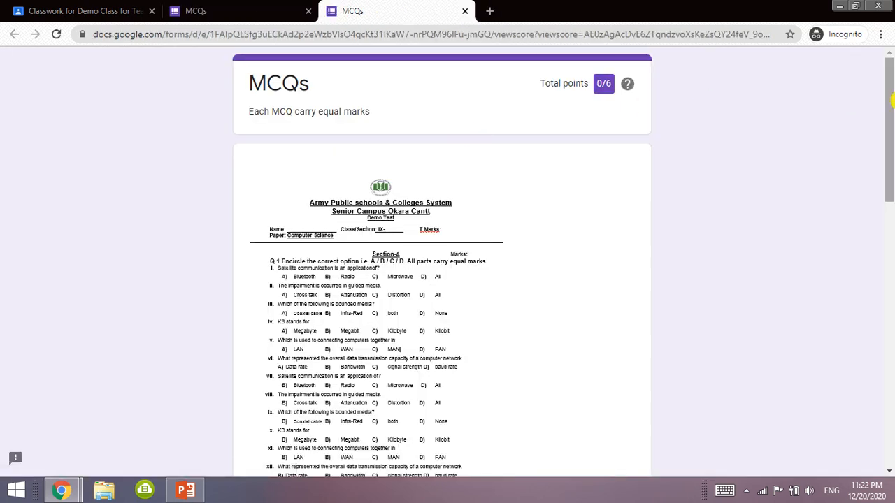
scroll(890, 126, down, 5)
scroll(447, 259, down, 2)
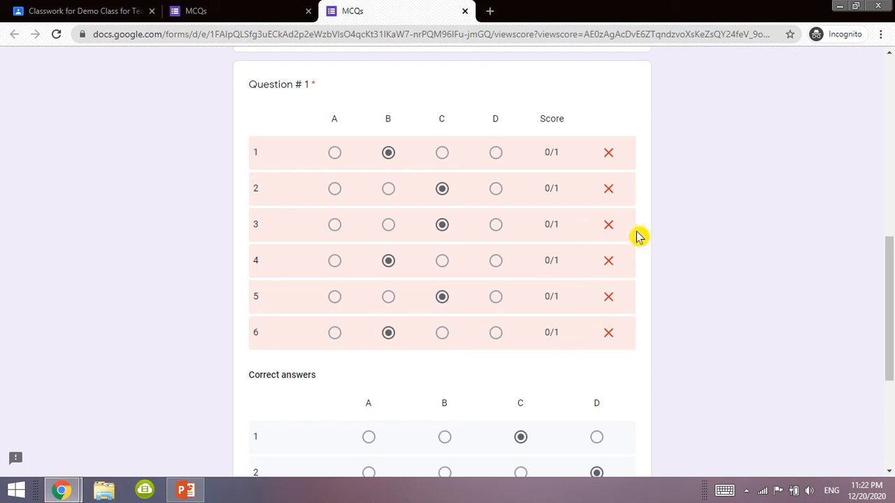
drag(889, 293, 890, 367)
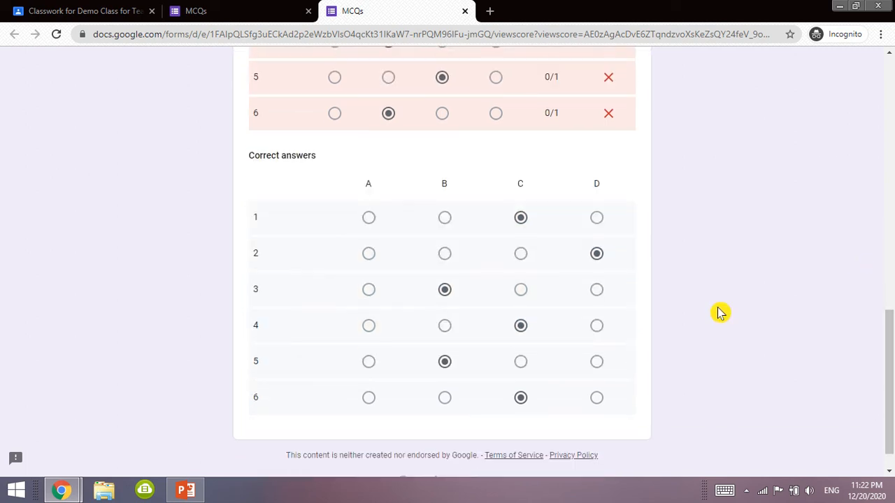
click(596, 253)
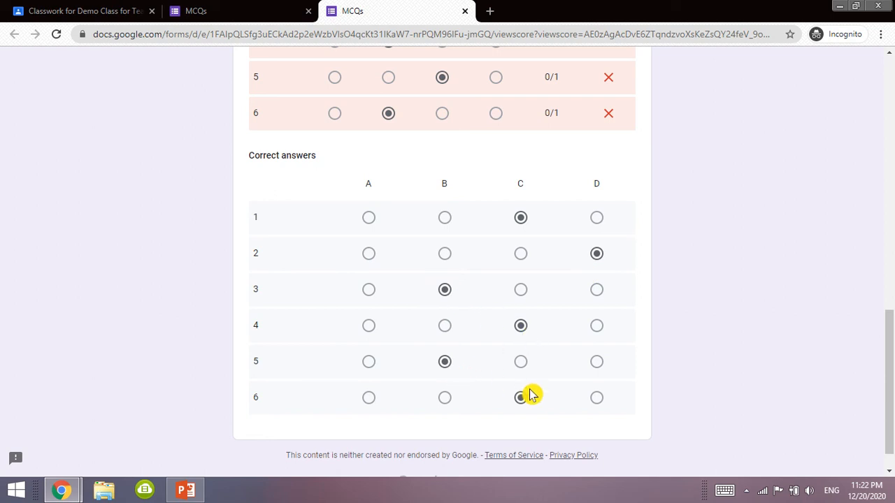
drag(893, 336, 890, 168)
drag(890, 201, 894, 299)
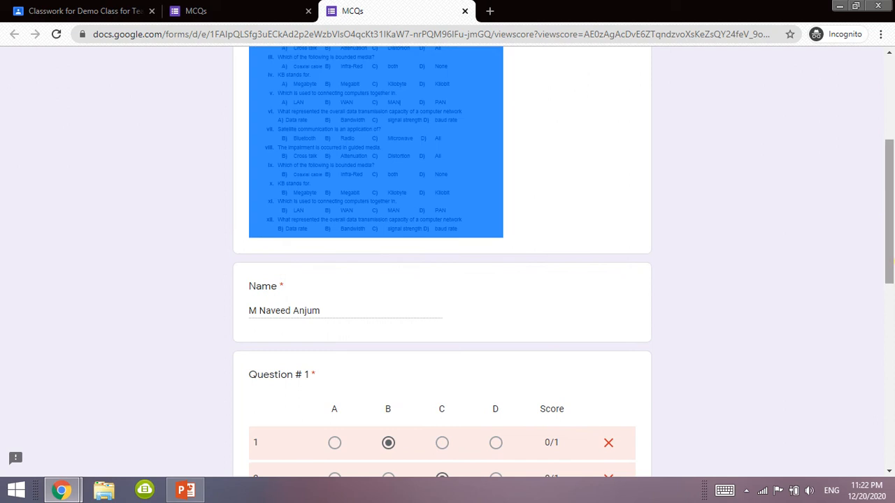
- Check the correct answers against the marked Question # 1 rows and return to the form's submission confirmation page
drag(890, 235, 890, 339)
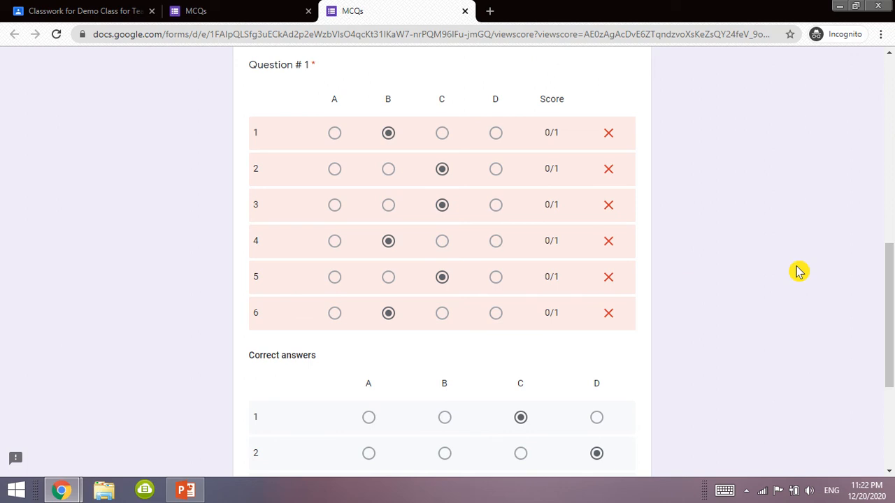
drag(890, 261, 890, 107)
click(288, 9)
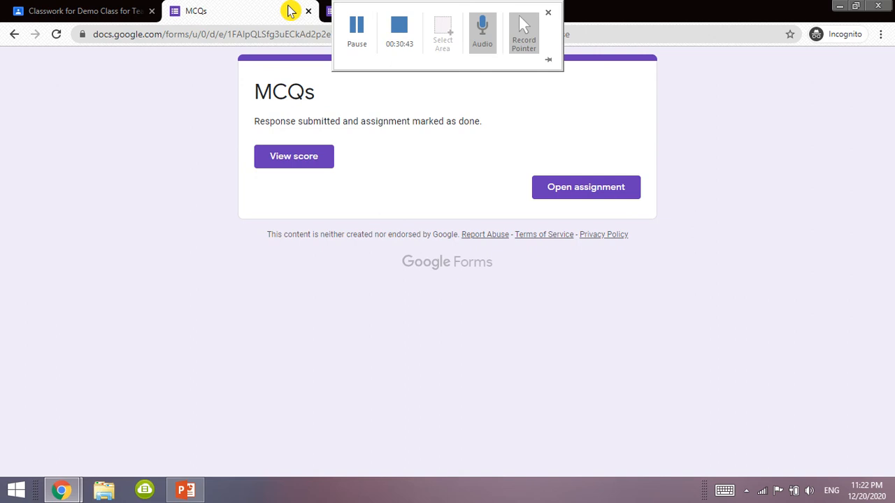
- Switch to the teacher's window, reload the class page and open the classwork of Demo Class for Teacher
key(alt+Tab)
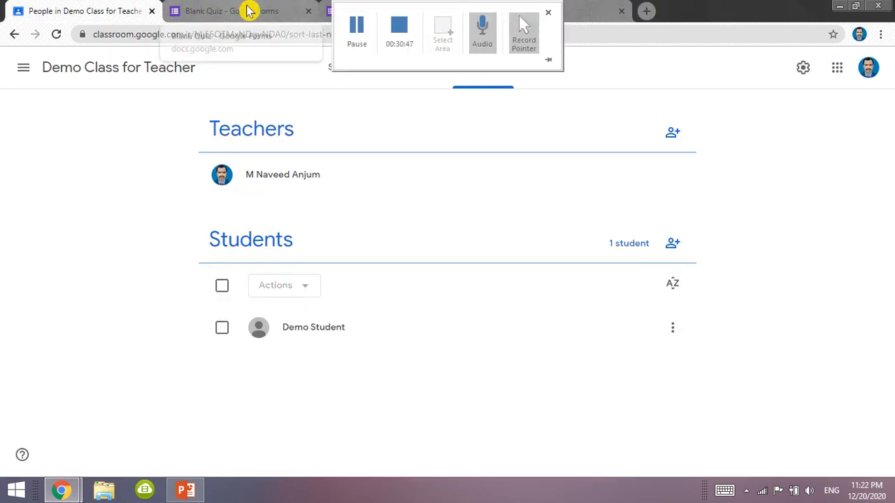
click(222, 34)
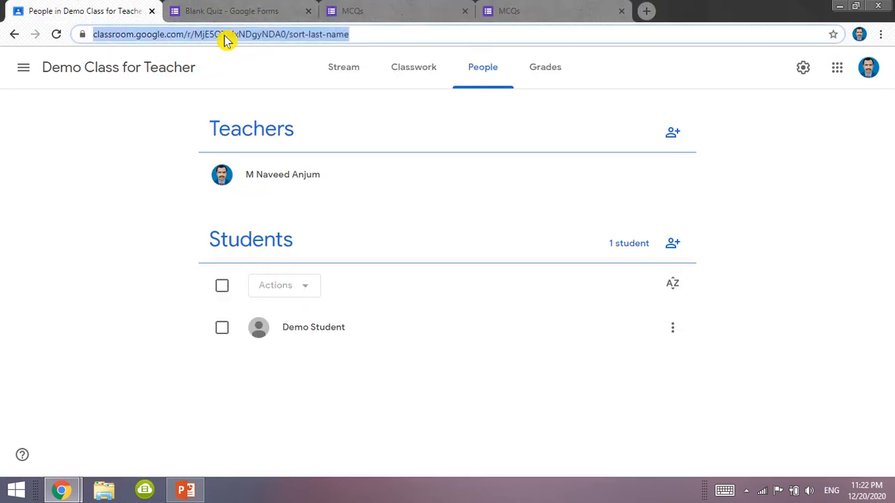
key(Return)
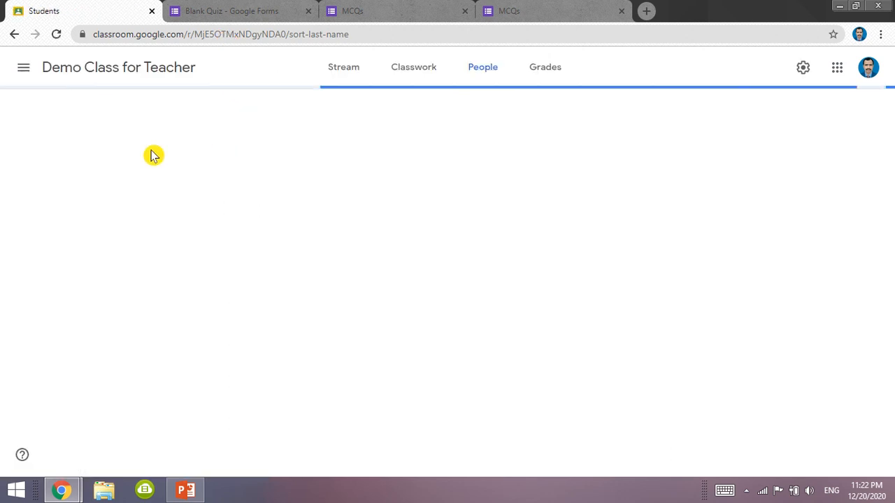
click(26, 70)
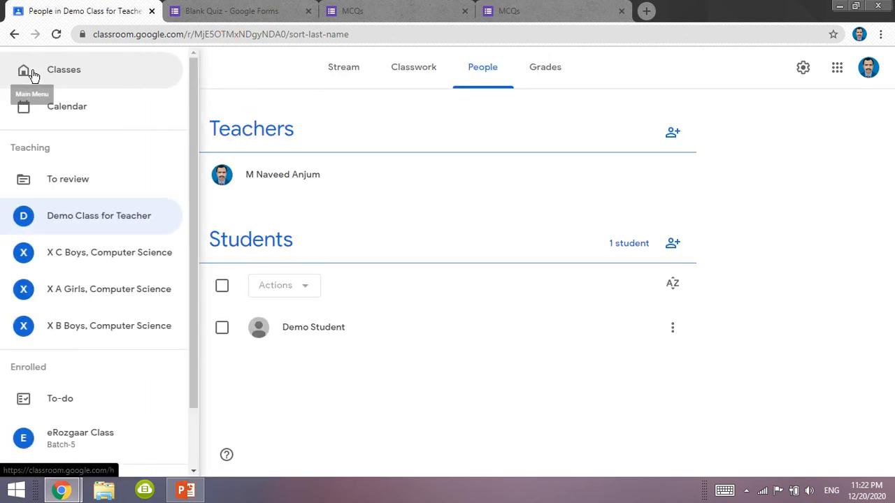
click(90, 222)
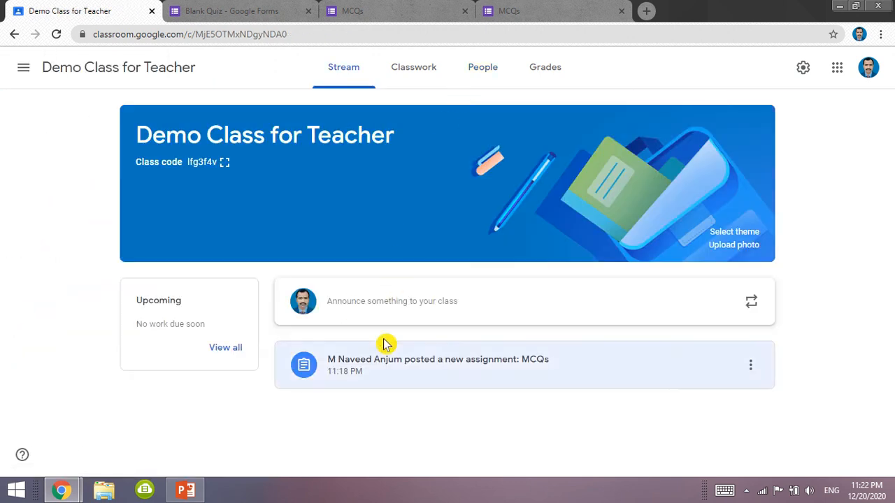
click(426, 70)
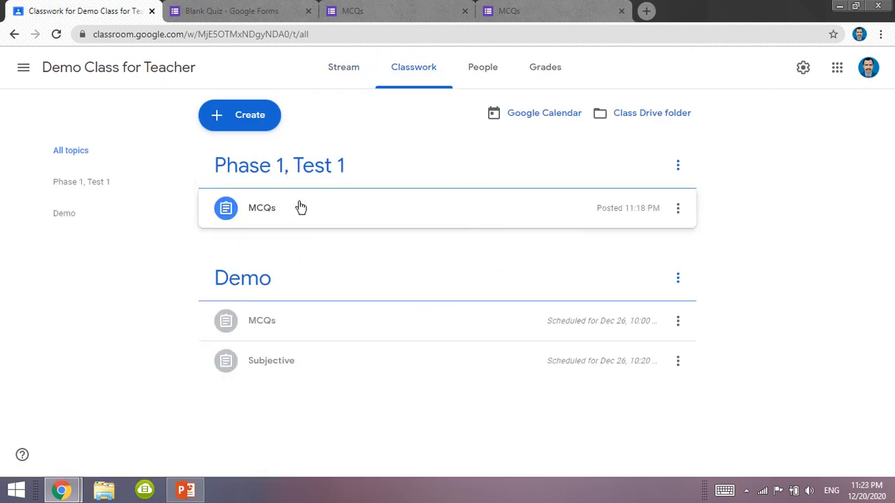
- Create an assignment titled "Subjective" with the instructions "Late submission not allowed, last time 11:45"
click(241, 125)
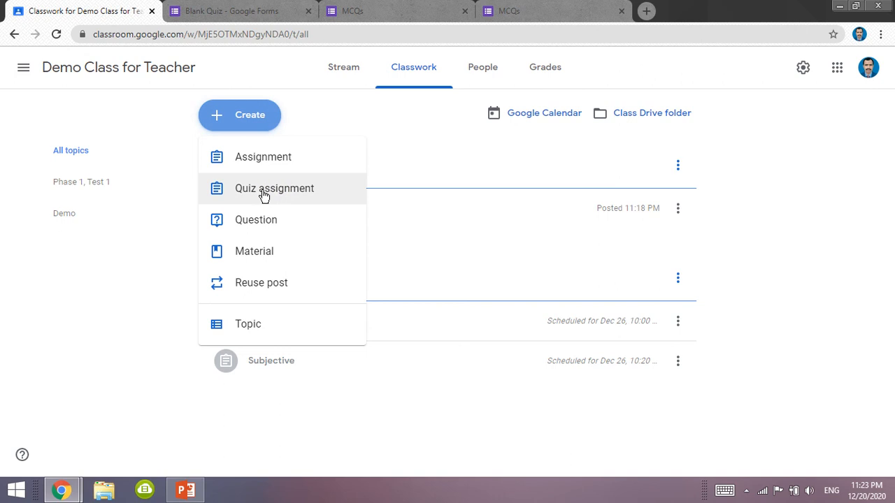
click(298, 156)
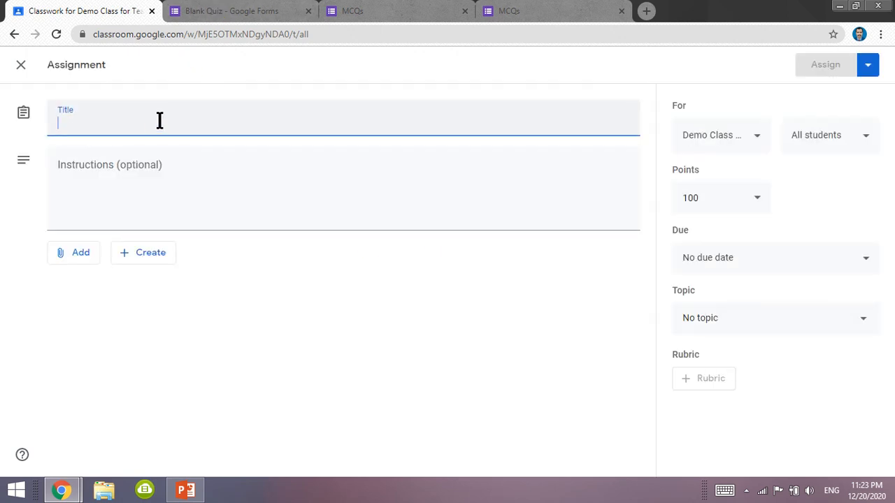
text(Subjective)
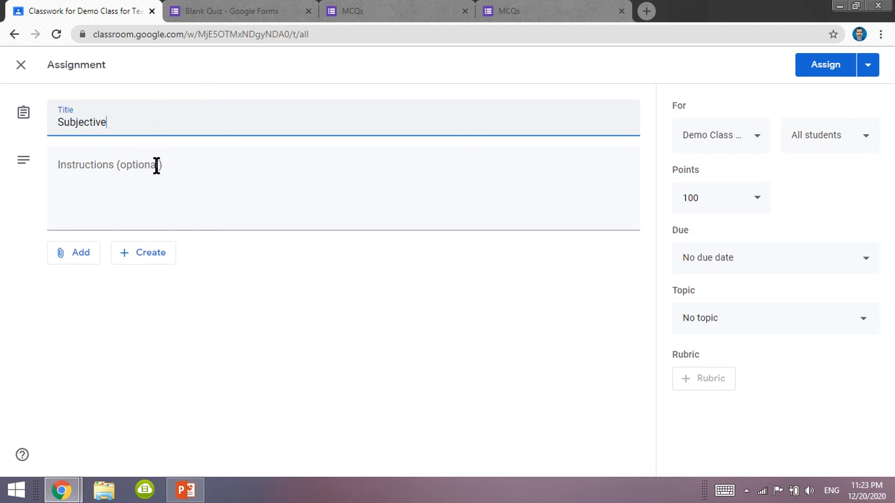
click(152, 202)
text(Late)
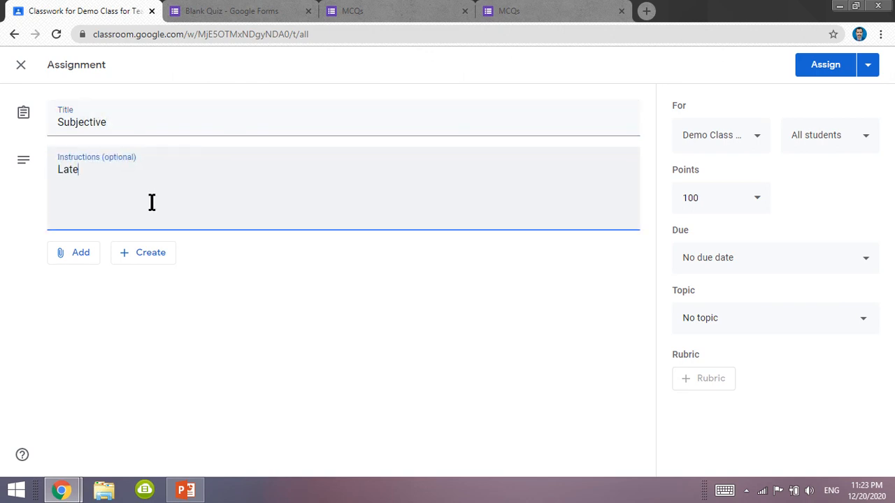
text( submission not allowed, last time 11)
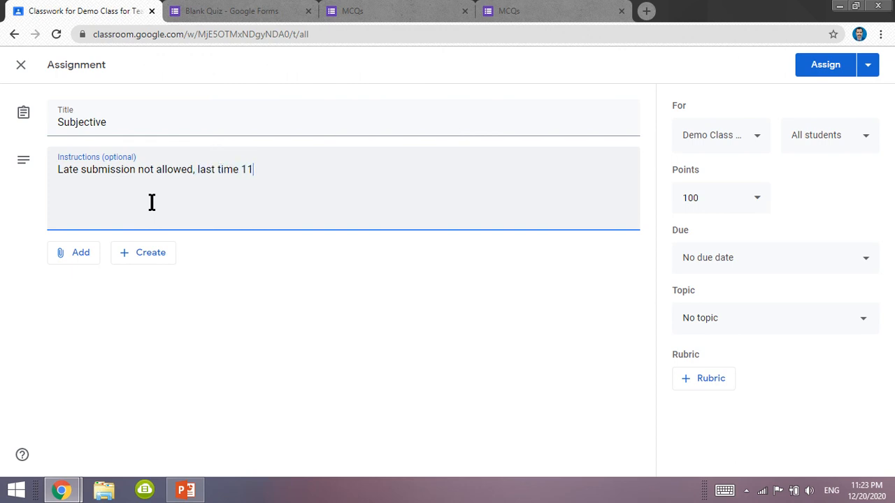
text(:45)
- Set the Subjective assignment's points to 24 and its topic to Phase 1, Test 1
click(736, 200)
key(BackSpace)
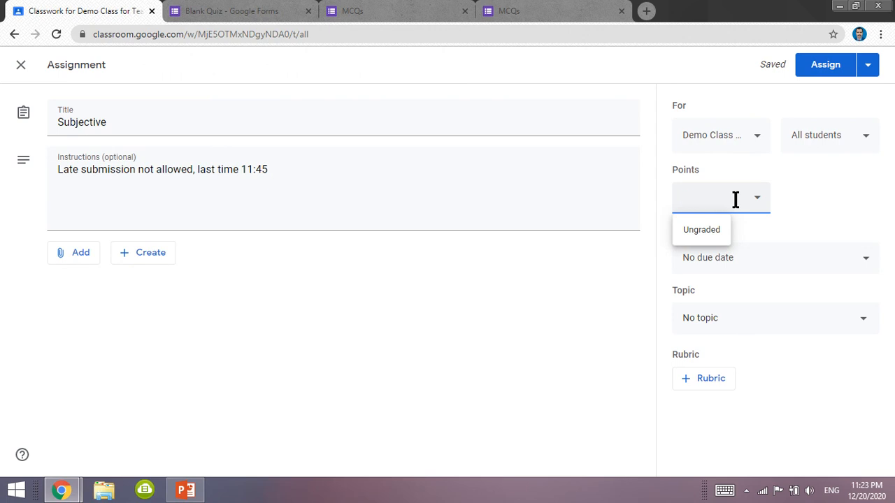
text(24)
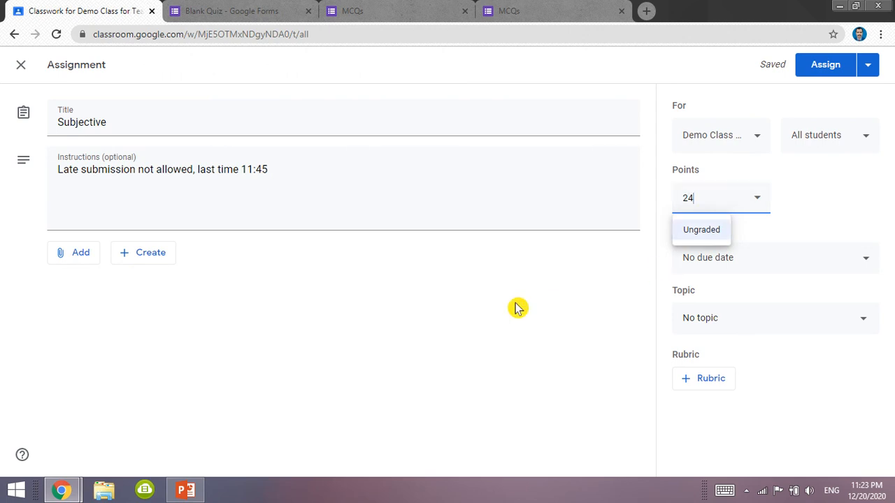
click(386, 288)
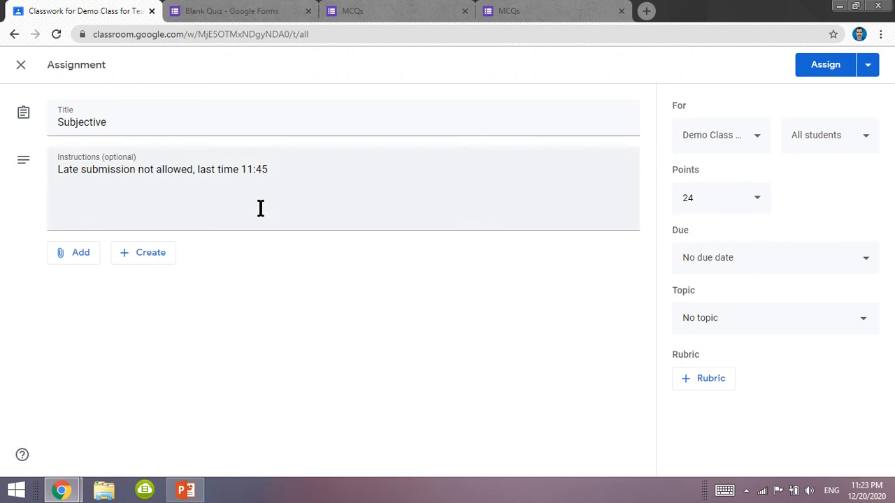
click(699, 321)
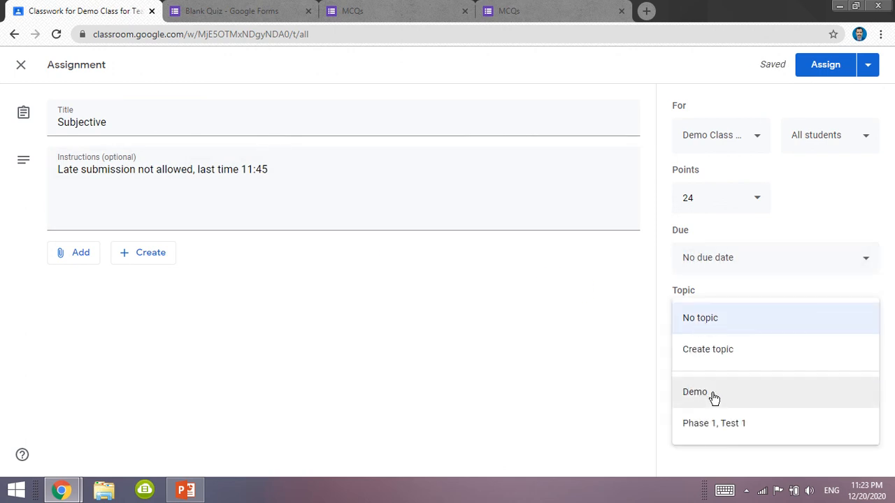
click(718, 433)
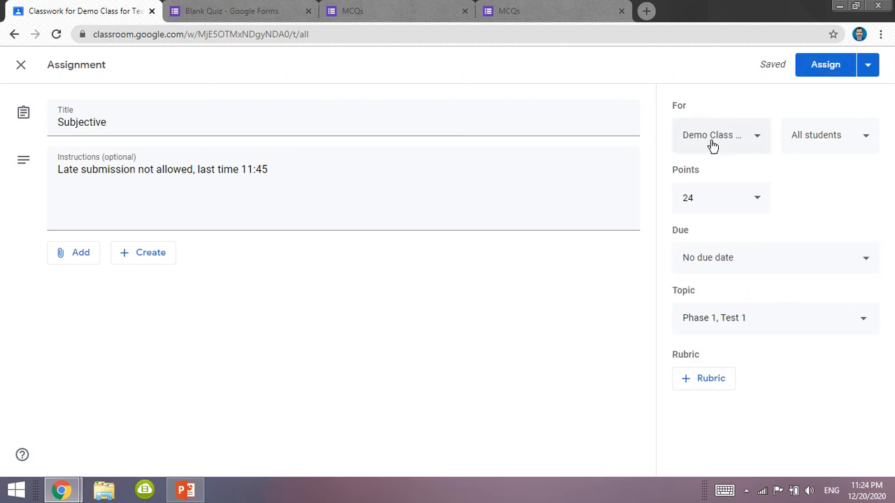
- Upload the subjective PNG image from the Desktop as an attachment and assign the Subjective assignment
click(78, 256)
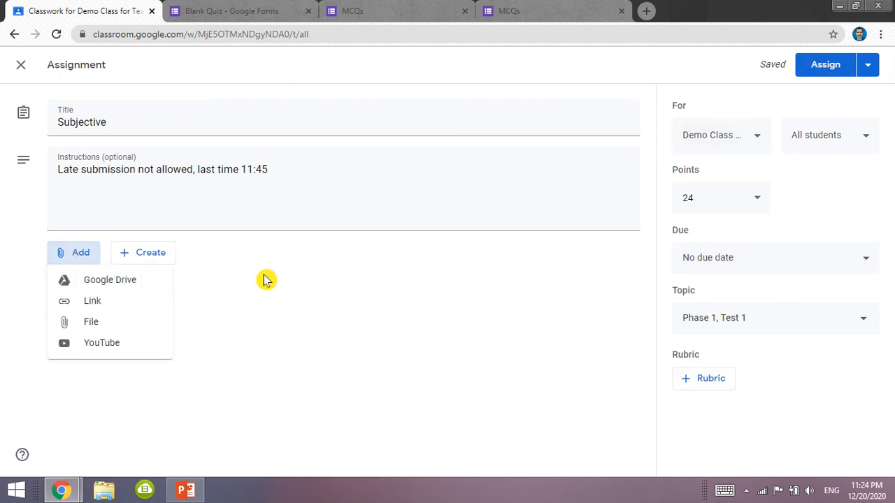
click(116, 322)
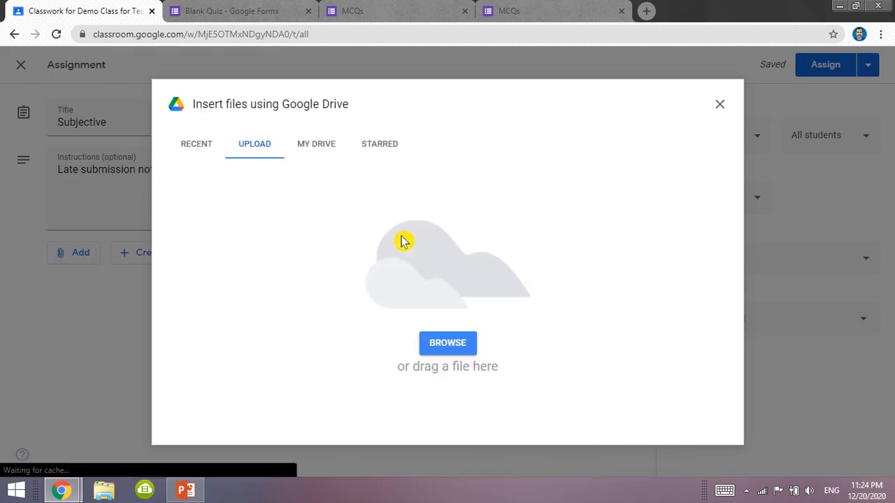
click(450, 347)
click(234, 234)
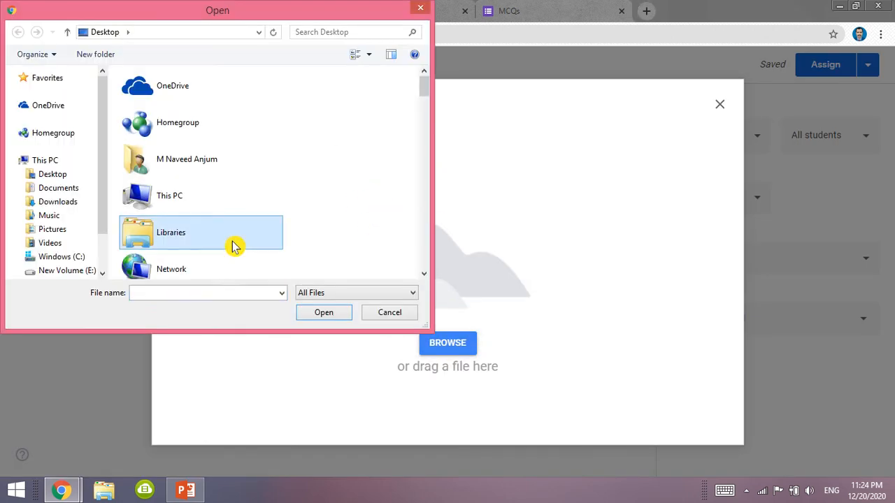
scroll(234, 245, down, 2)
key(s)
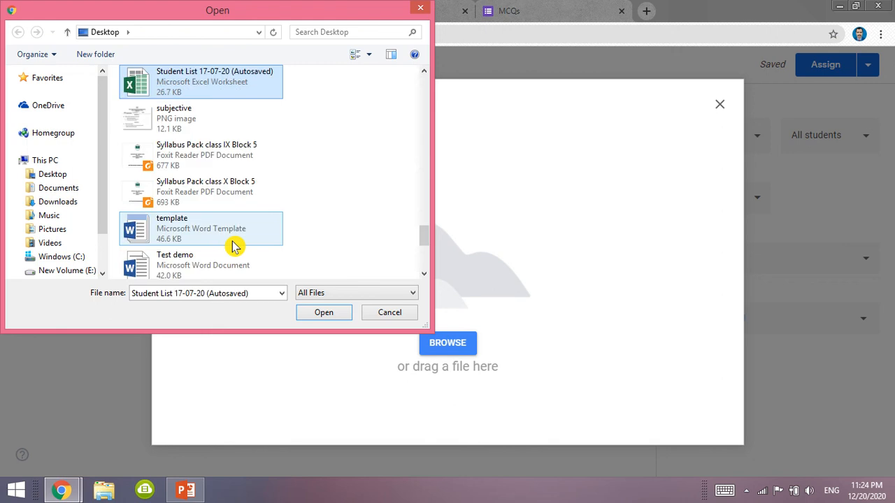
key(s)
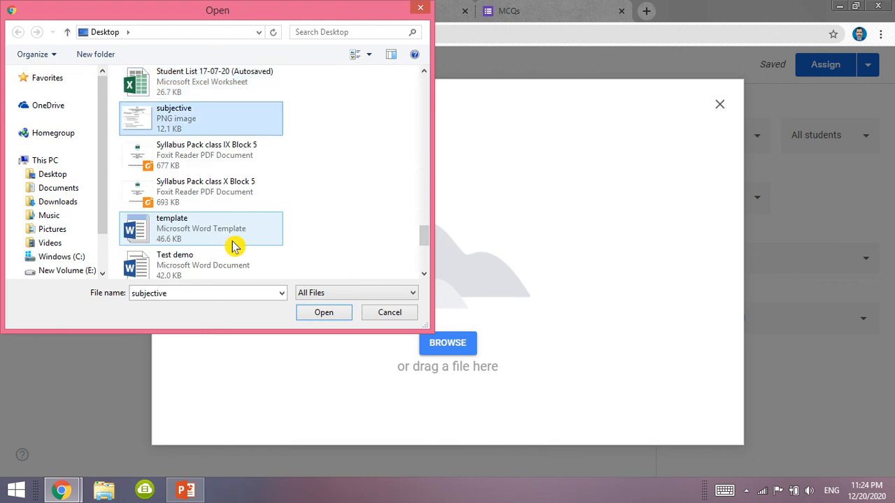
double_click(253, 124)
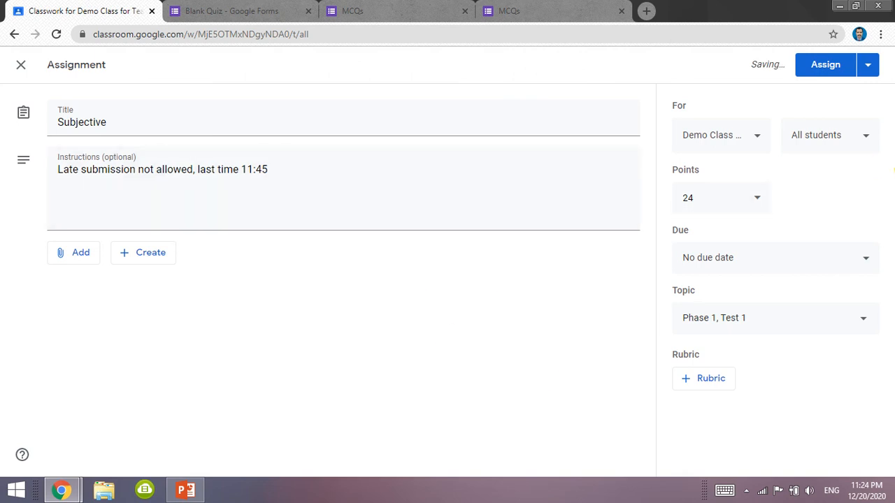
click(821, 67)
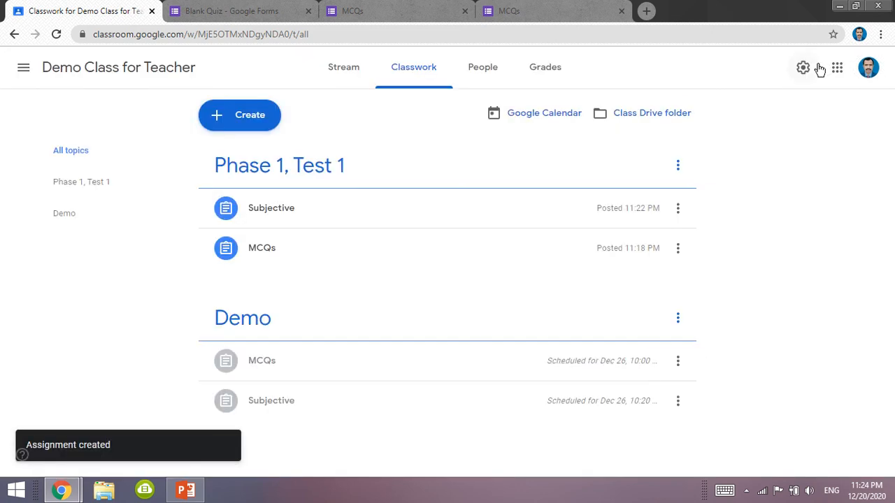
- Open the general Classroom settings and turn on Receive email notifications
click(23, 68)
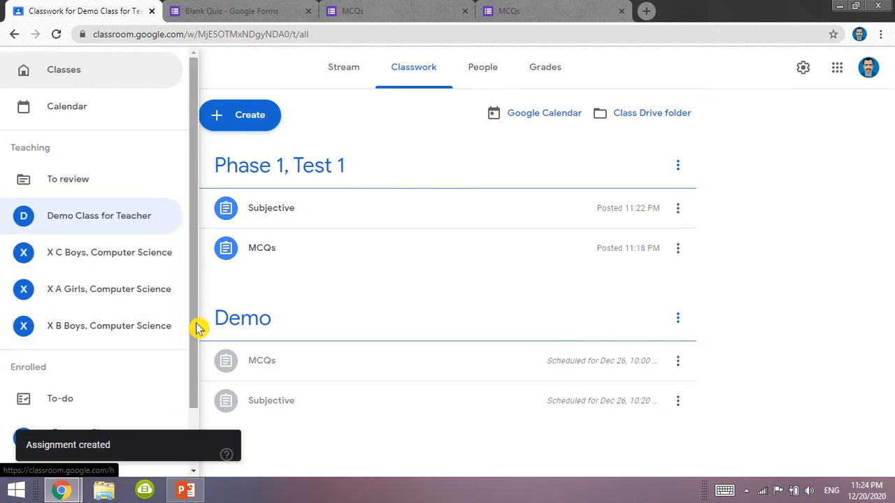
drag(197, 328, 196, 399)
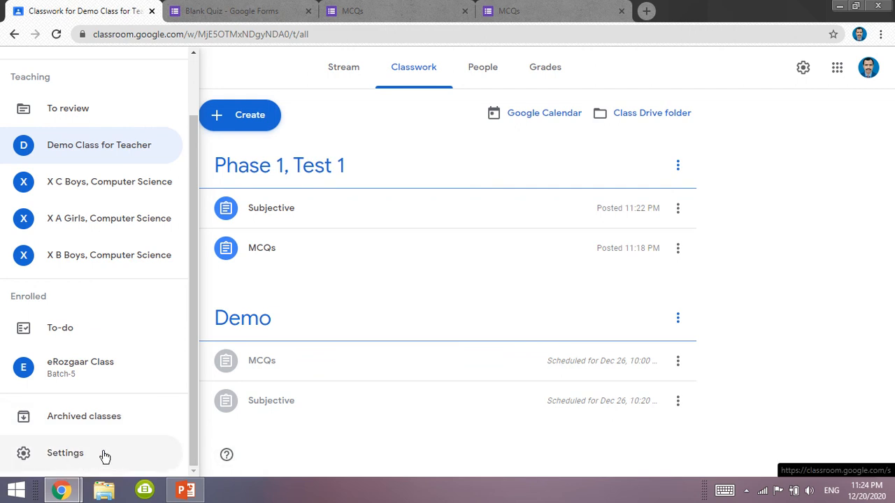
click(78, 462)
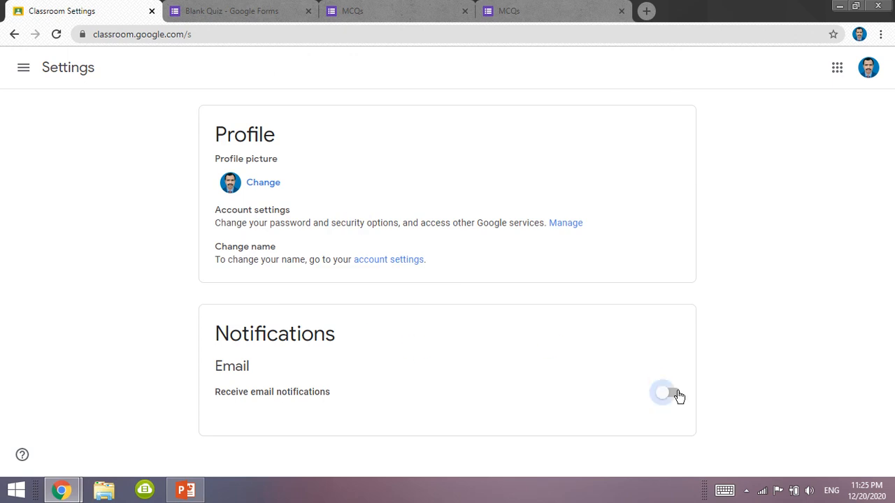
click(678, 396)
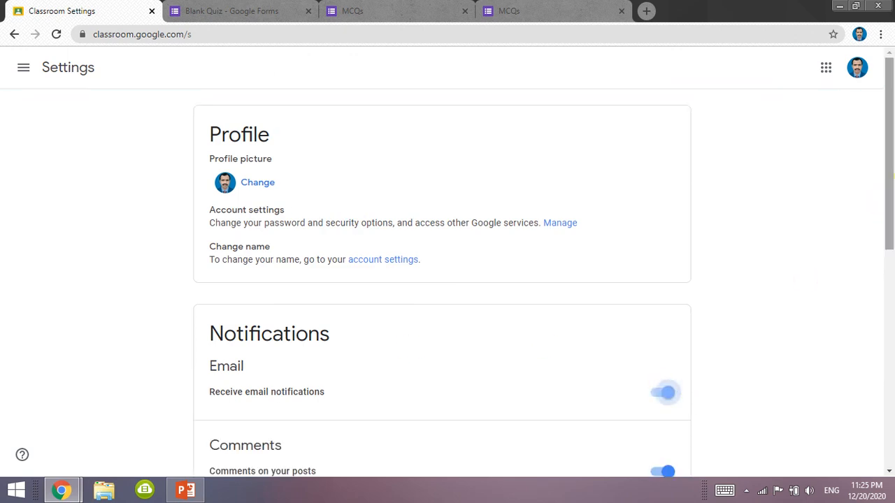
- Turn on the notifications for late submissions and resubmissions of student work under Classes you teach
scroll(887, 210, down, 4)
scroll(447, 280, down, 2)
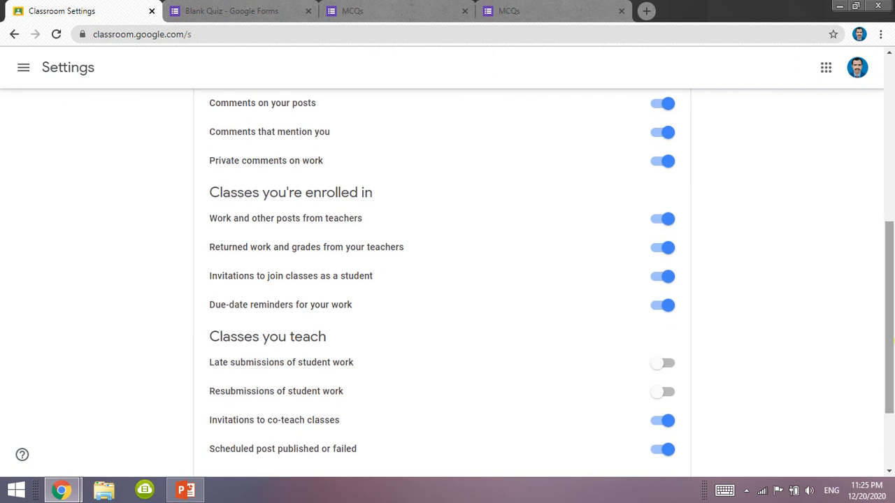
scroll(447, 280, down, 2)
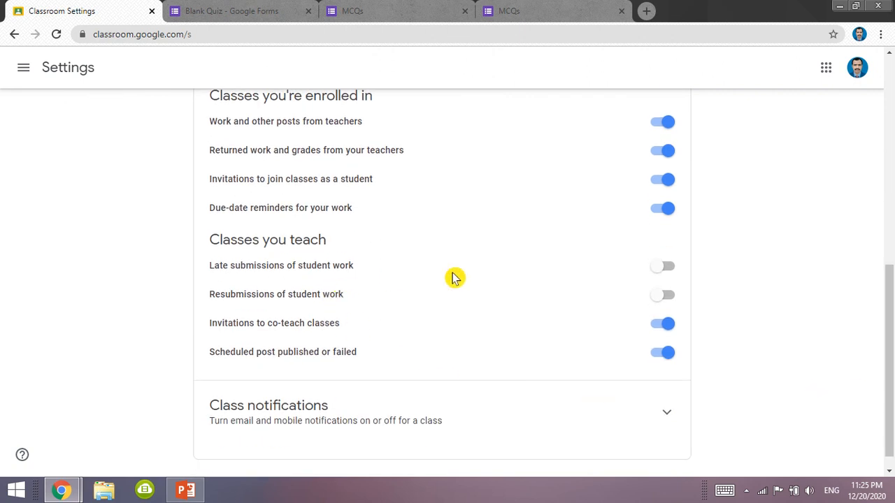
click(669, 268)
click(671, 300)
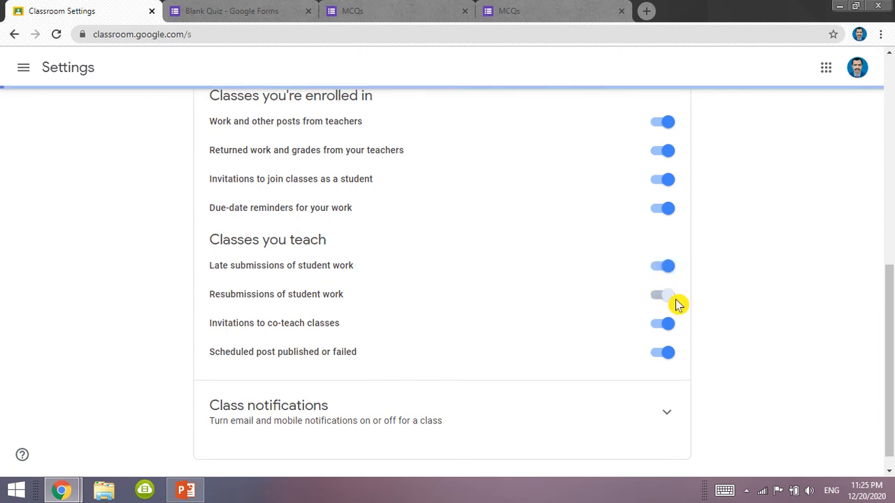
click(675, 290)
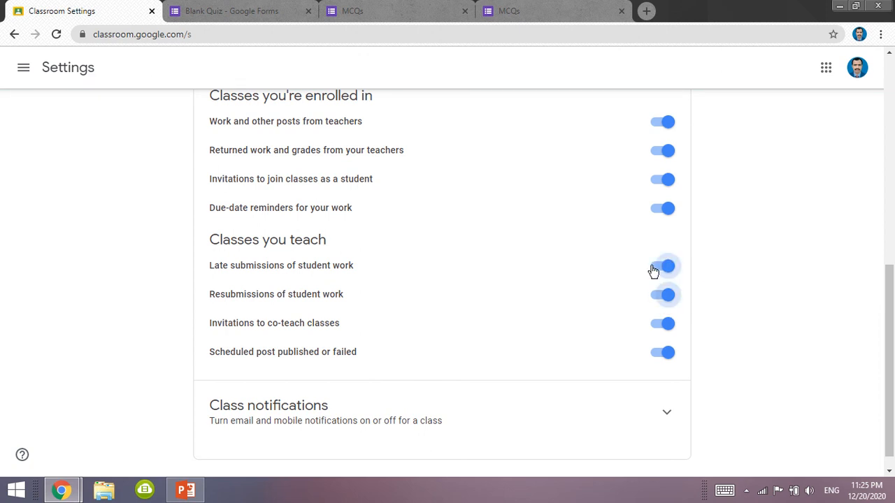
- Turn the late submission and resubmission notifications for taught classes back off
click(652, 271)
click(664, 306)
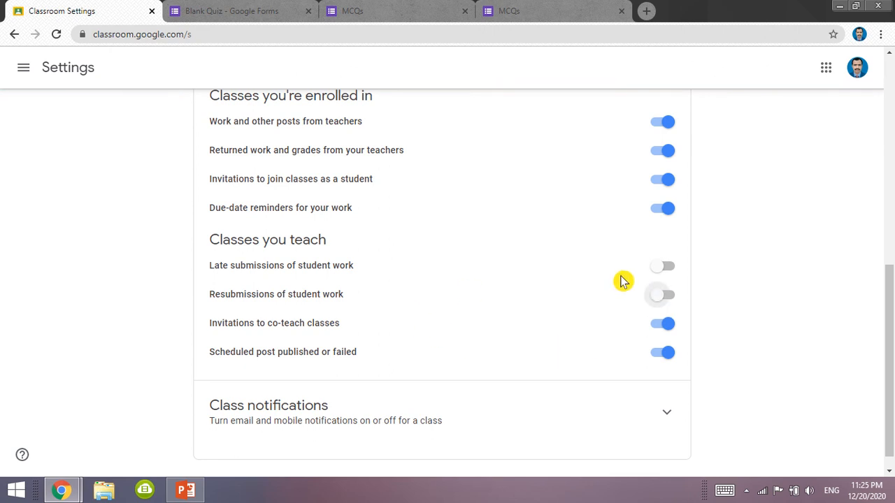
drag(892, 300, 892, 171)
drag(892, 228, 892, 170)
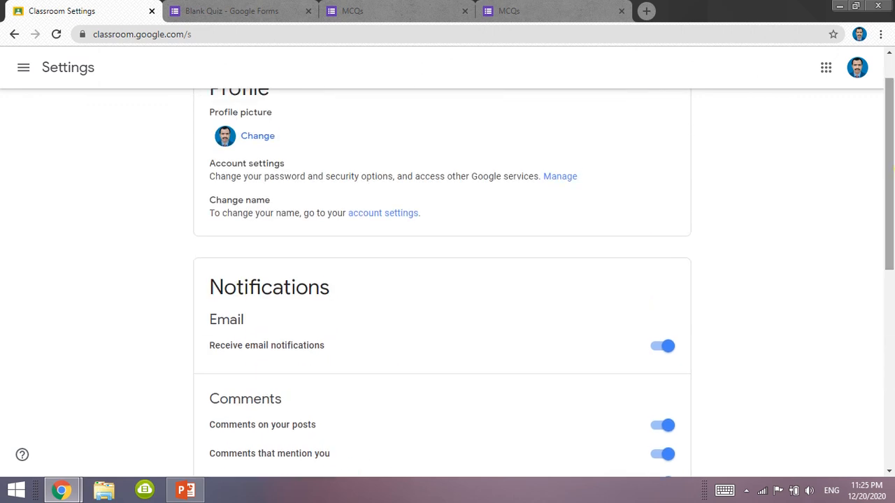